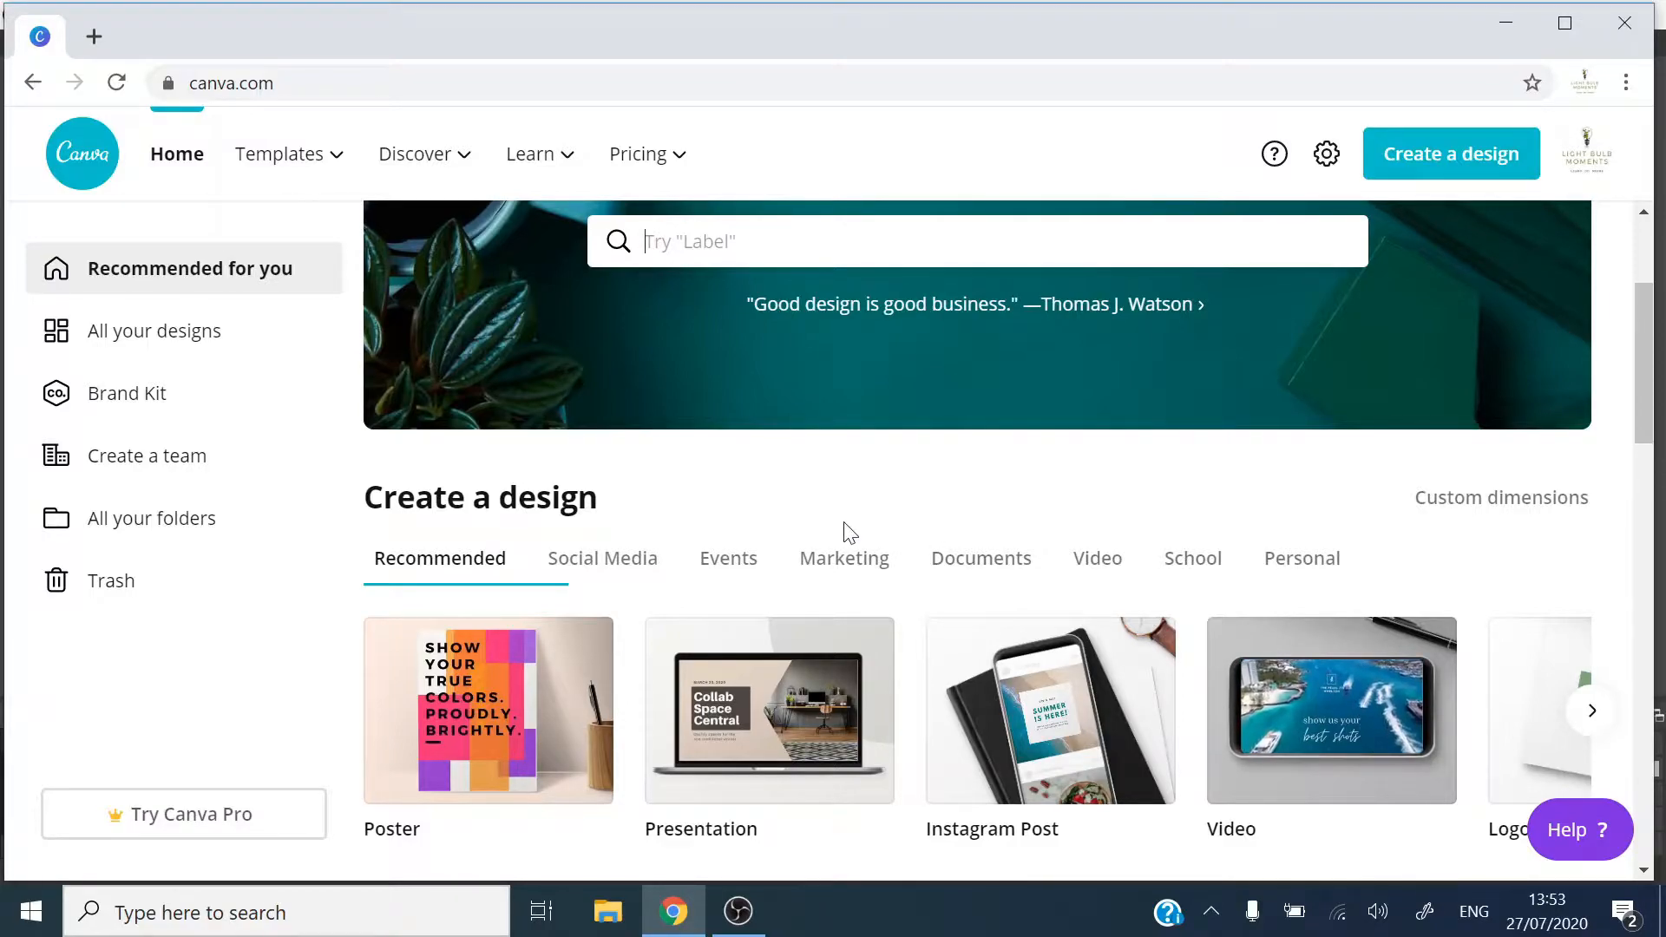
- Look through the home page, All your designs, Brand Kit, Create a team, All your folders and Trash
scroll(846, 563, down, 3)
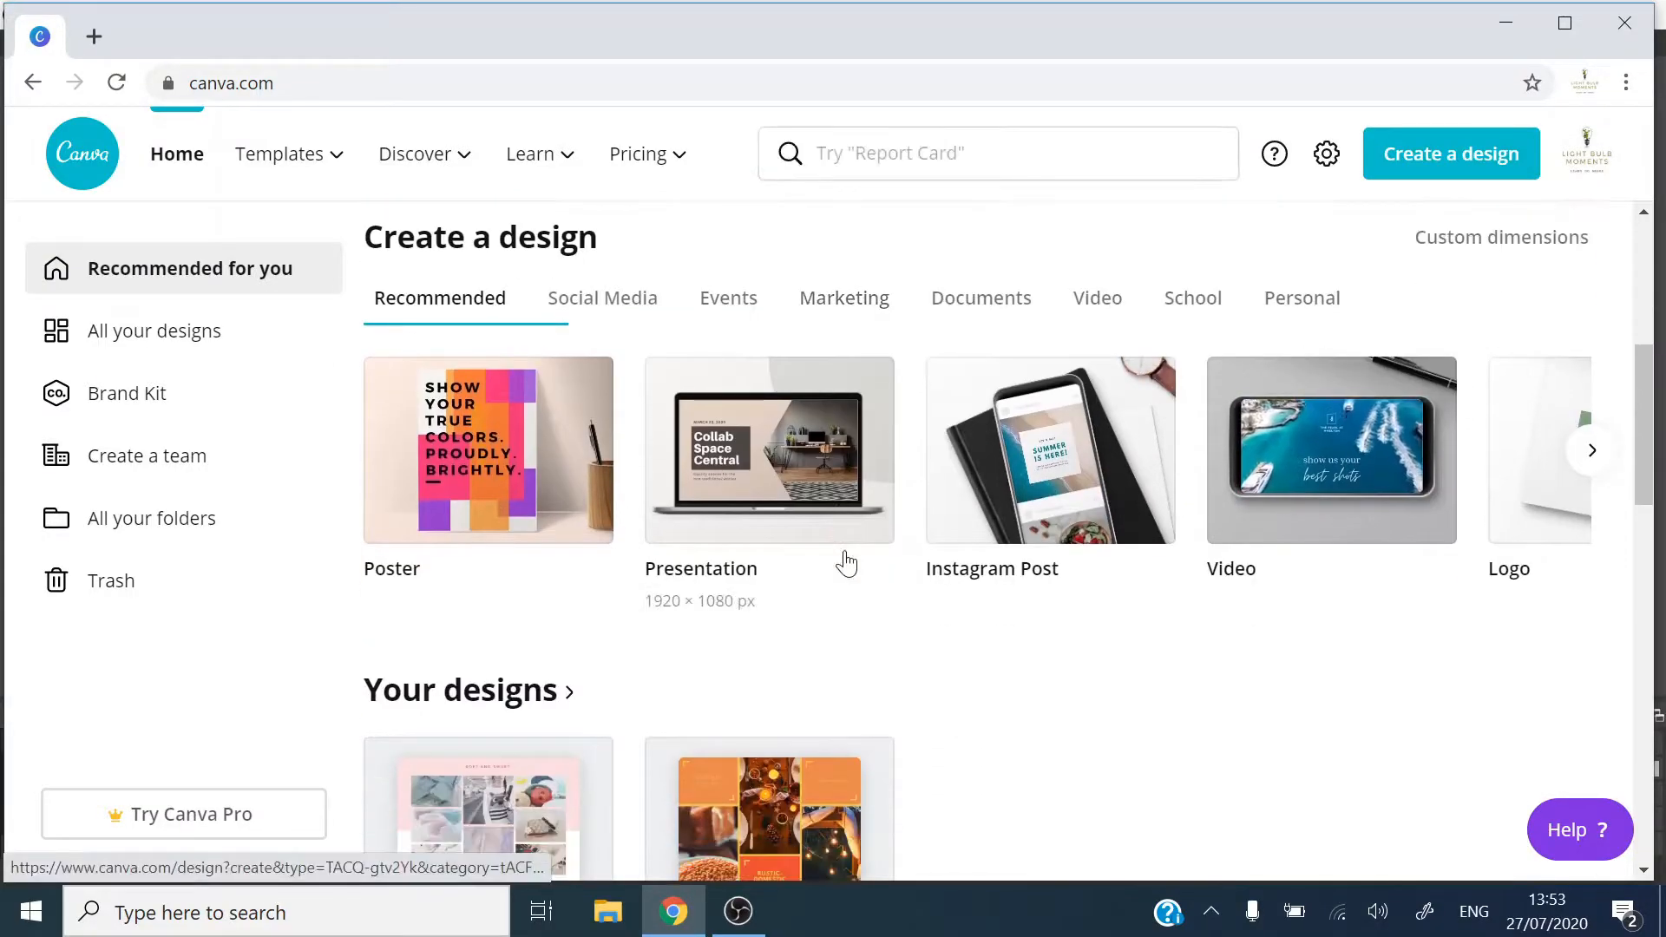
scroll(846, 562, down, 2)
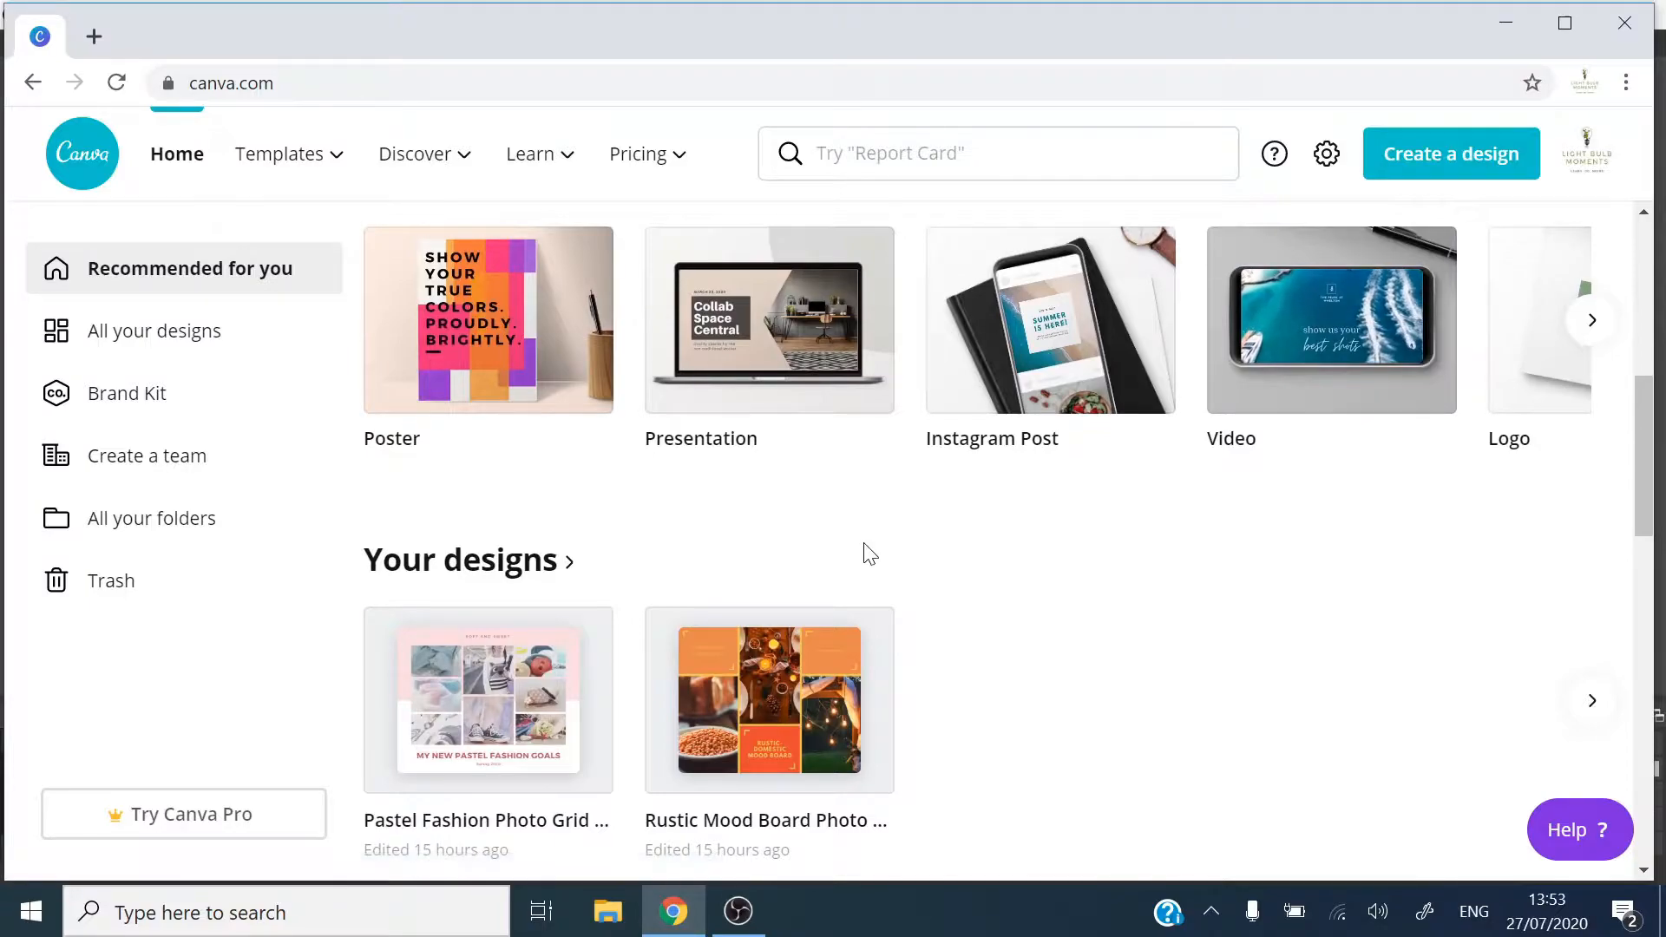
scroll(868, 556, up, 5)
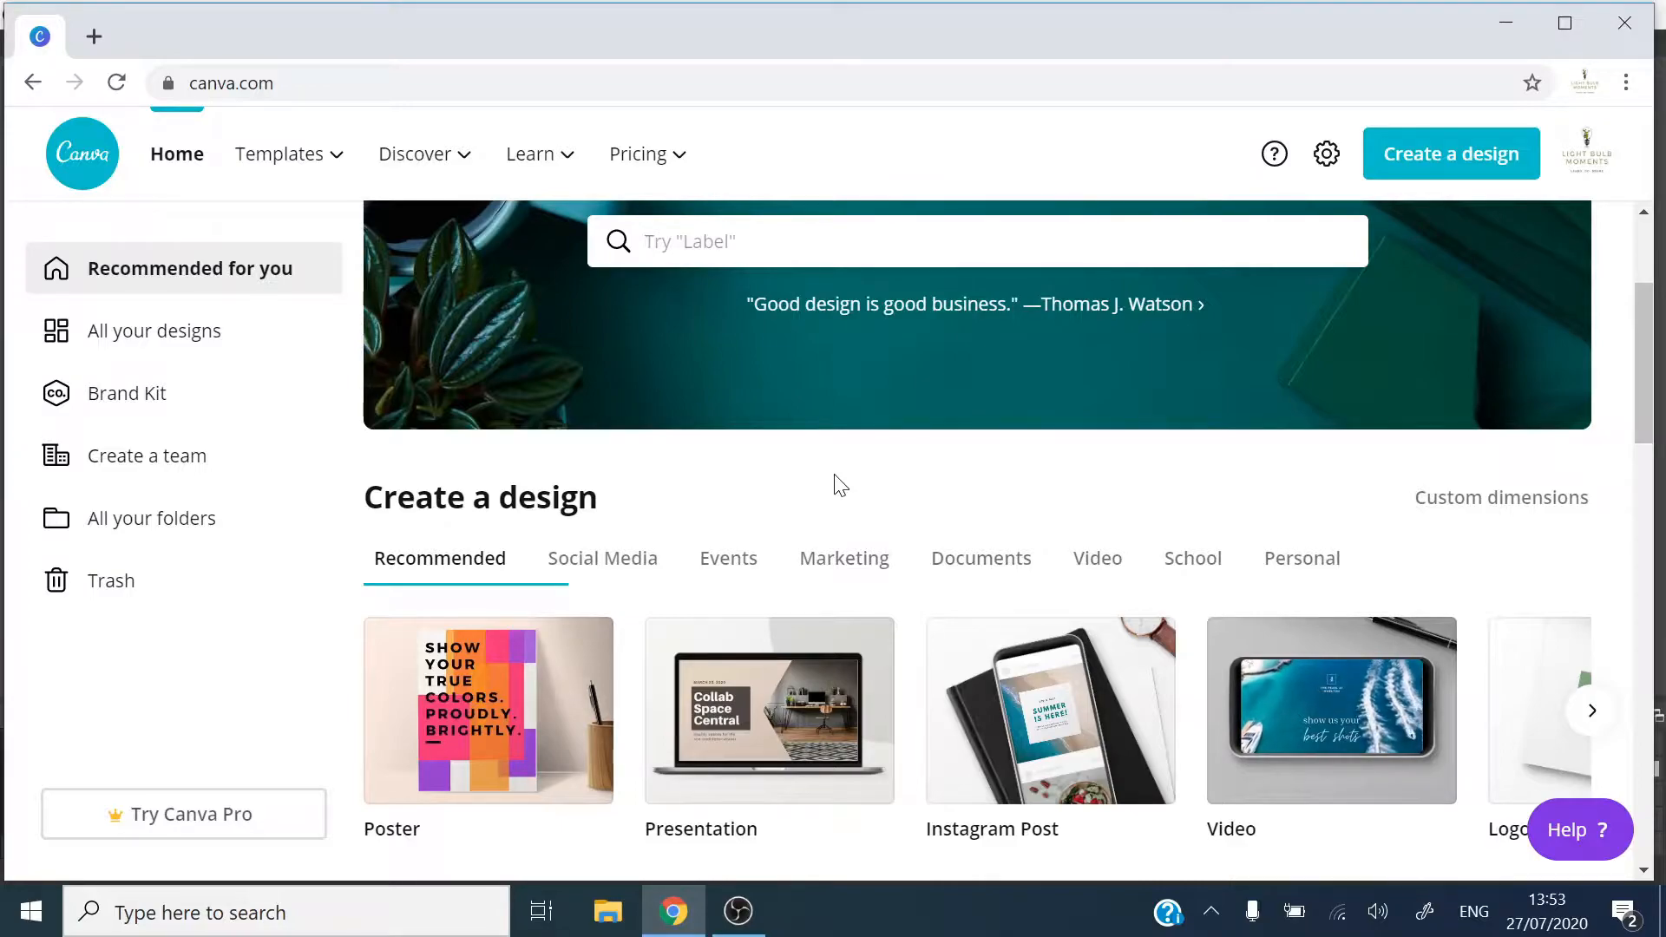
scroll(808, 491, down, 5)
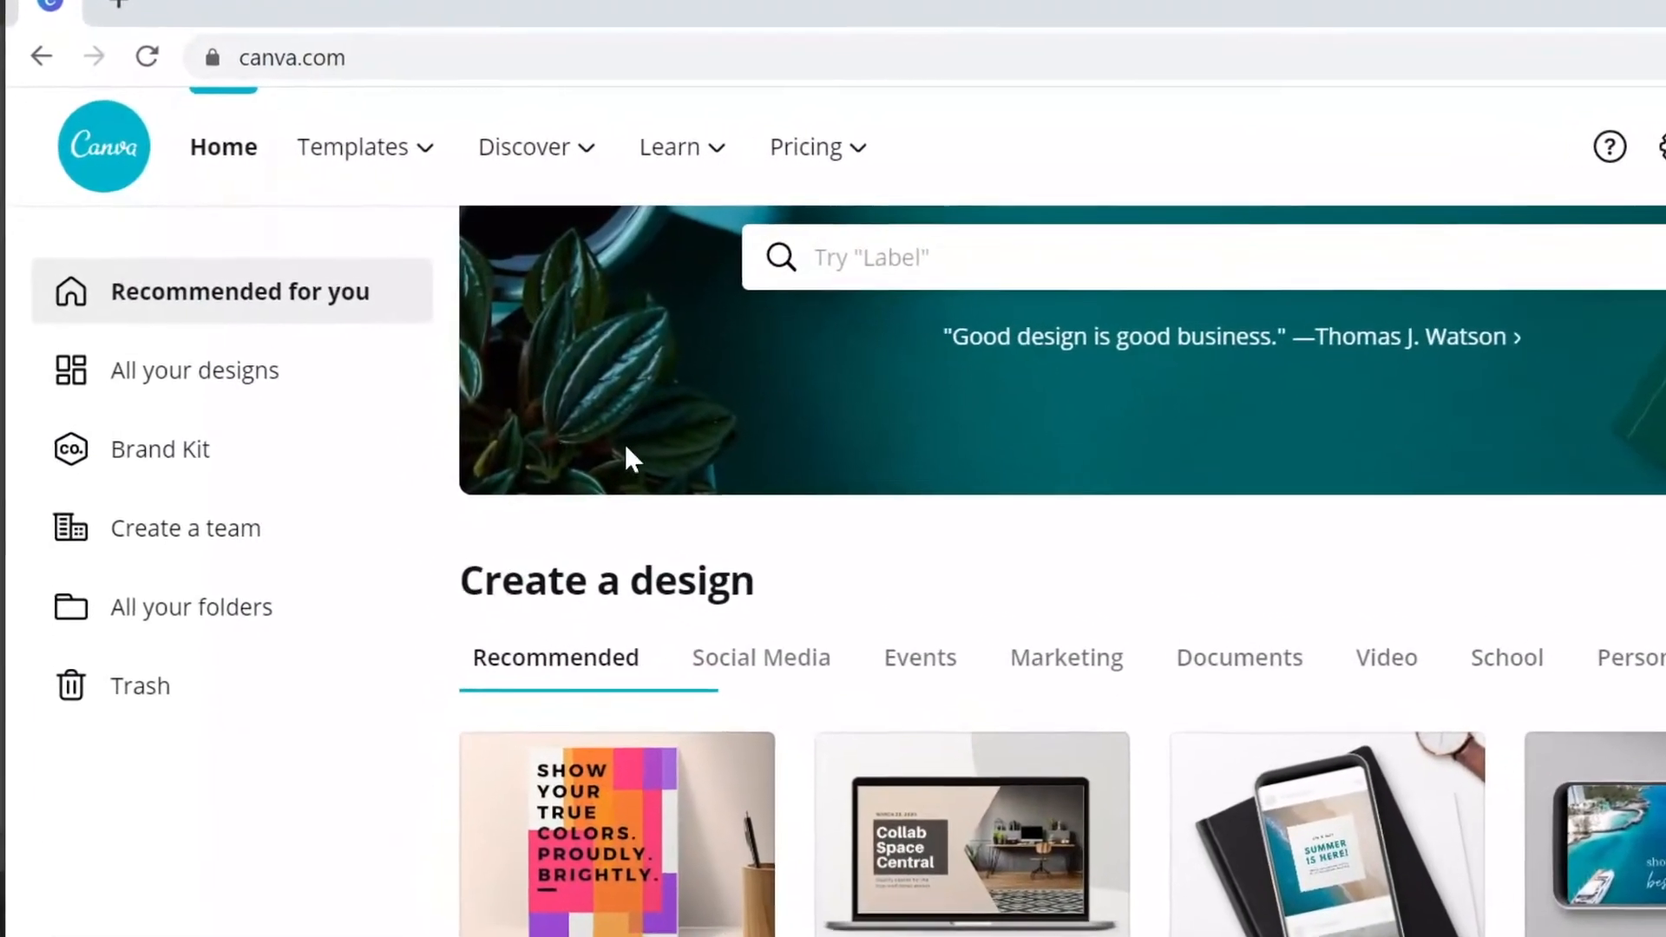
click(193, 382)
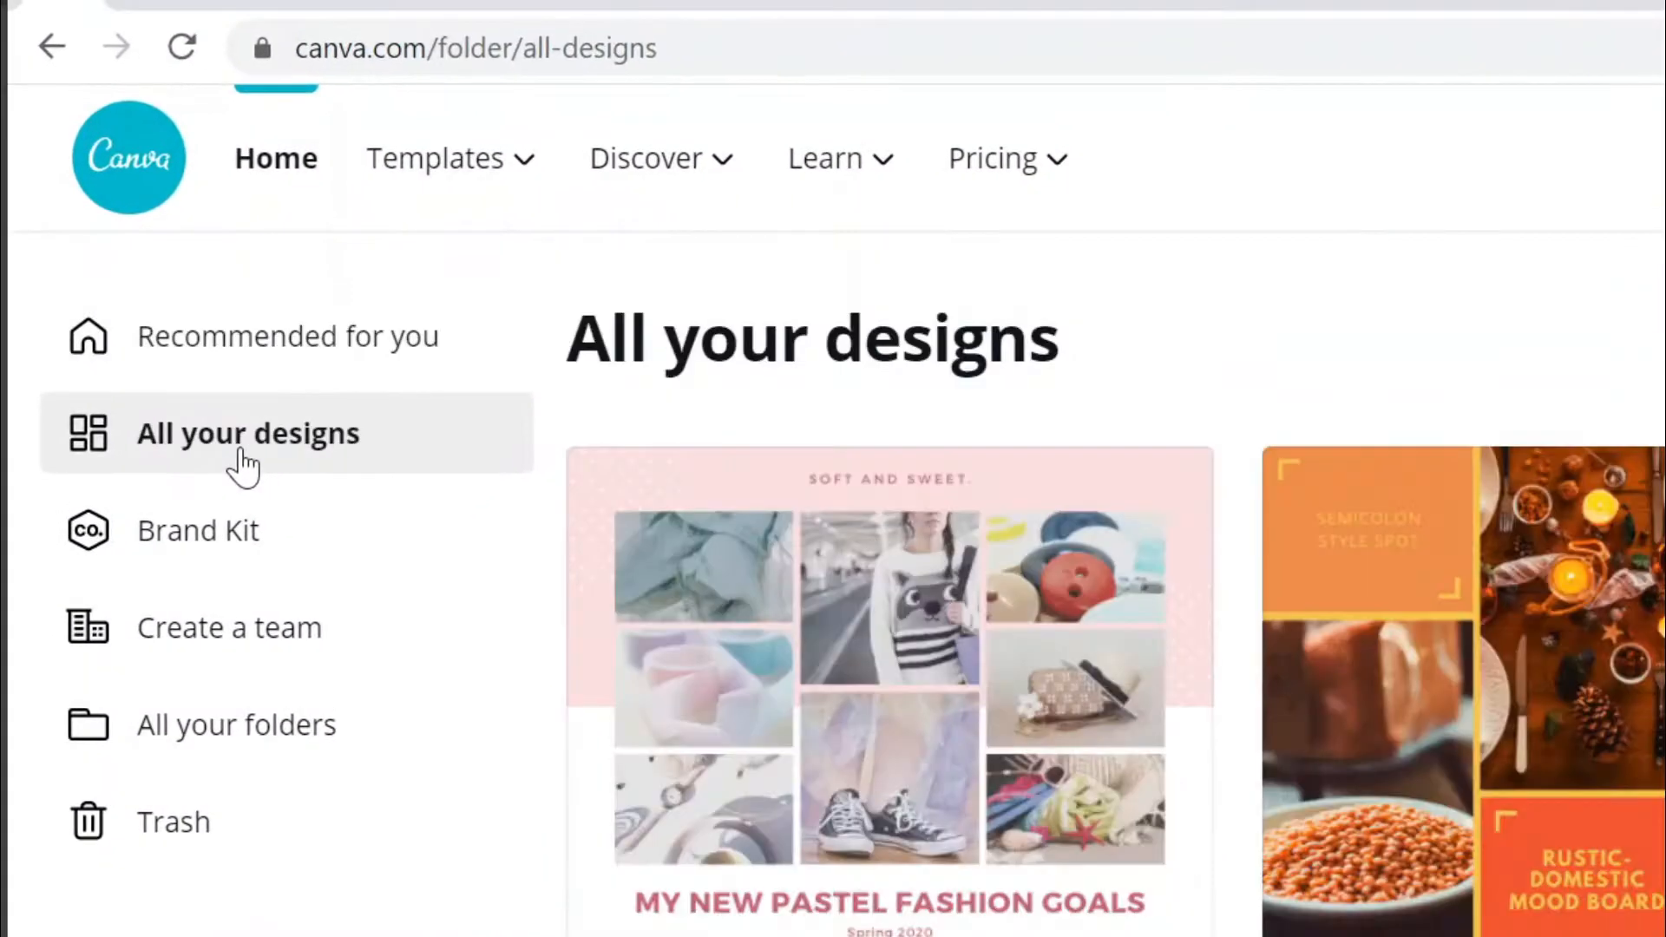
click(215, 564)
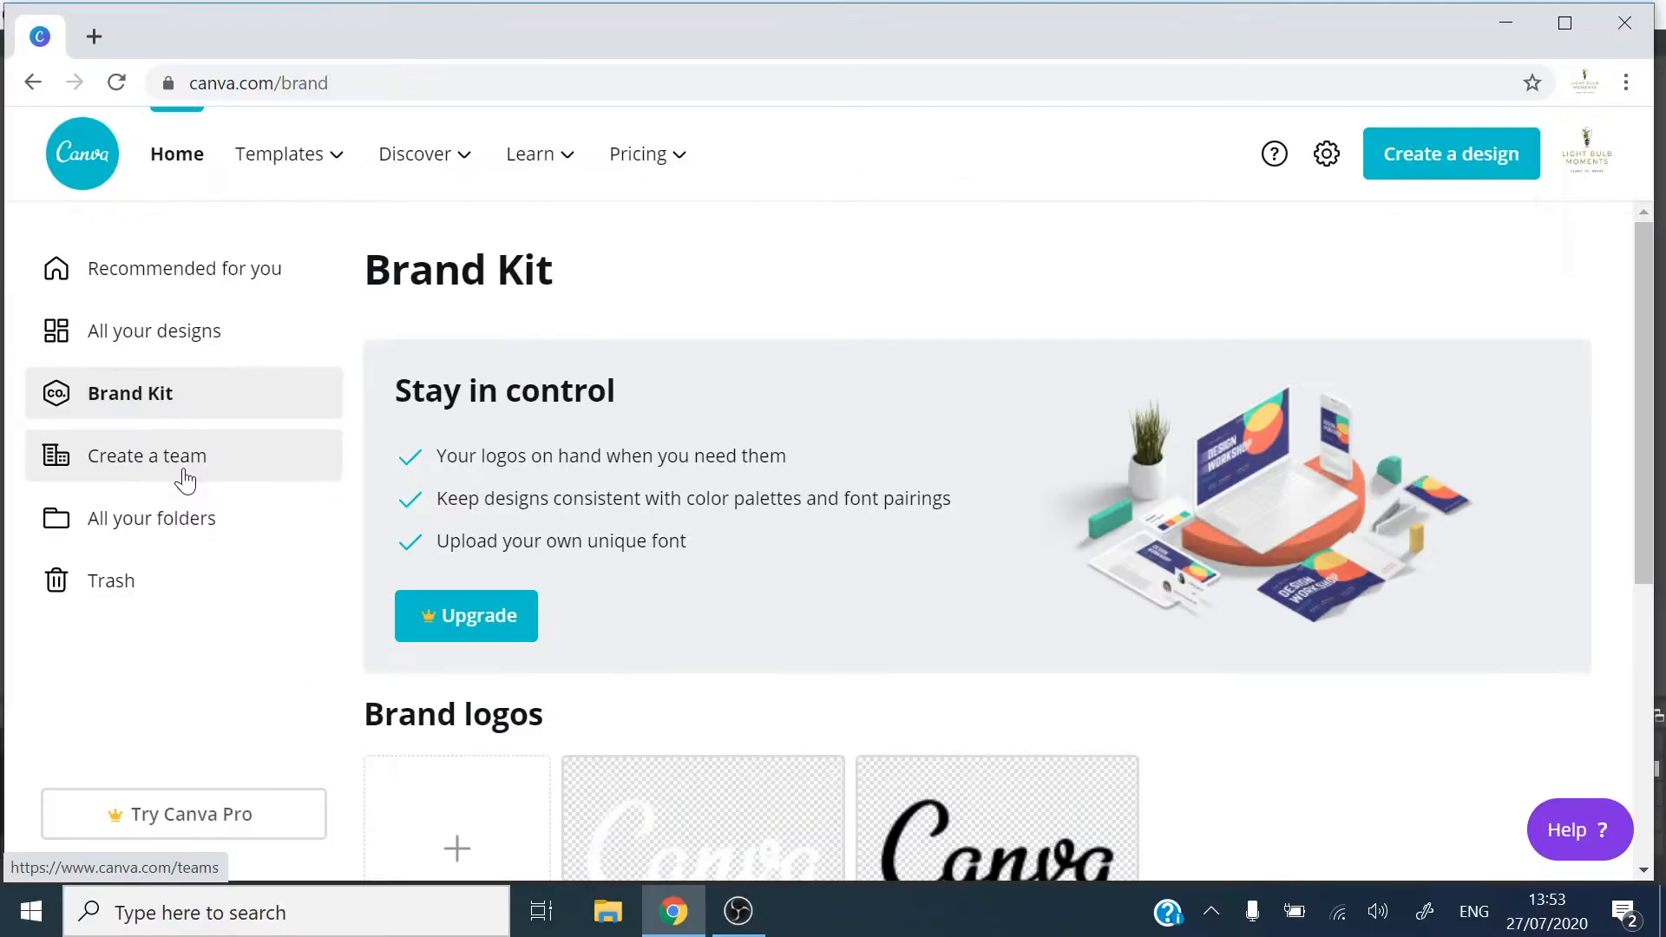
click(184, 472)
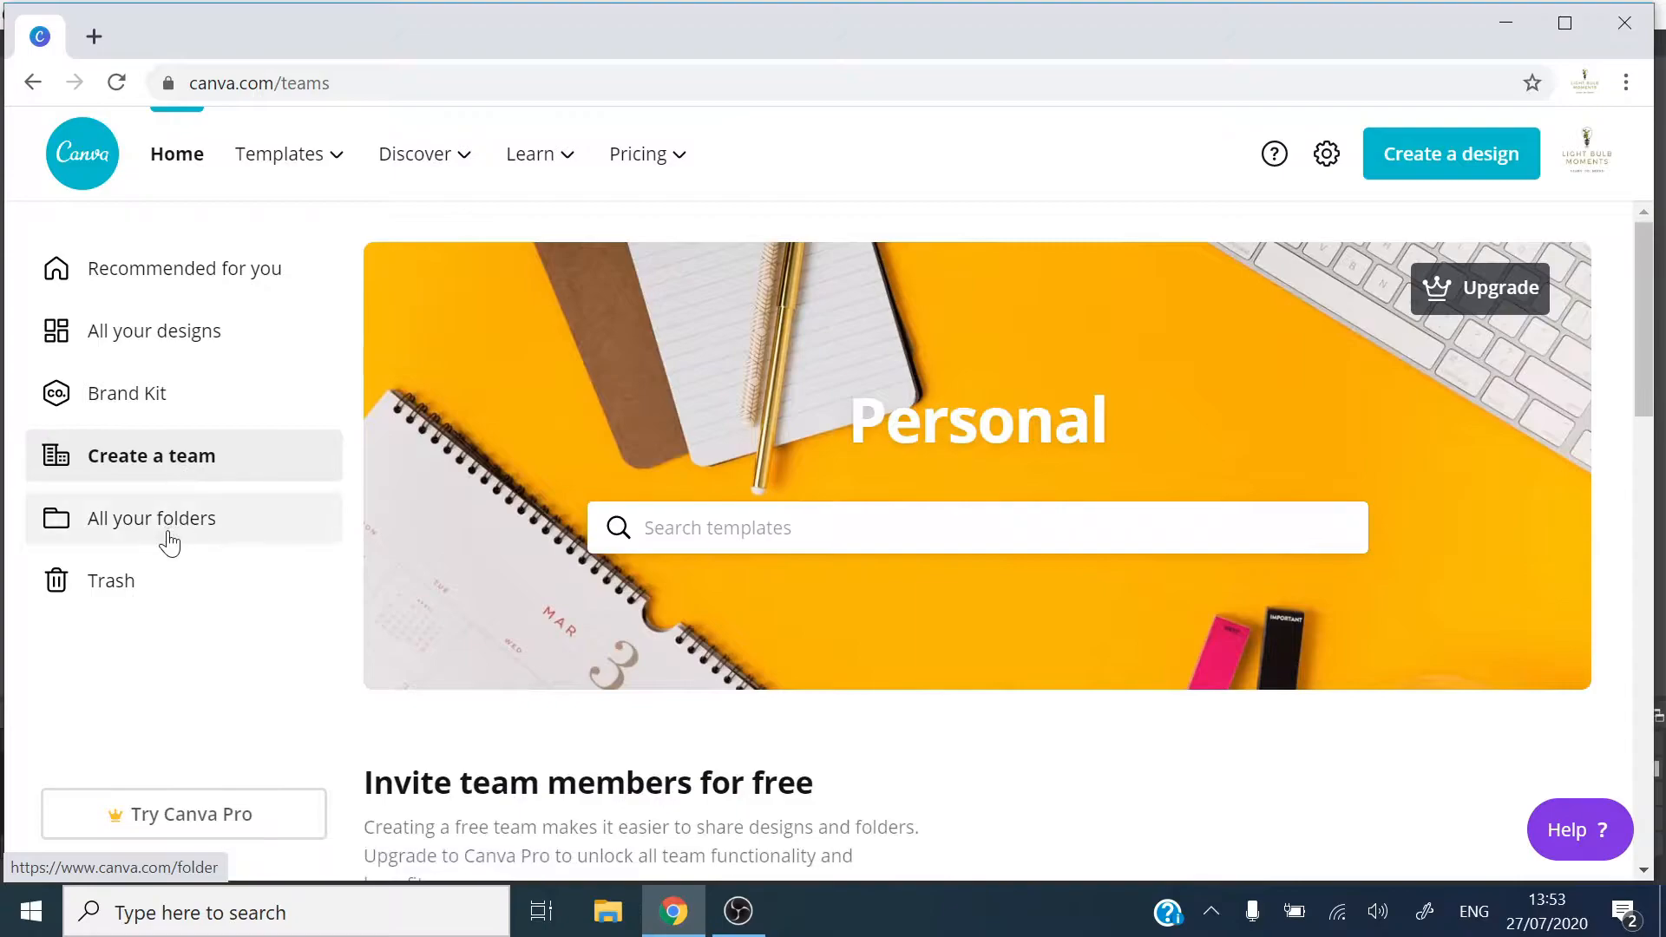
click(169, 544)
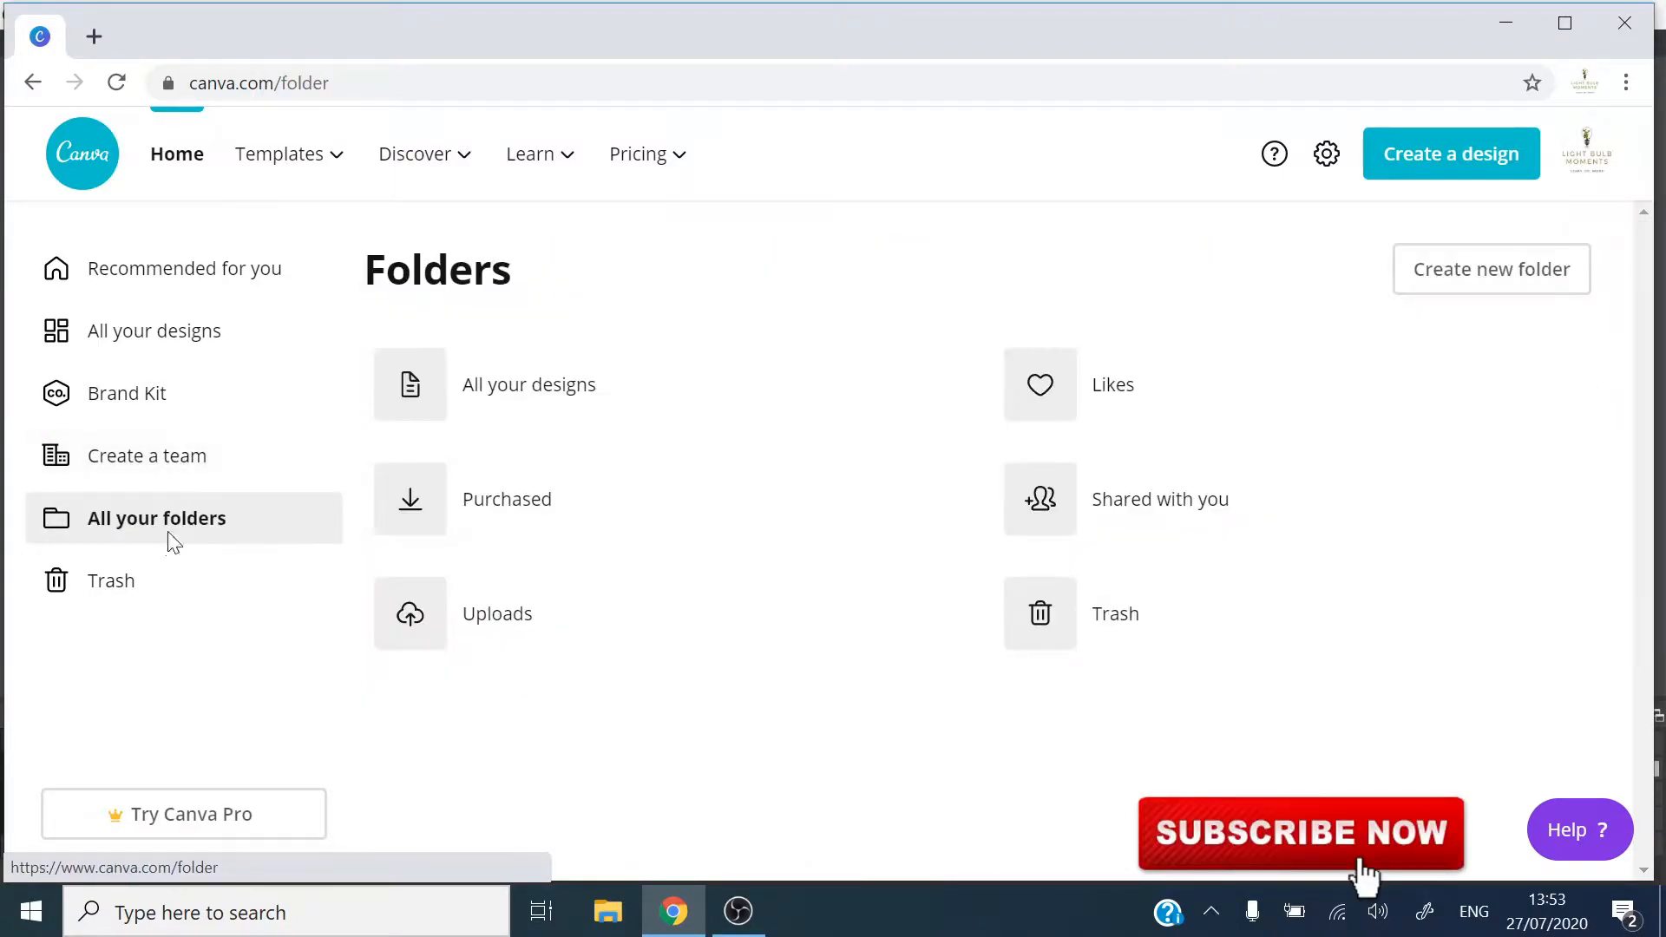
click(139, 593)
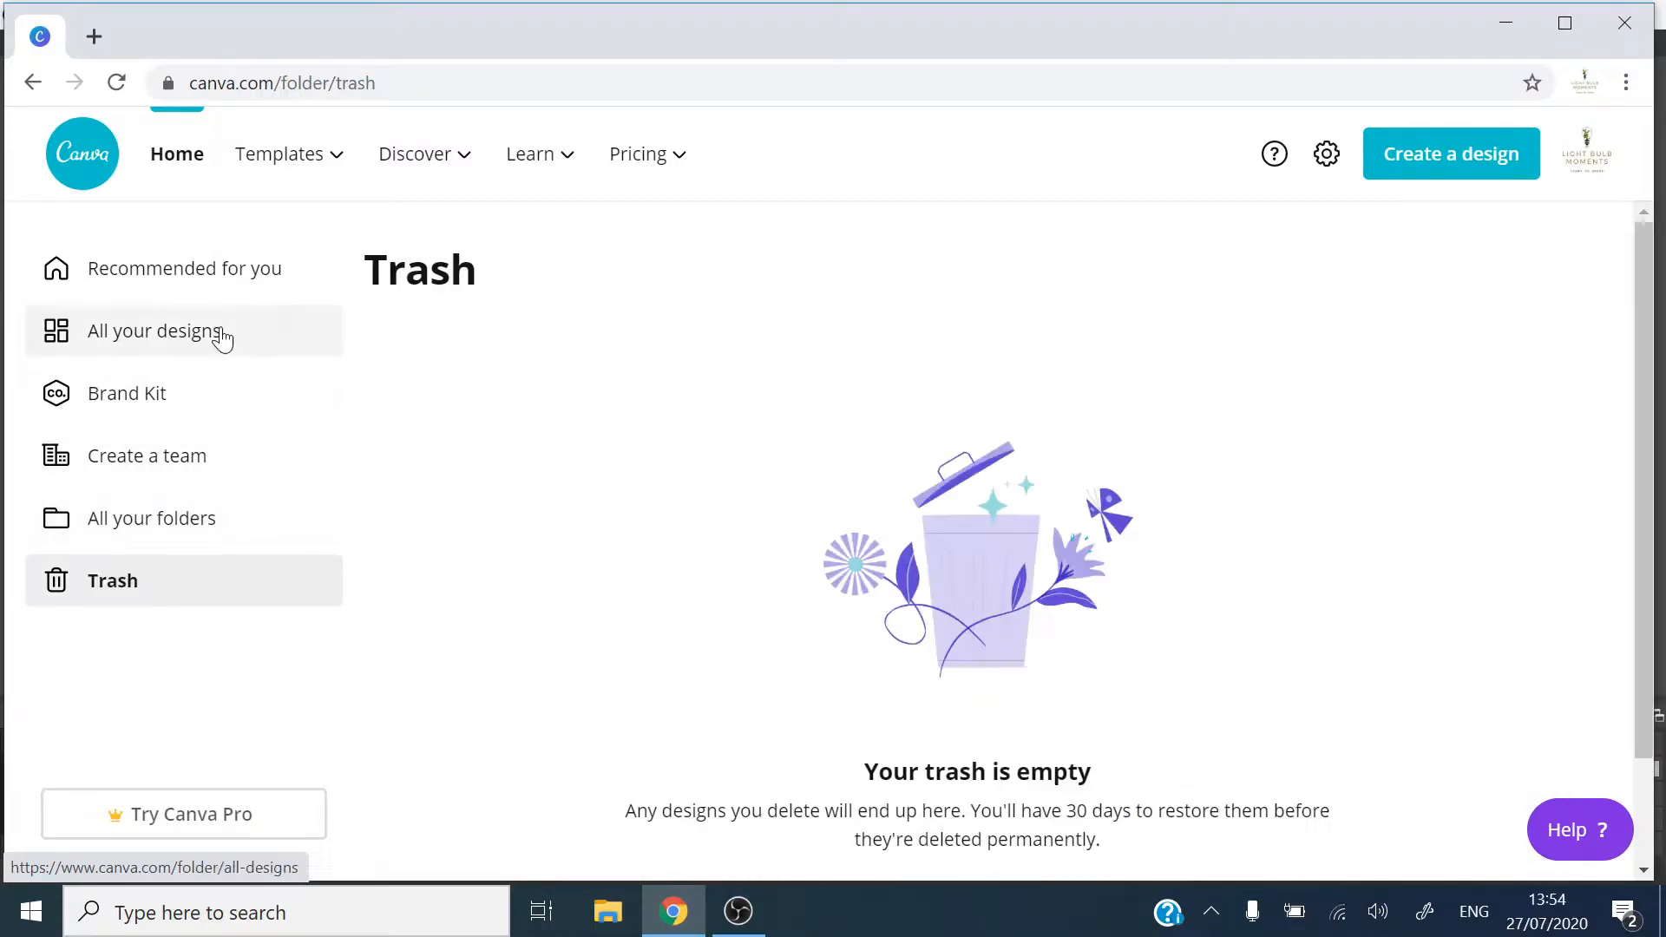
- Return to the recommended designs on the home page and create a new Logo design
click(218, 284)
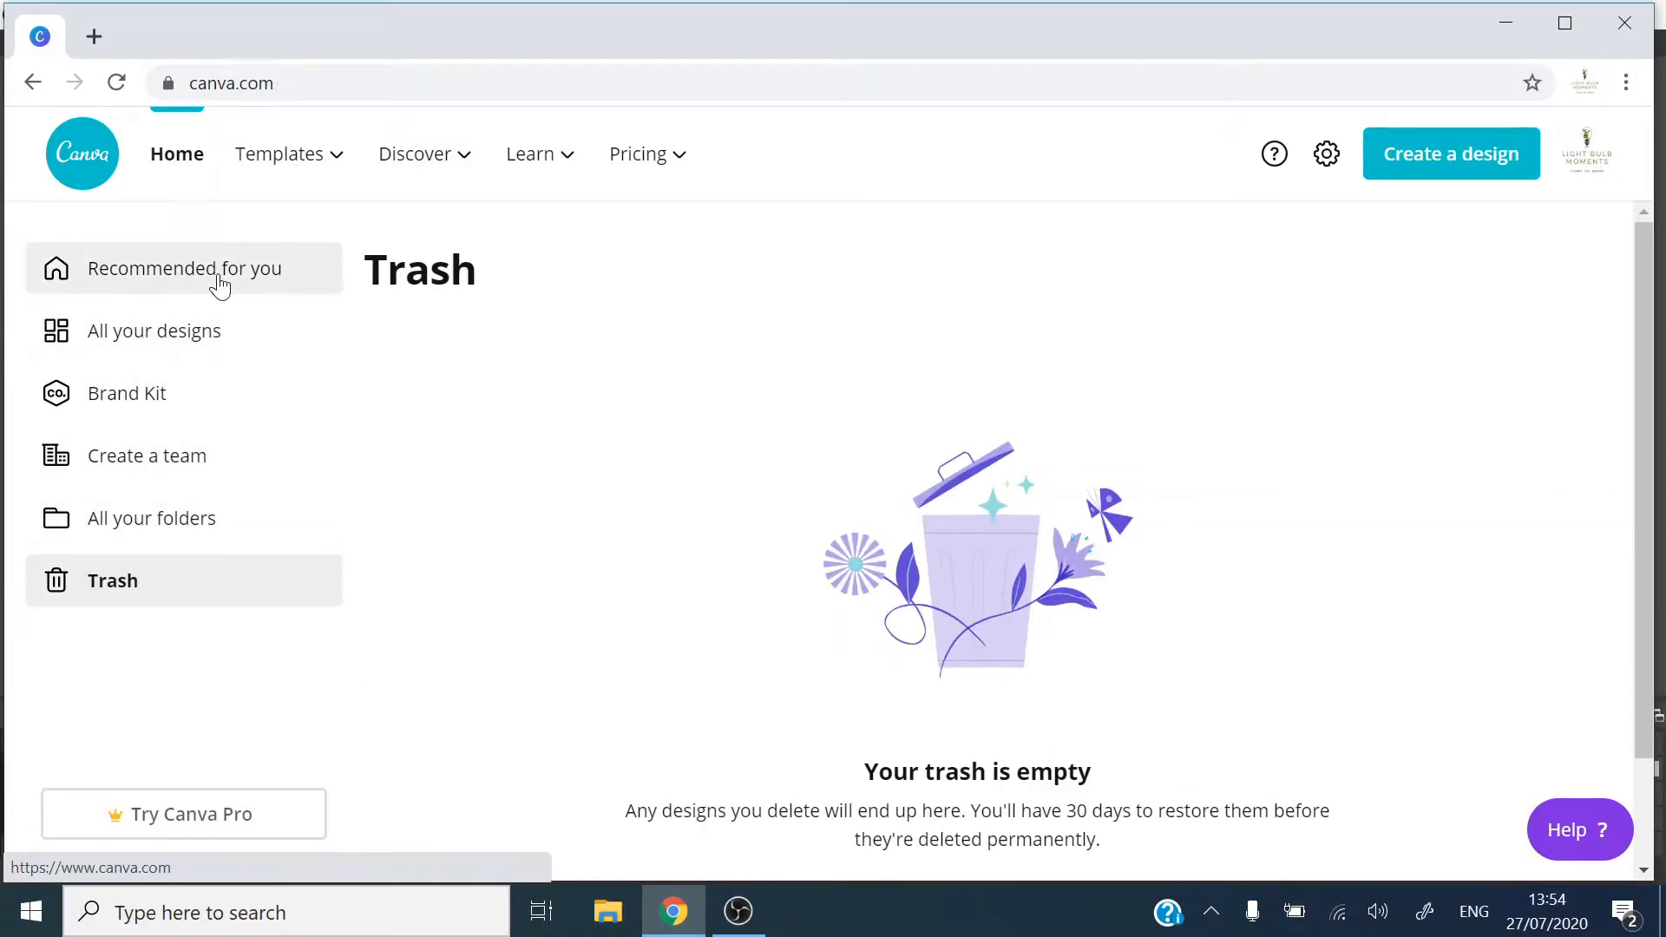
scroll(1354, 780, down, 5)
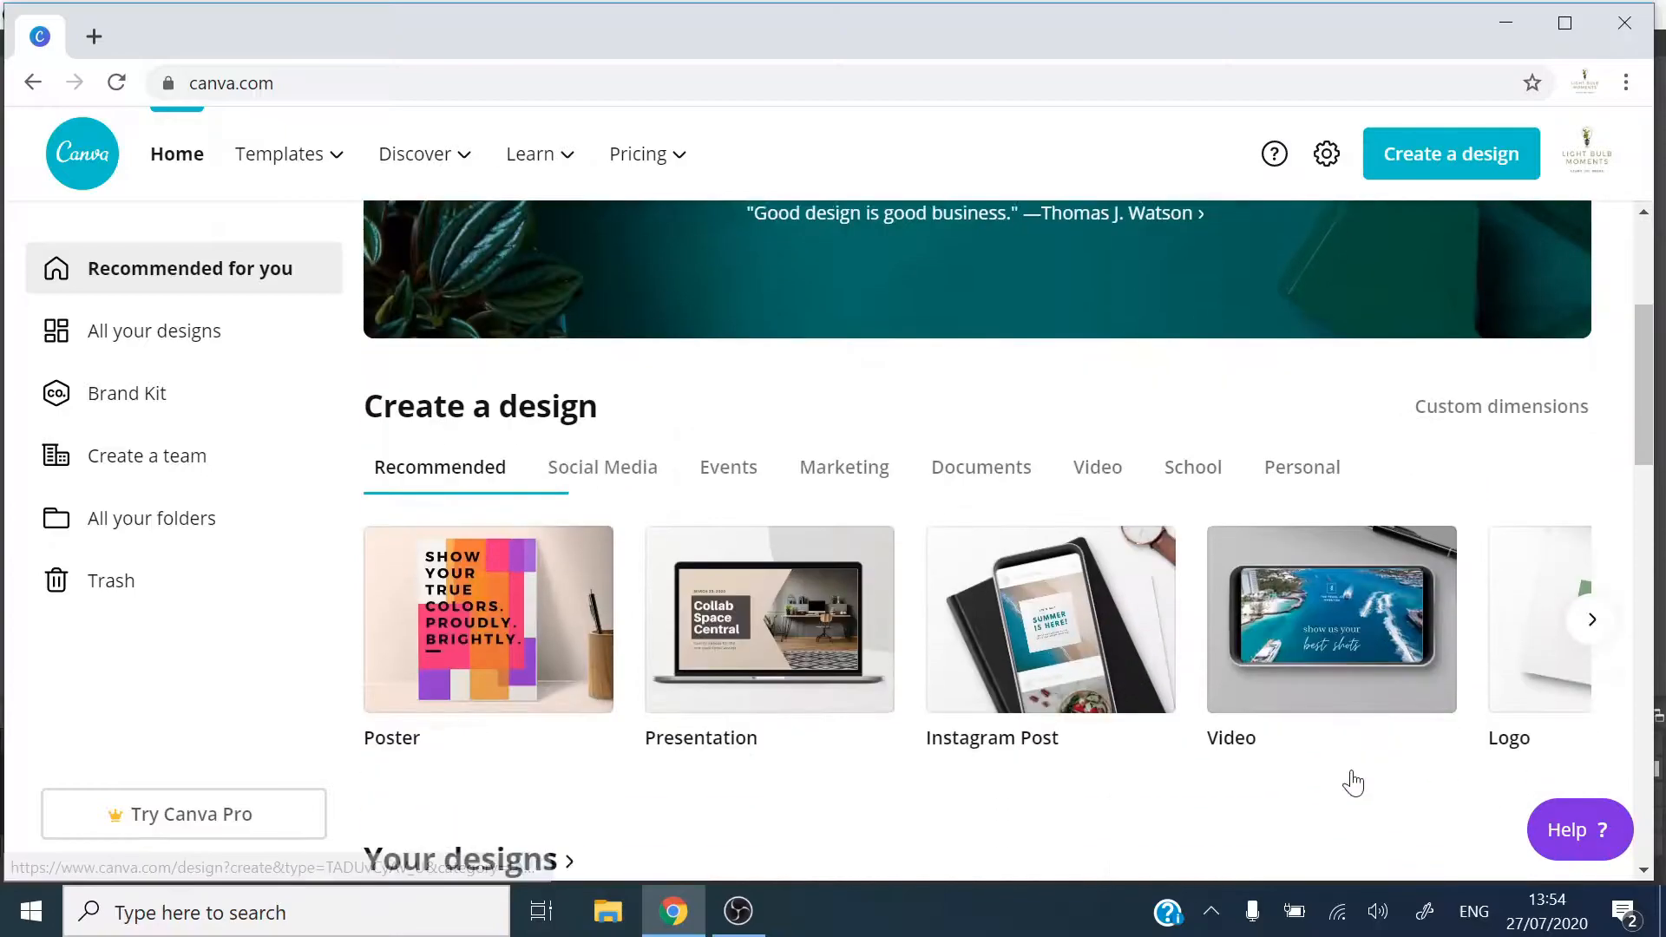
click(1590, 528)
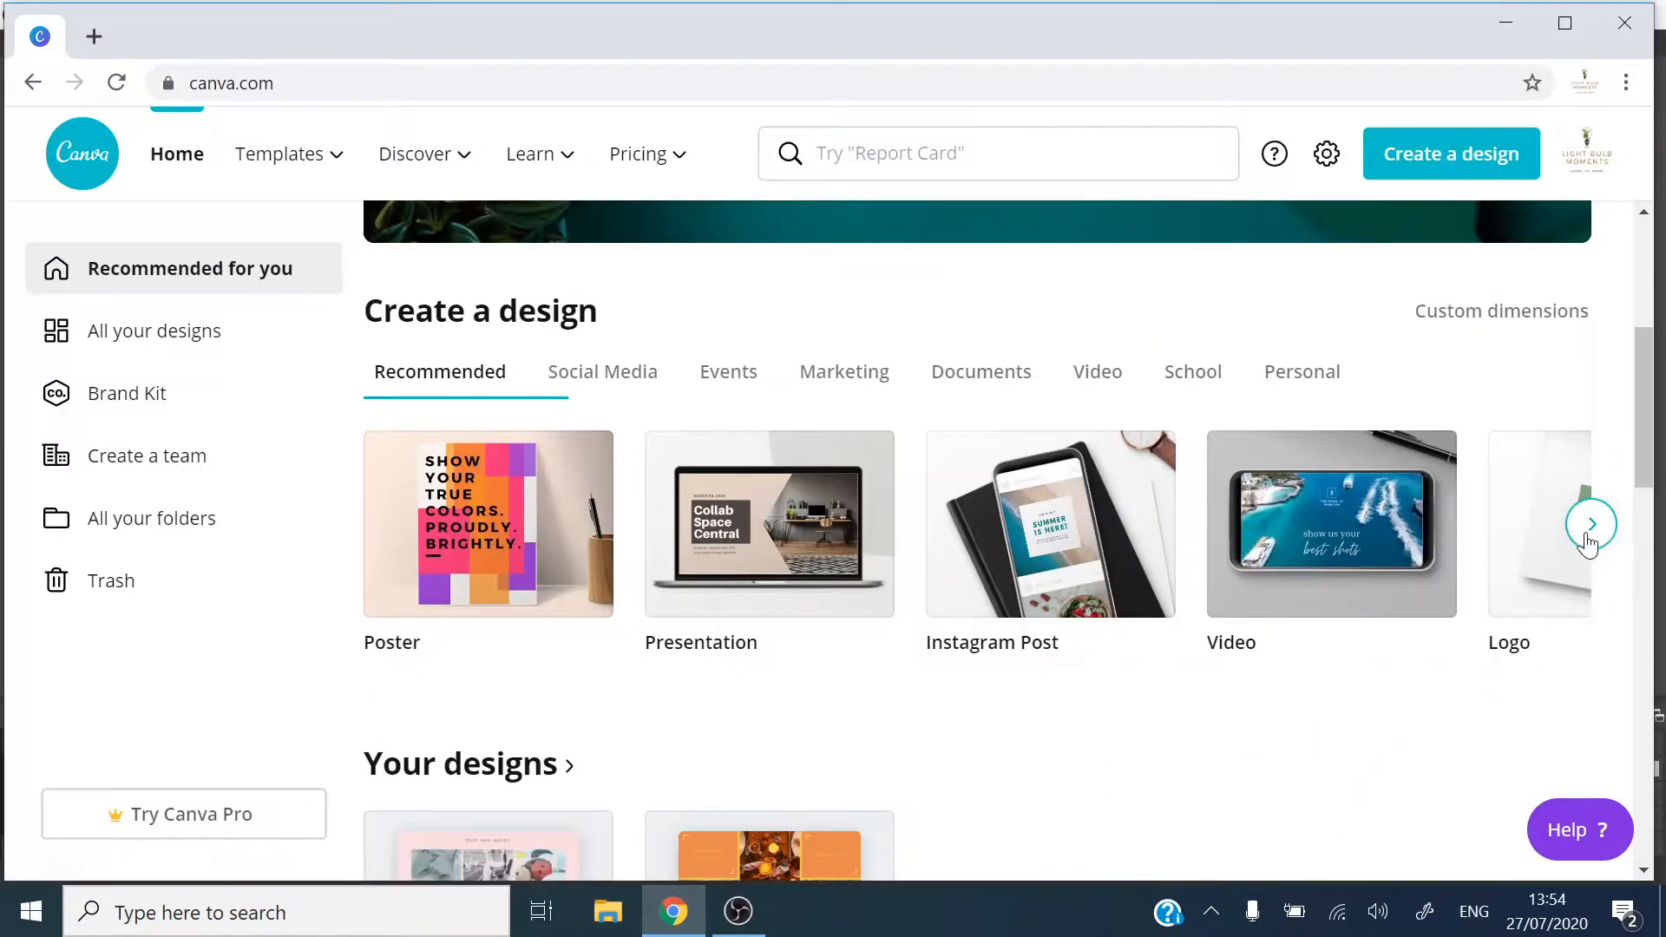
click(1046, 540)
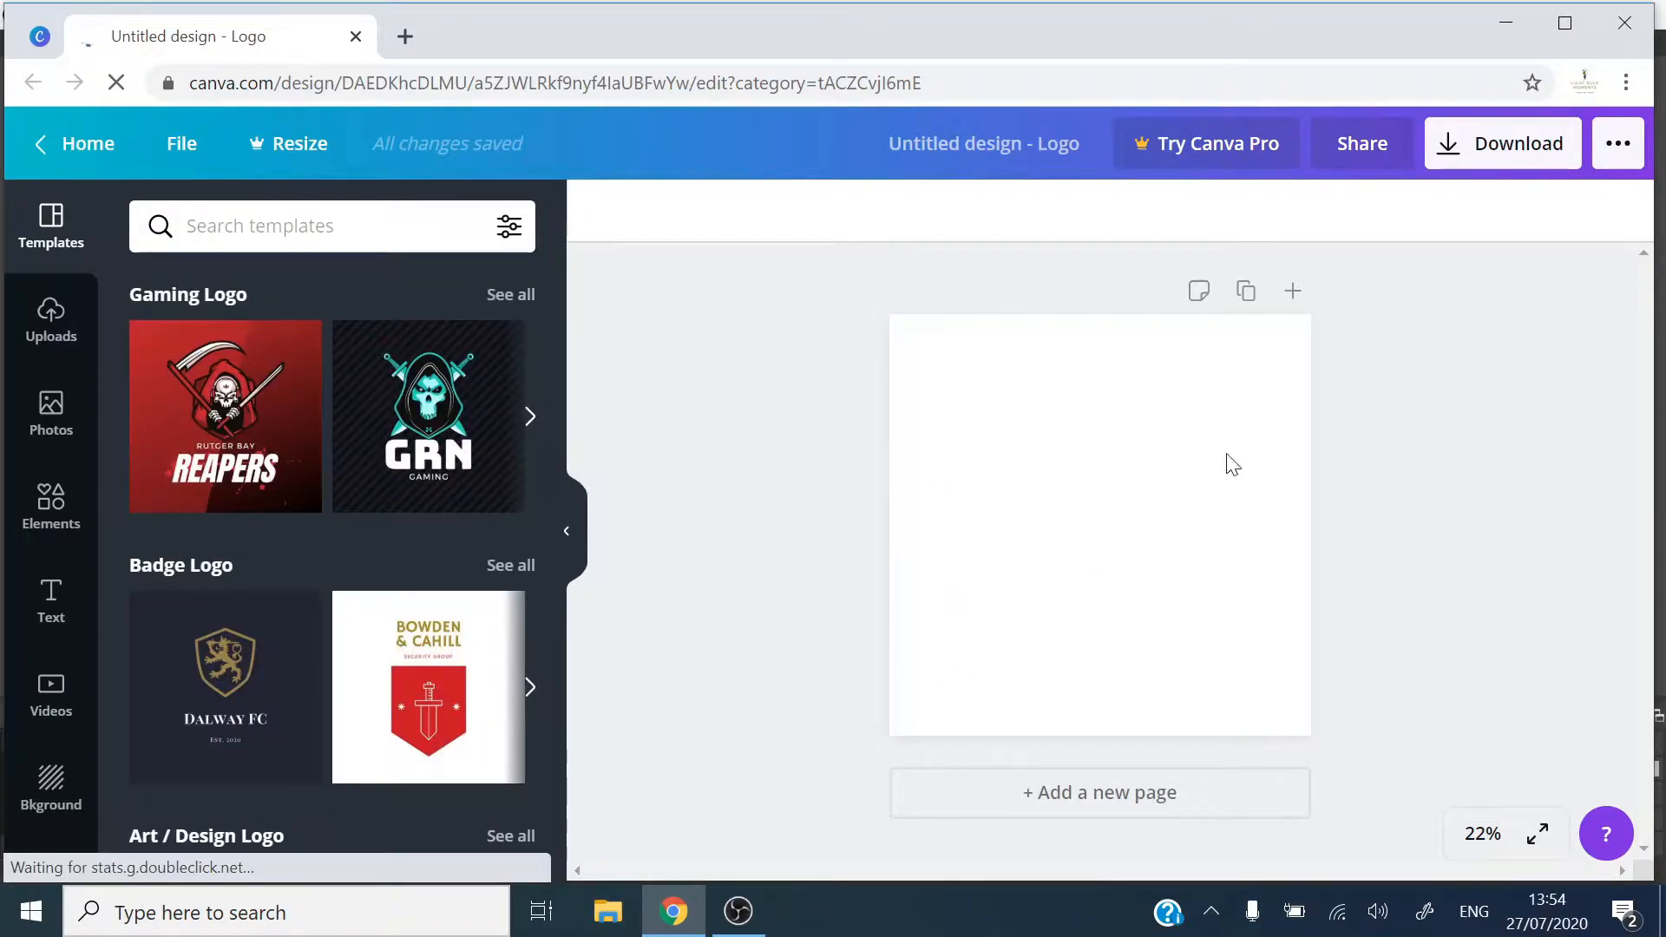
- Browse the logo templates and apply the Sailor and Bright template from the Fashion Logo category
scroll(373, 559, down, 3)
scroll(372, 559, up, 3)
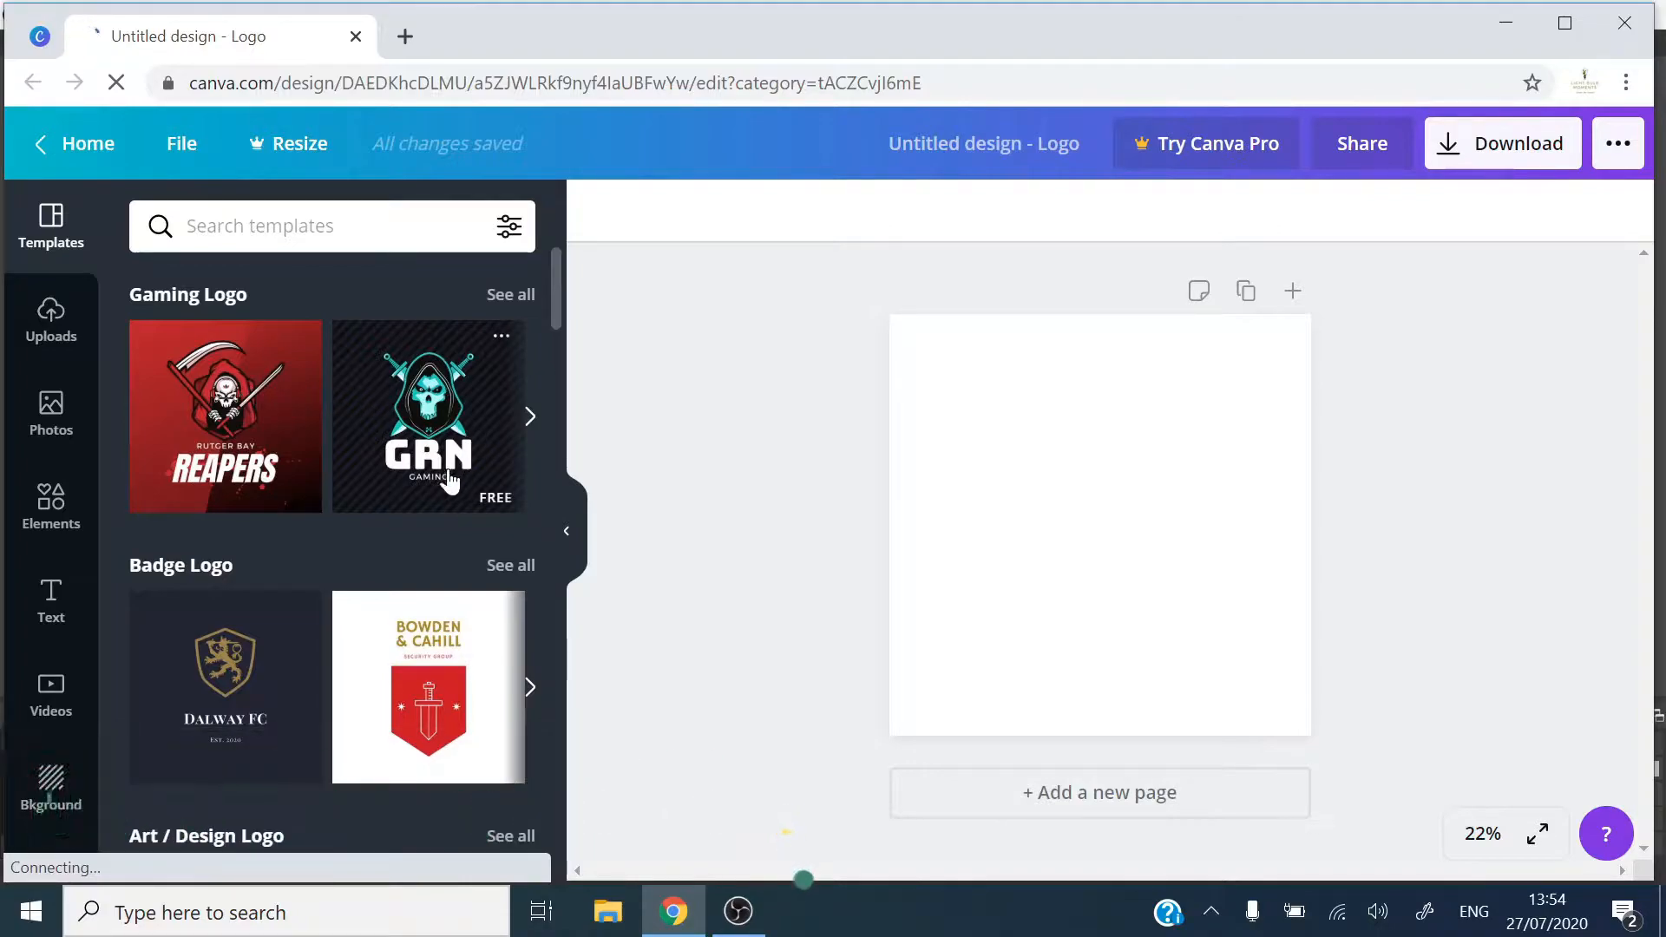
scroll(449, 482, down, 5)
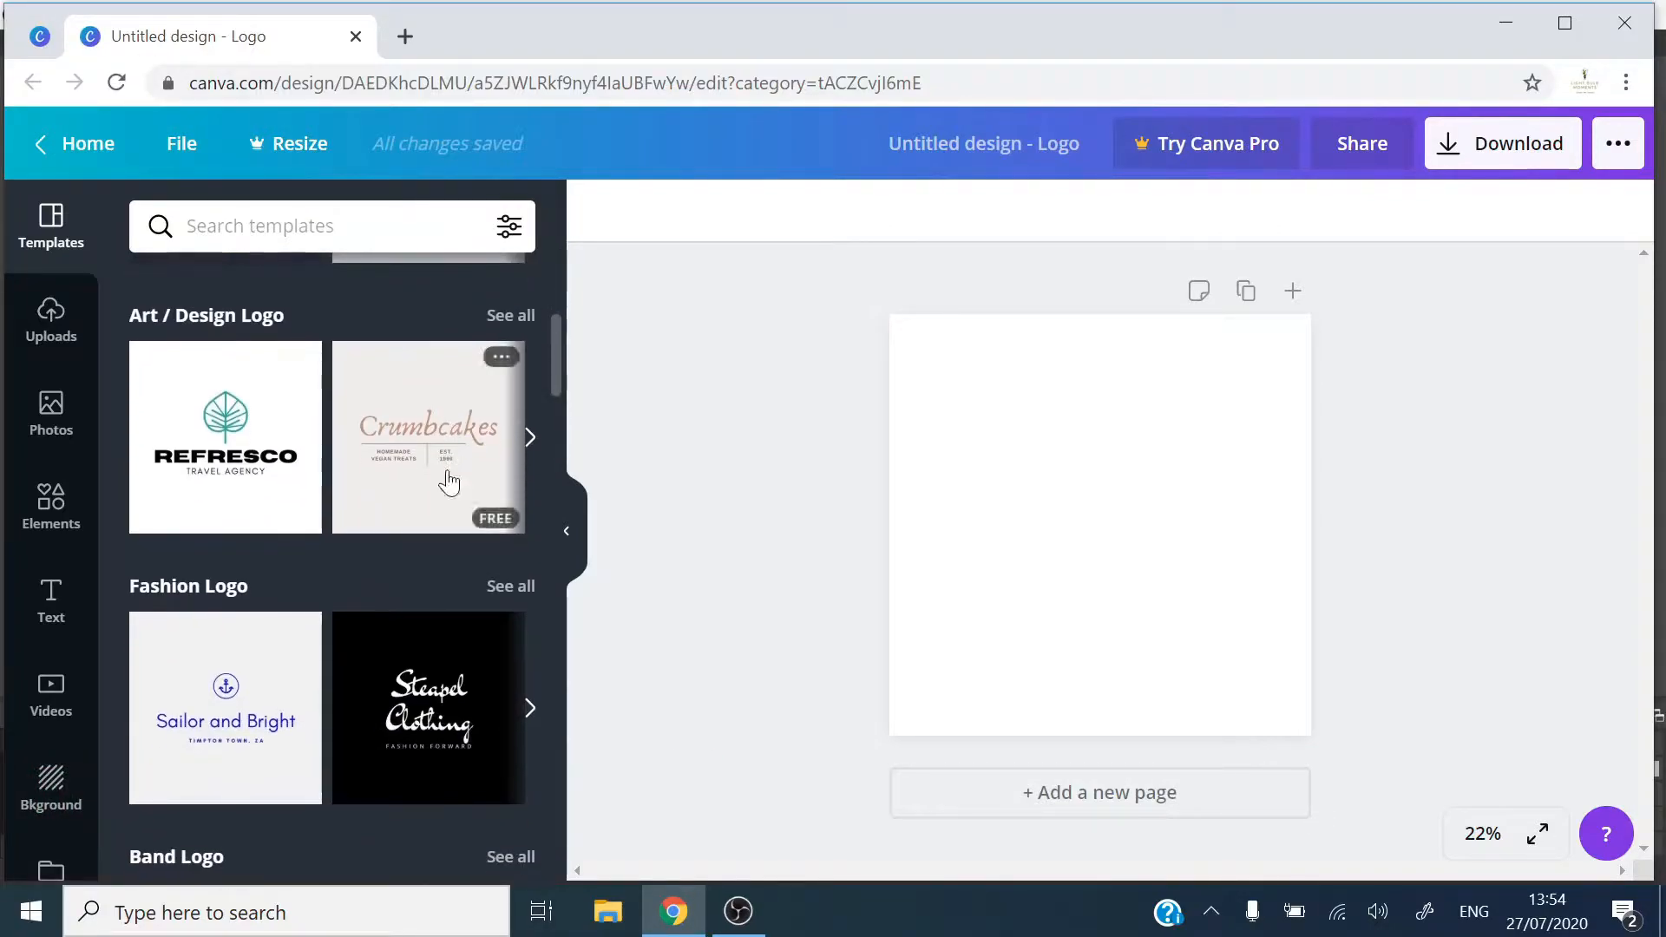
scroll(448, 482, down, 5)
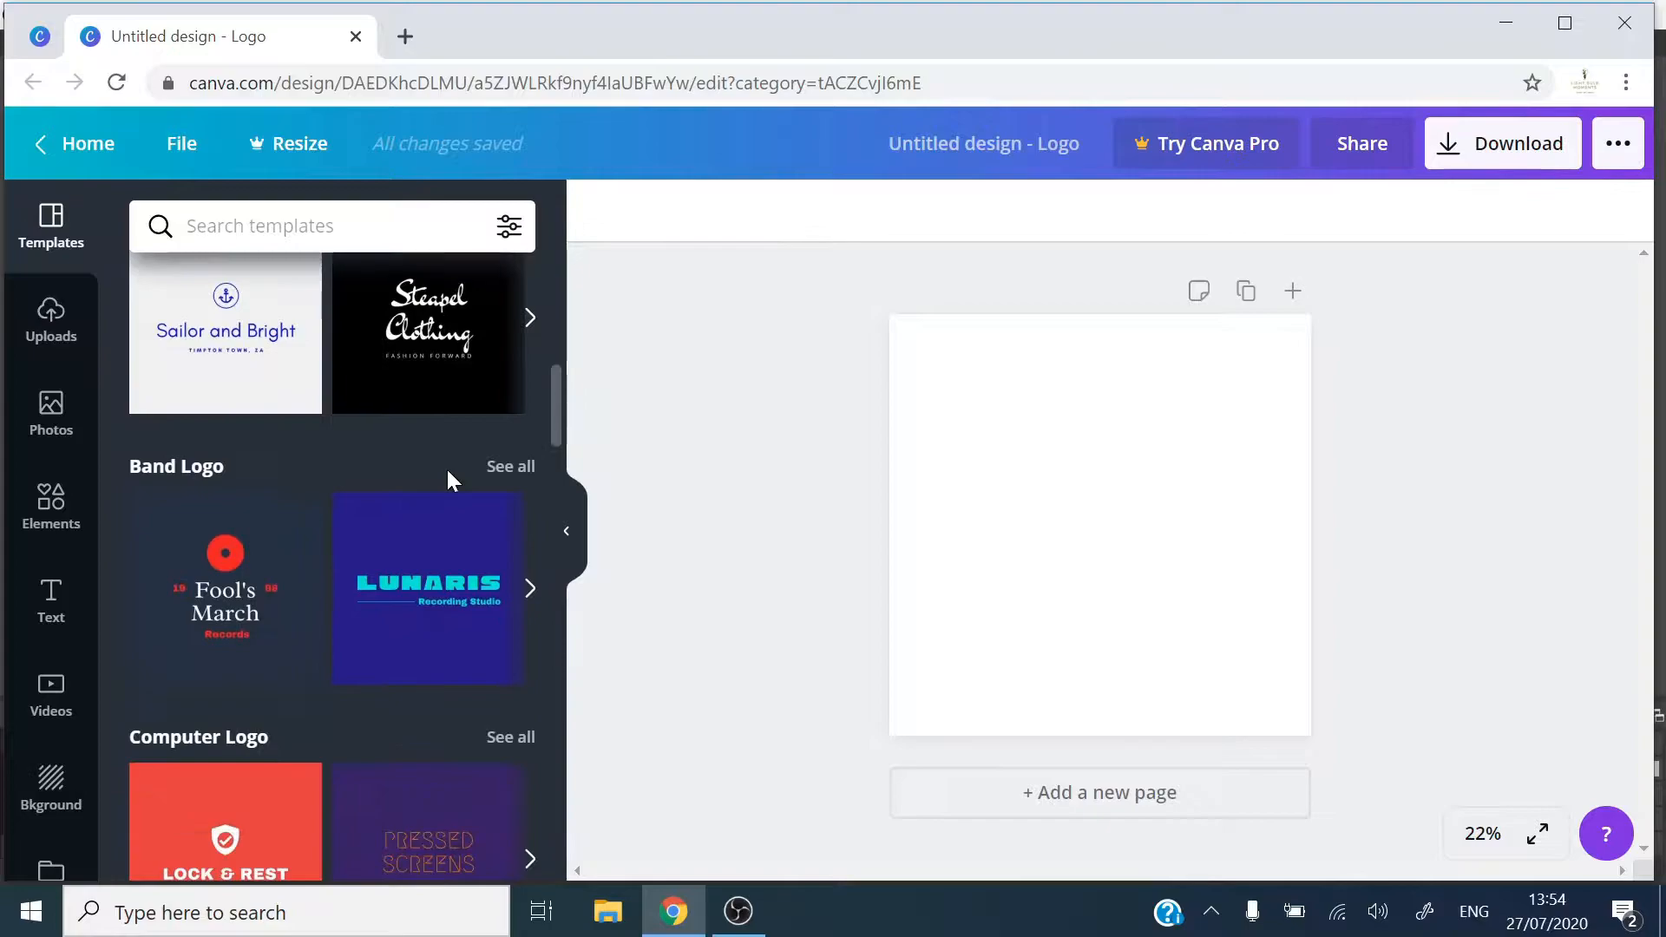
scroll(449, 480, up, 5)
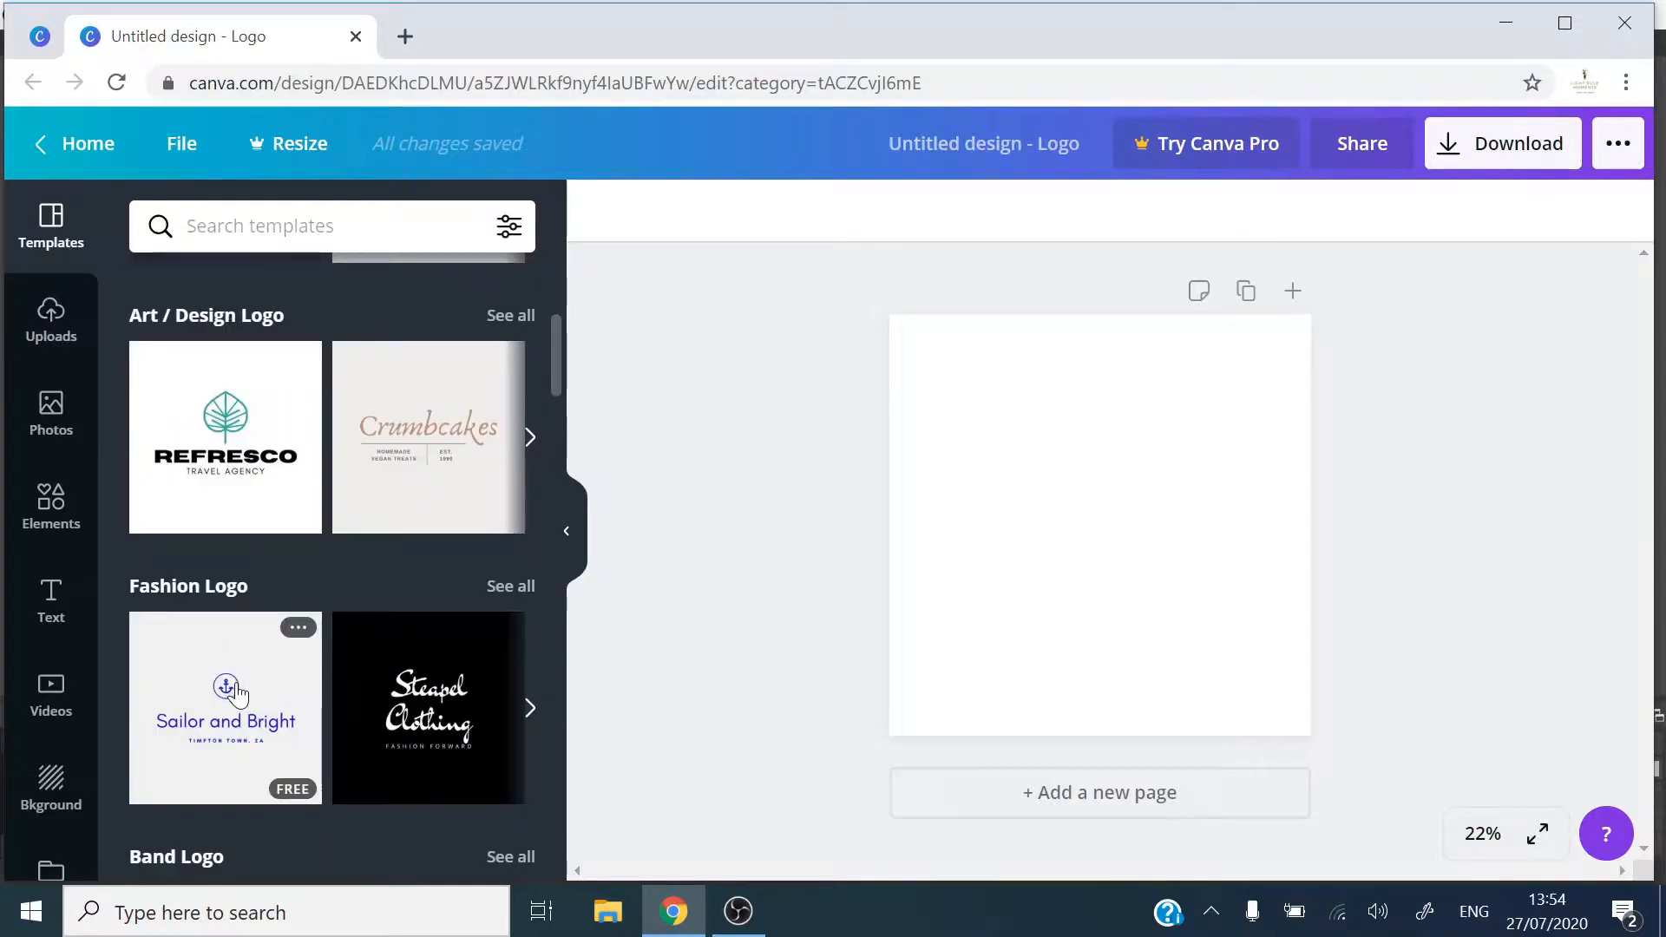
click(237, 693)
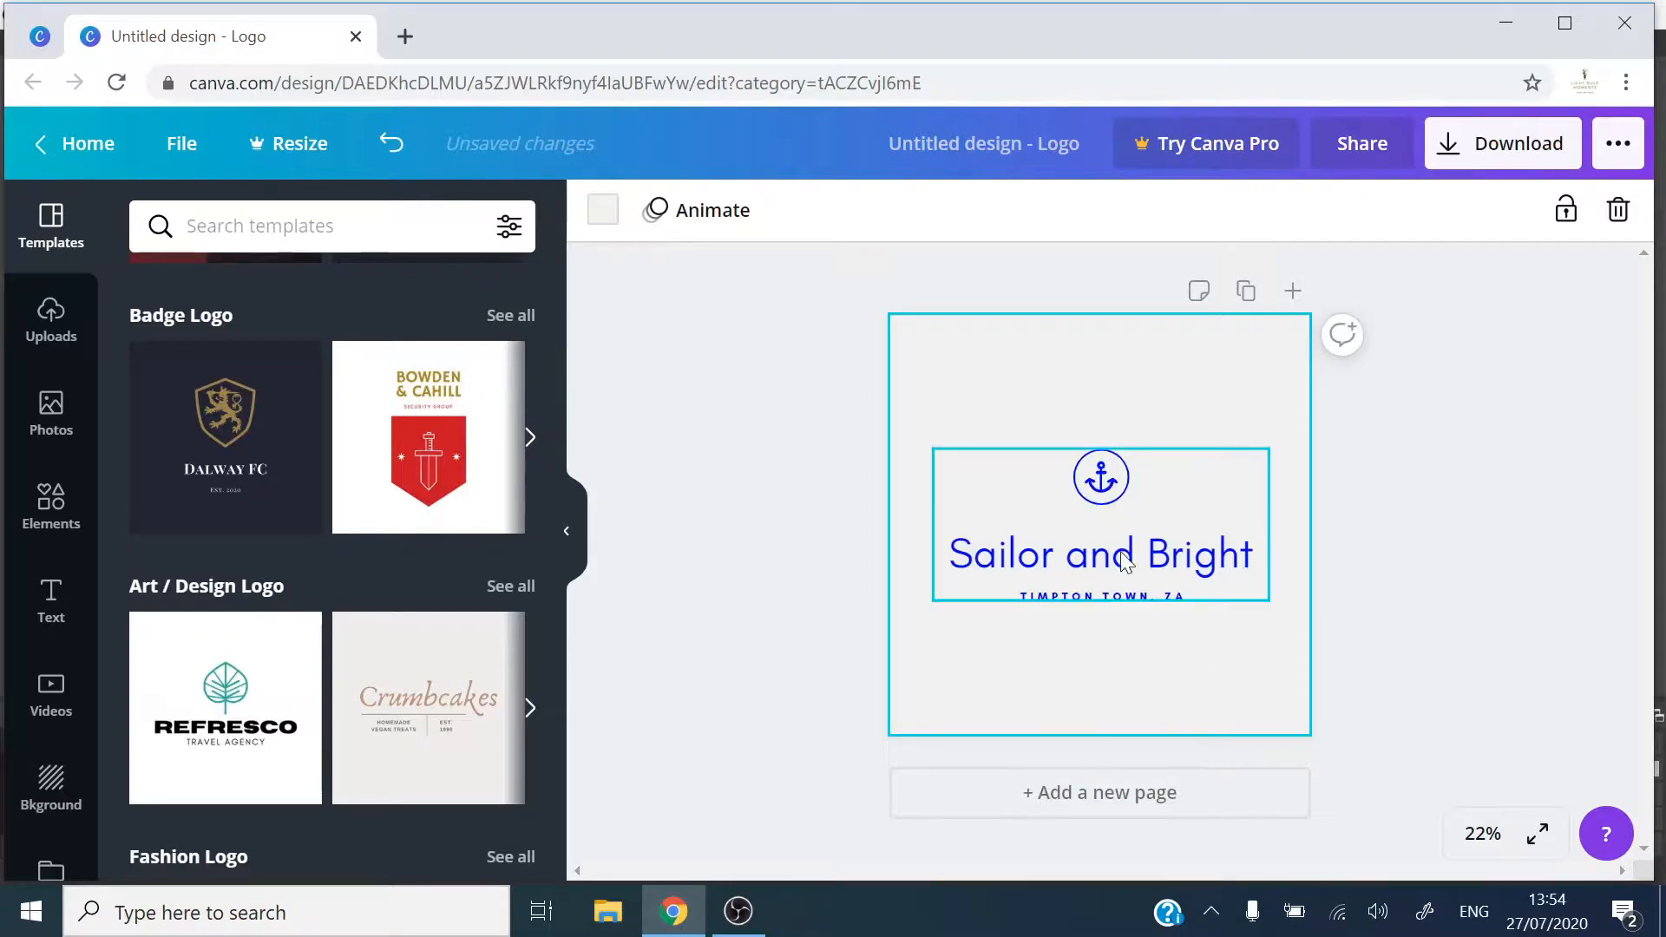
- Replace the logo's main heading text with "Light Bulb Moments"
click(1091, 573)
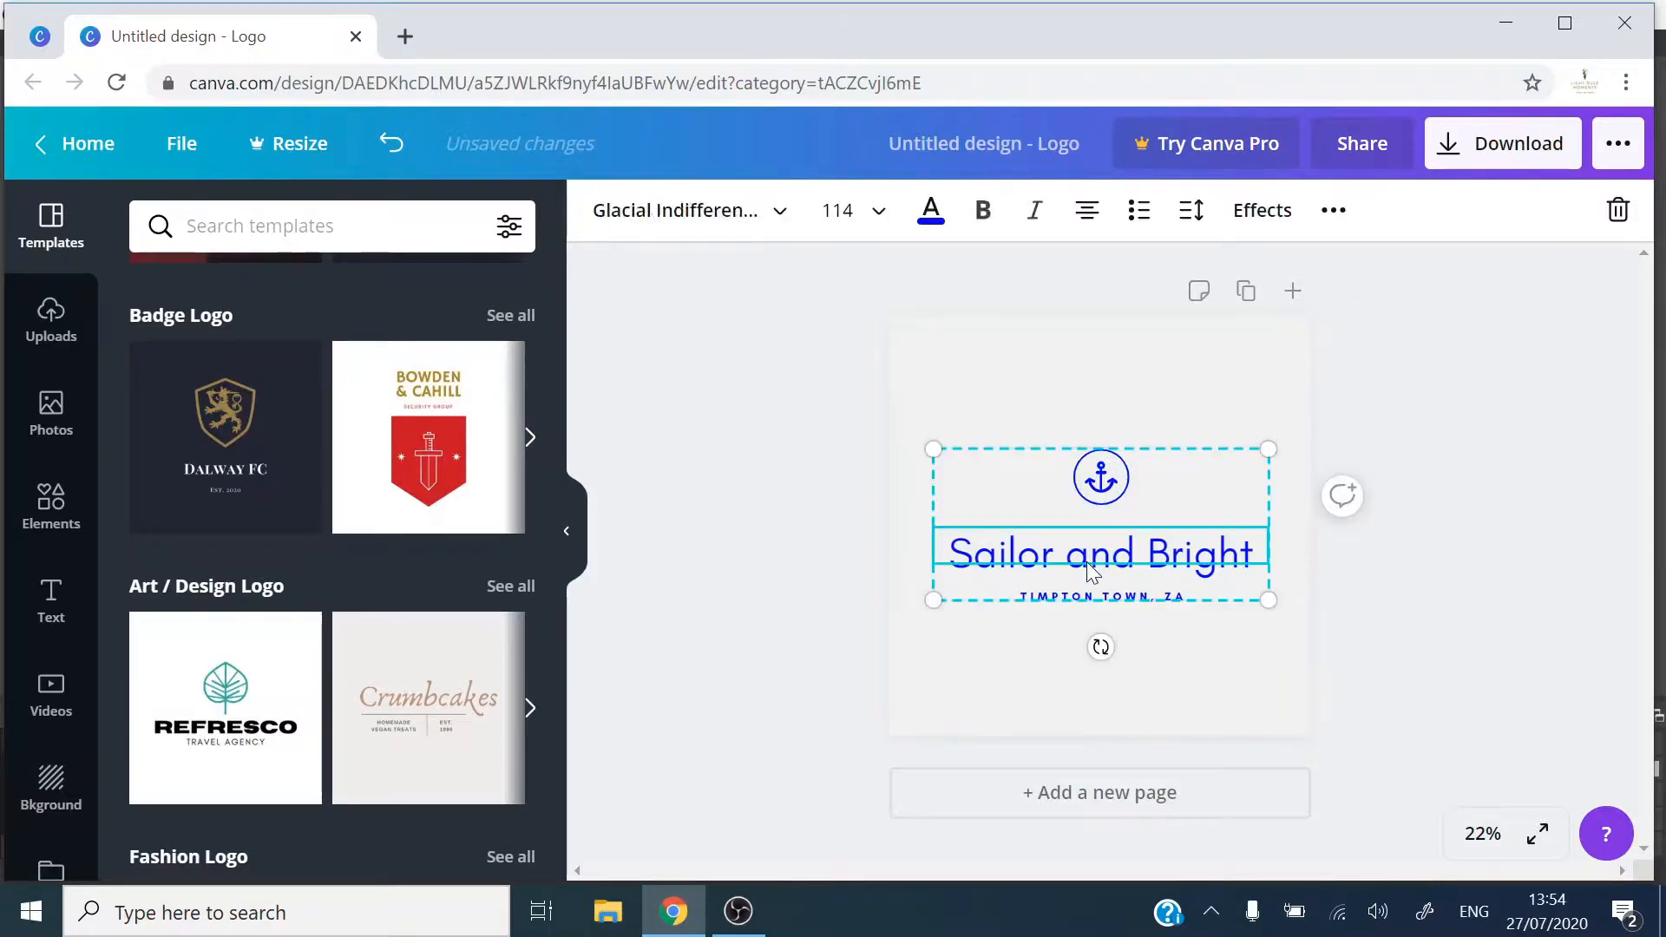
click(1150, 563)
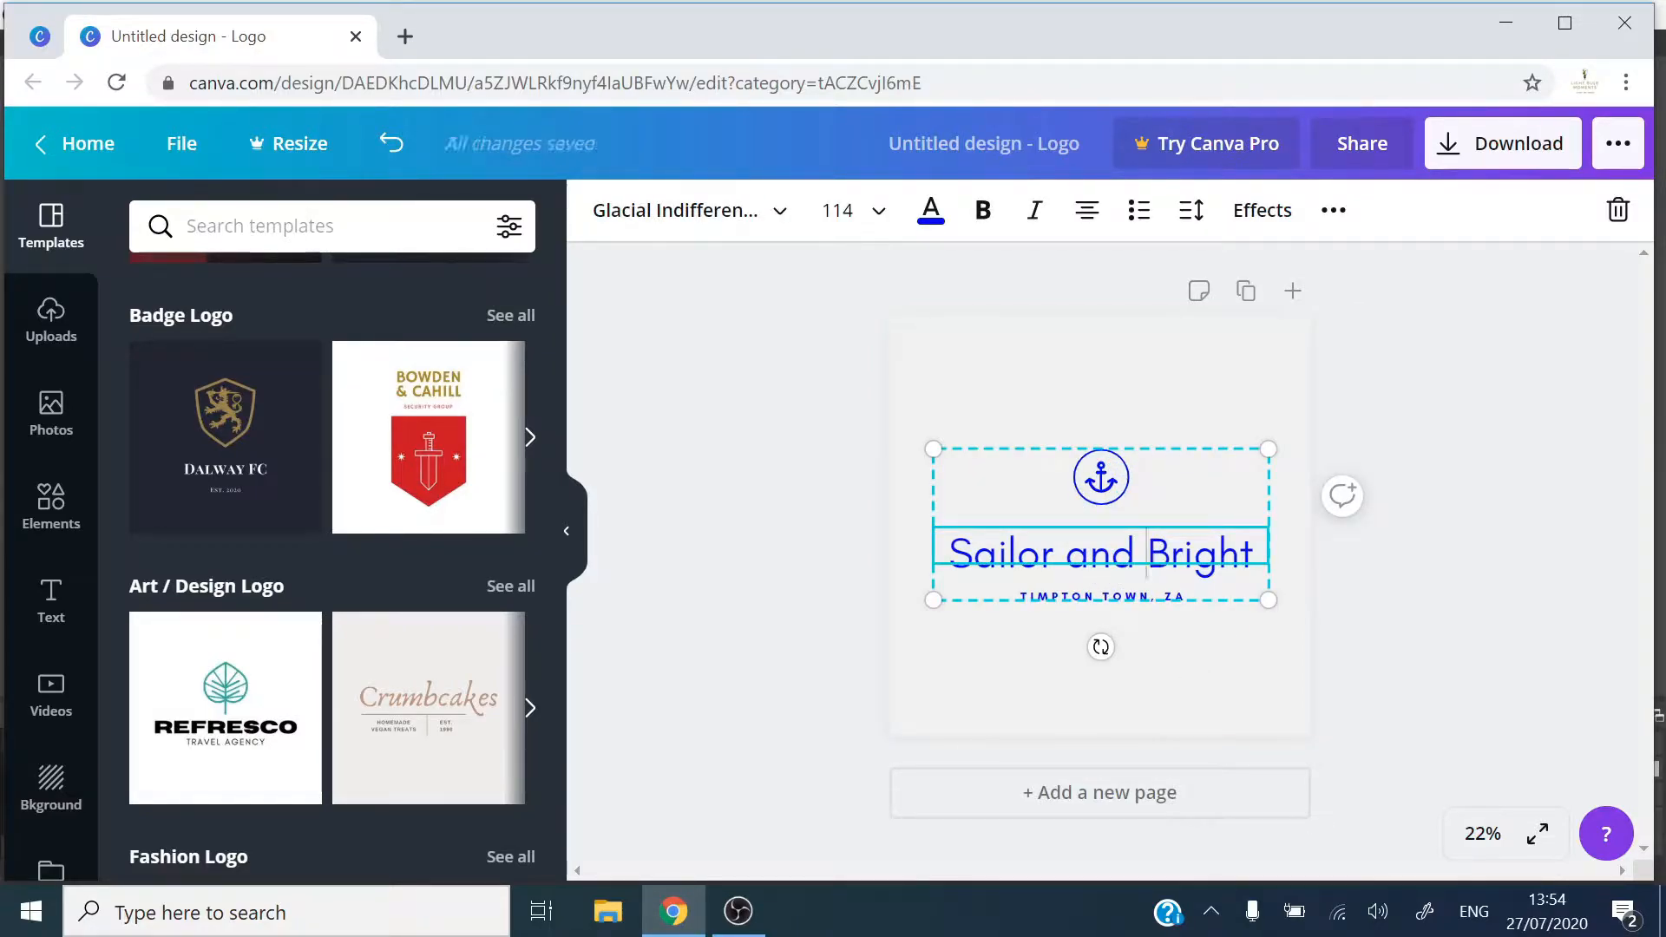
key(ctrl+a)
text(S)
key(BackSpace)
text(Light )
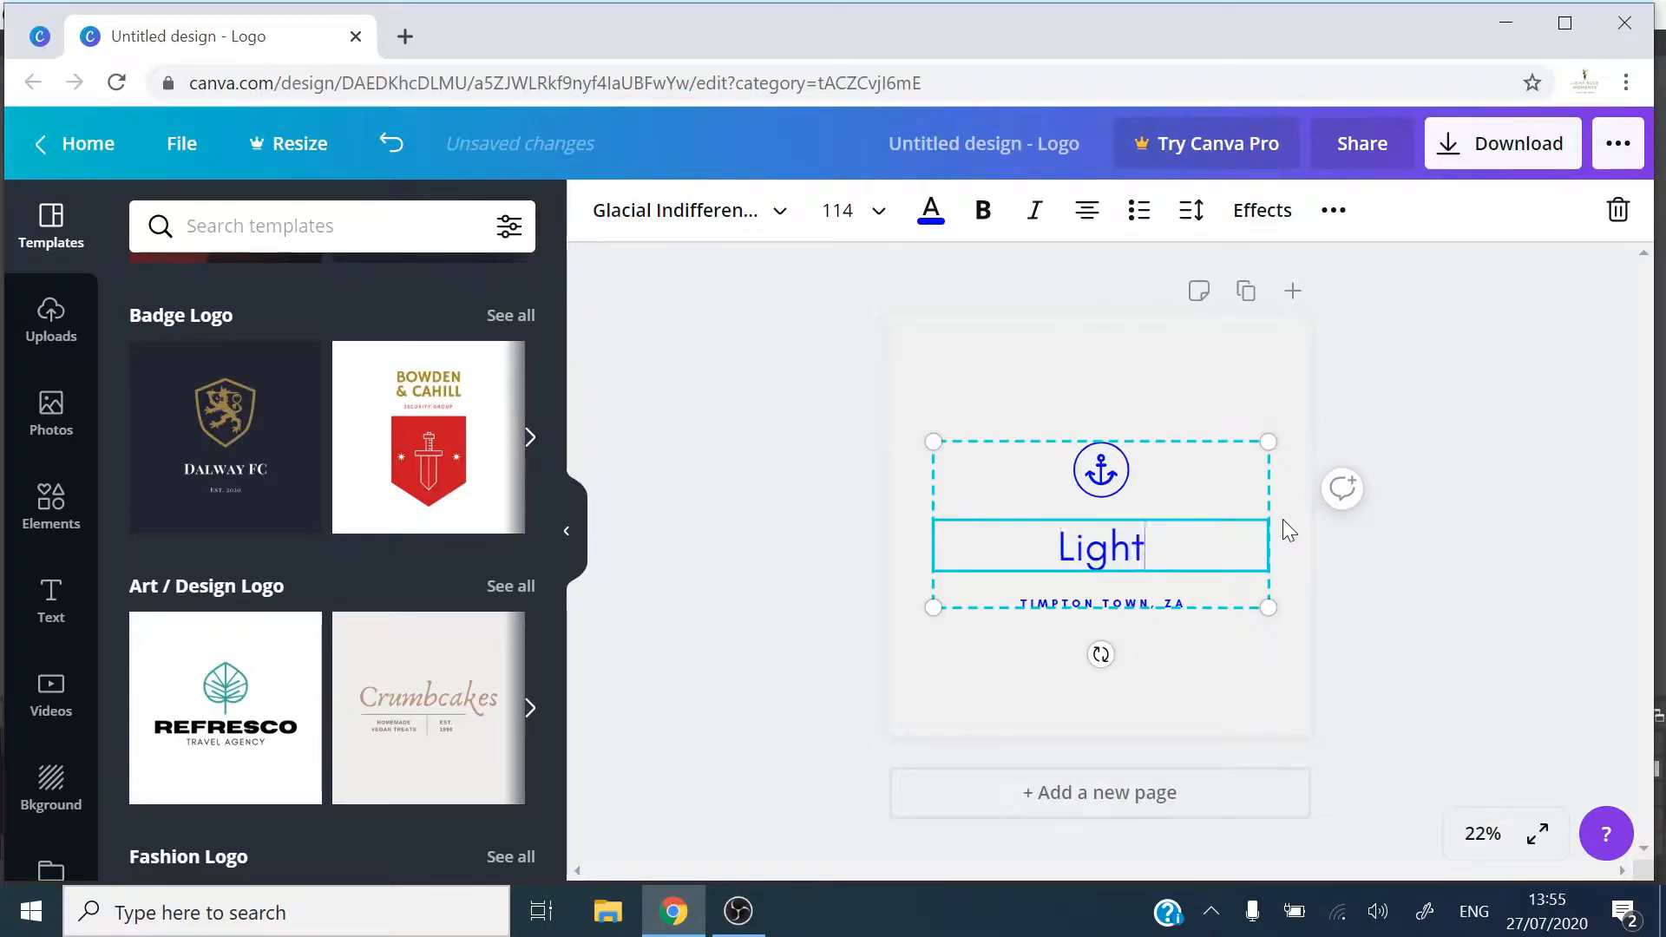
text(Bulb)
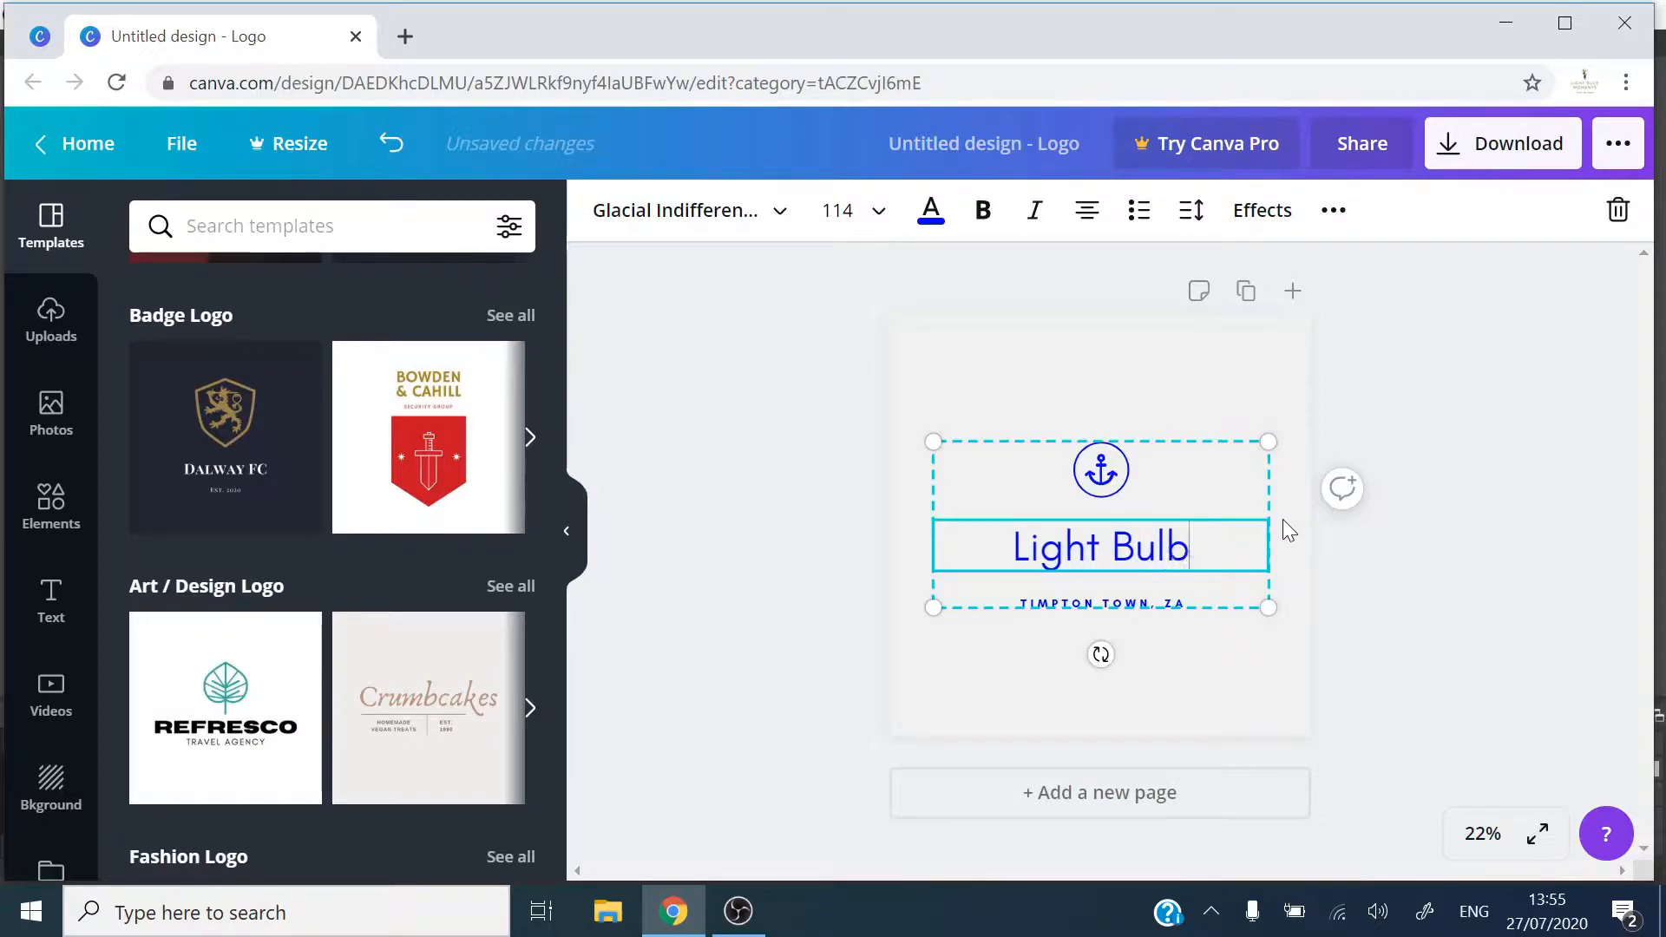
text( Moments)
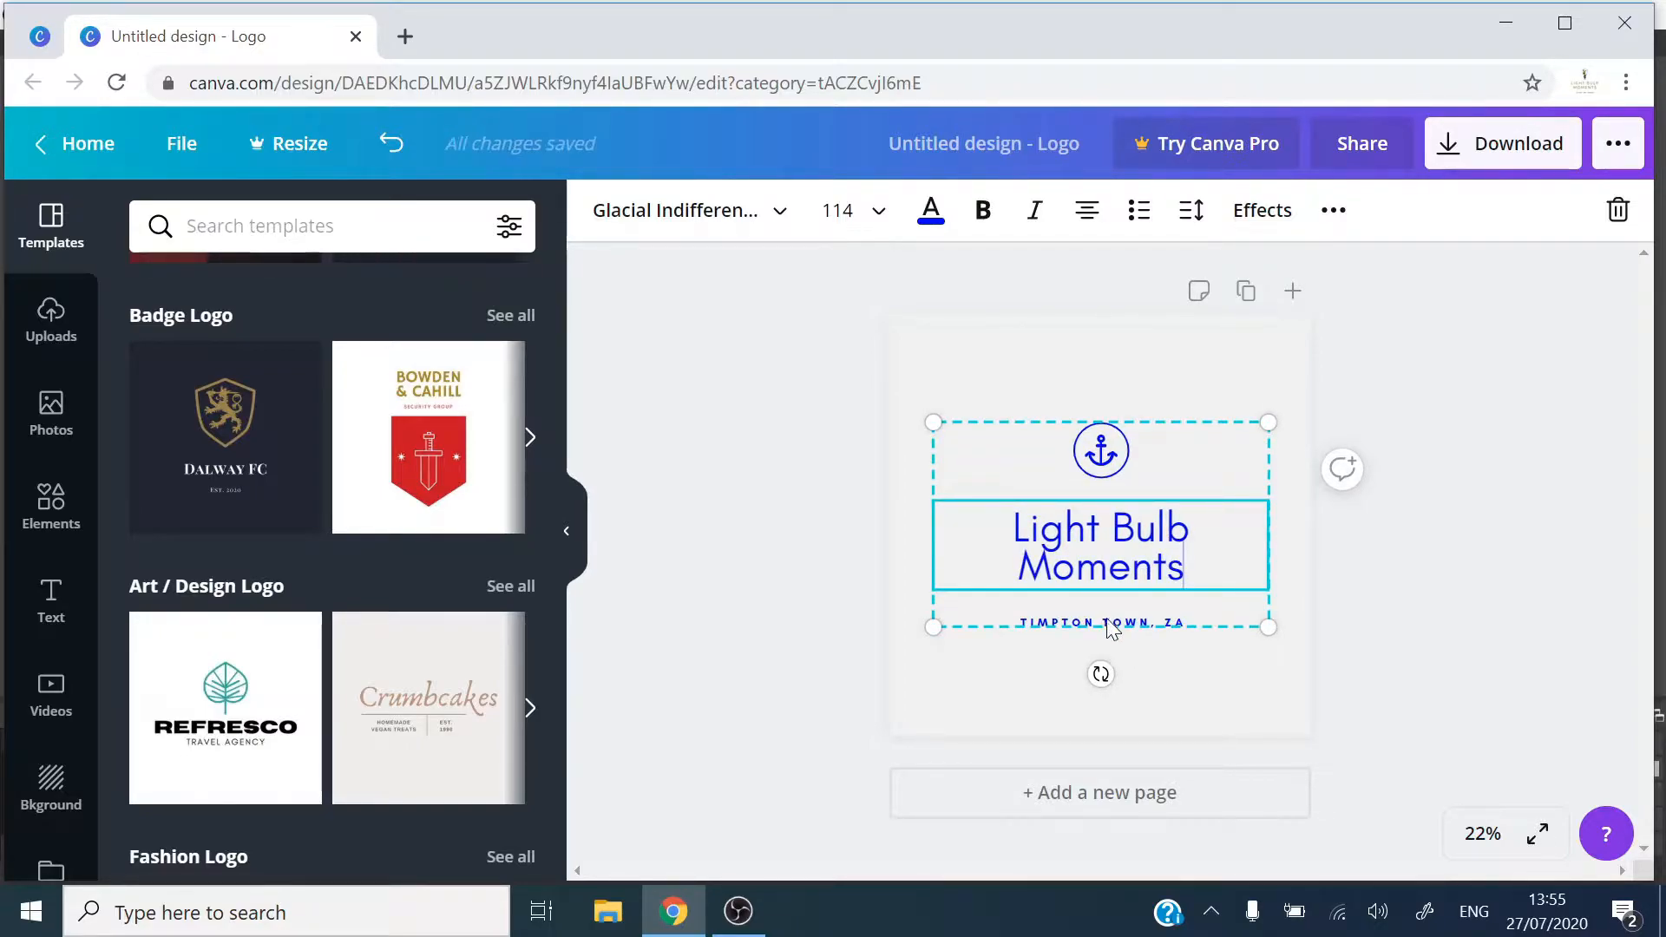
- Replace the small location line beneath the heading with "NAIROBI, KENYA"
click(1104, 625)
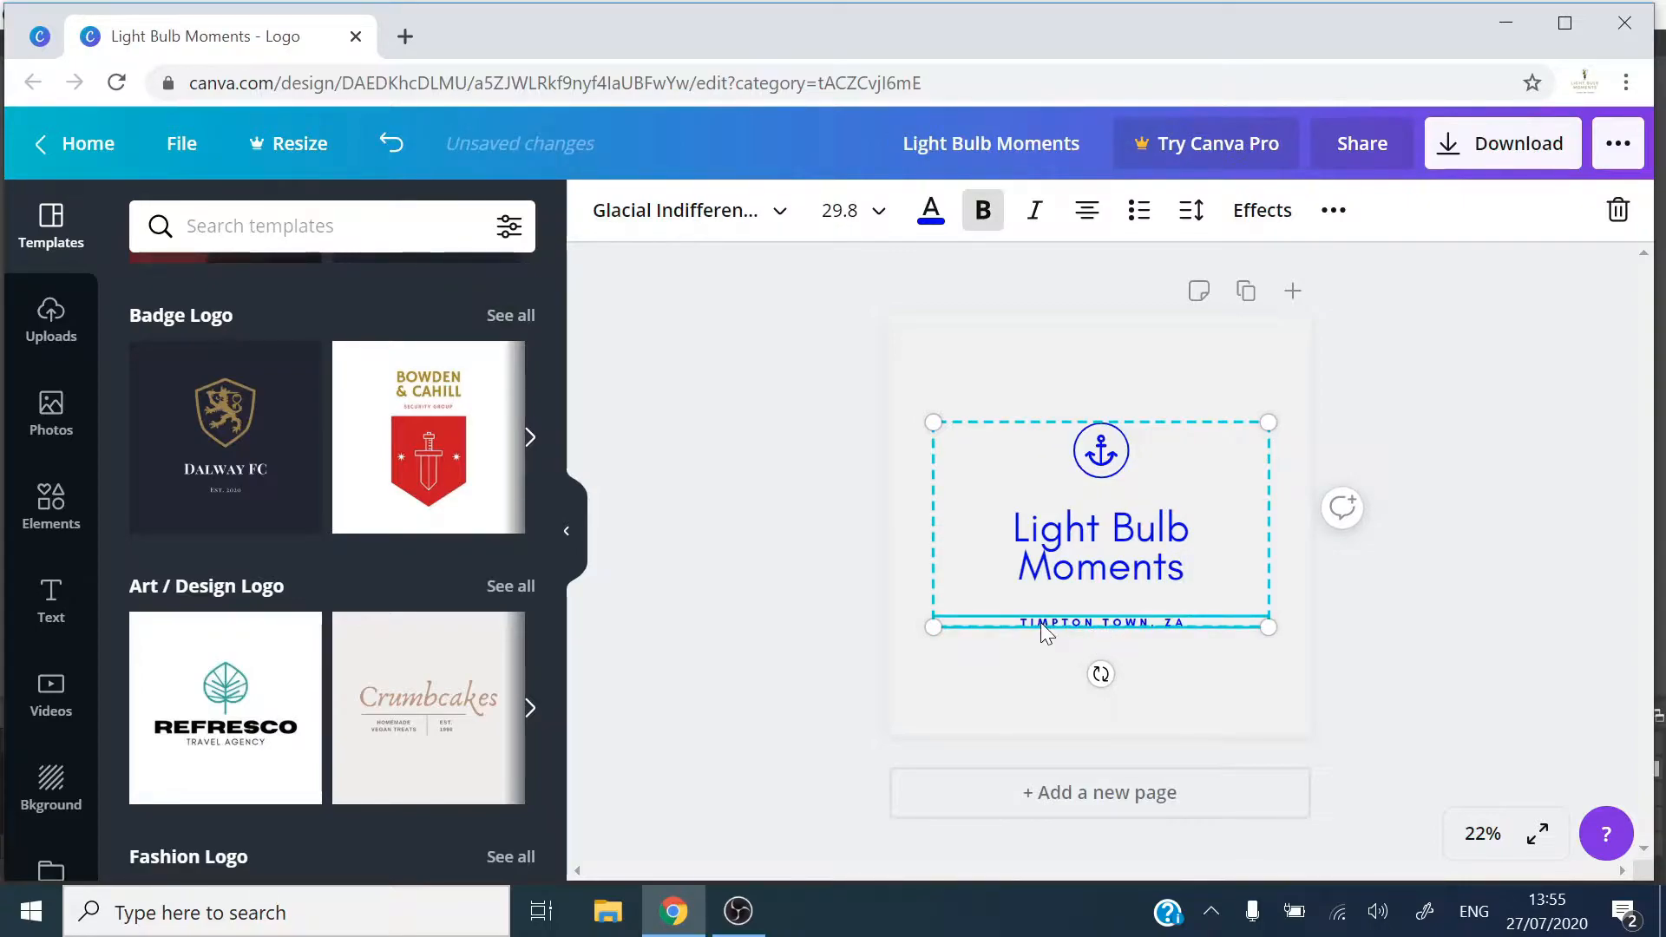
double_click(1042, 625)
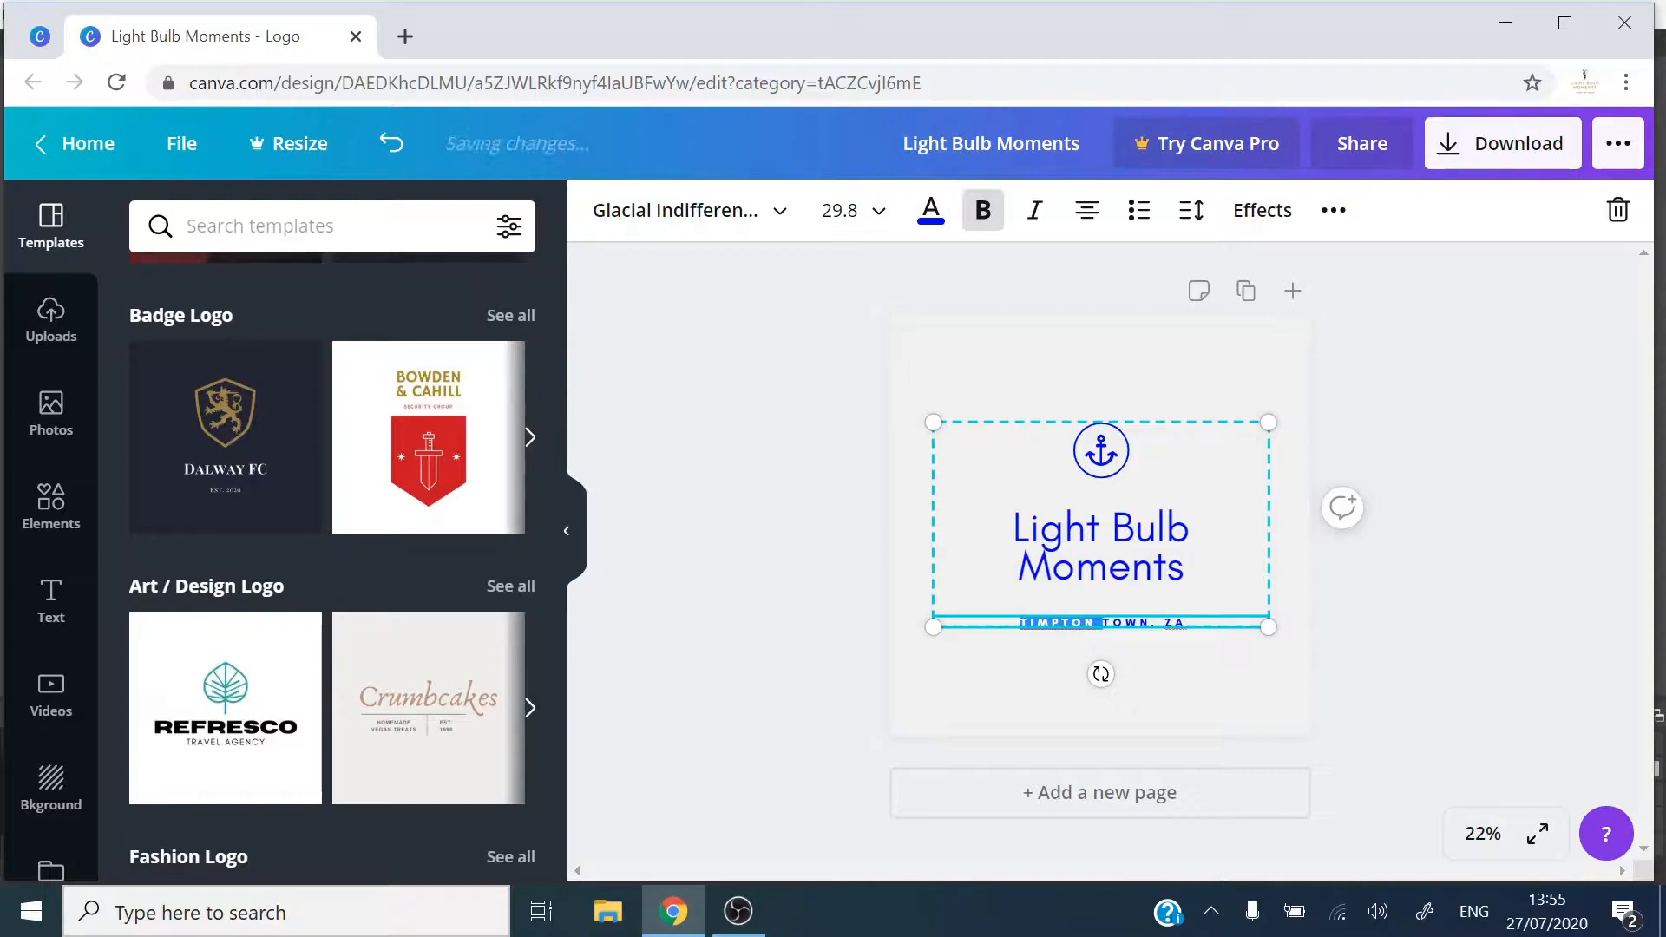
key(Delete)
key(Delete)
key(Delete)
key(Delete)
key(Delete)
key(Delete)
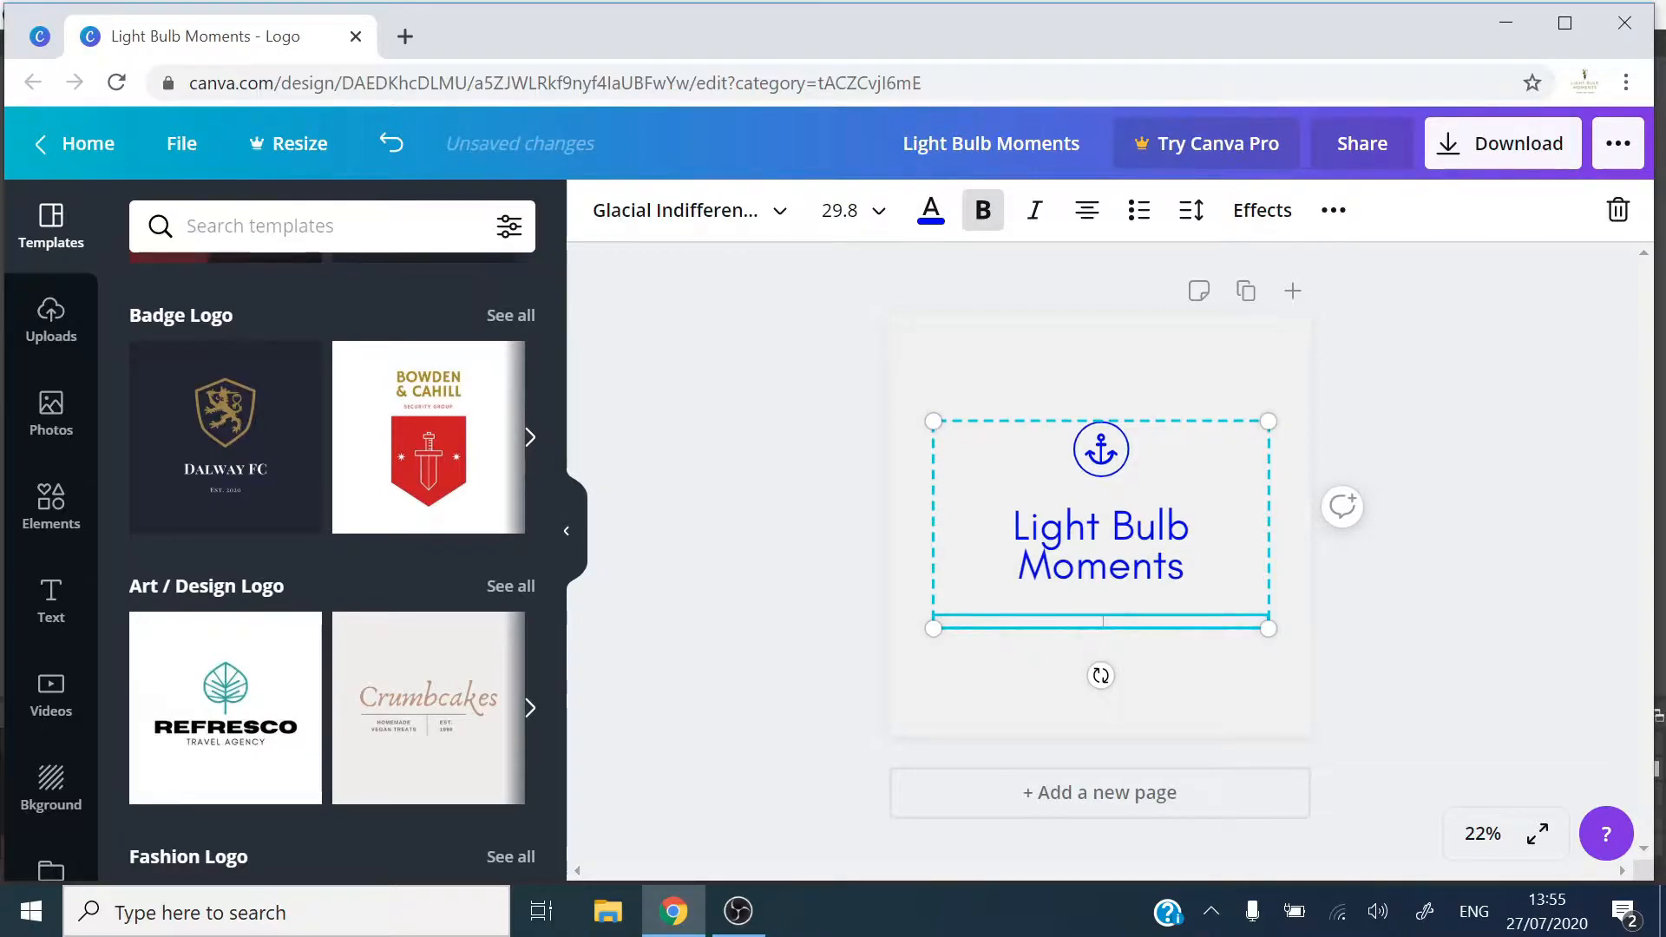
text(NAIROBI, KENYA)
- Delete the anchor icon and its circle above the heading, and search the elements library for "bulb"
click(1101, 460)
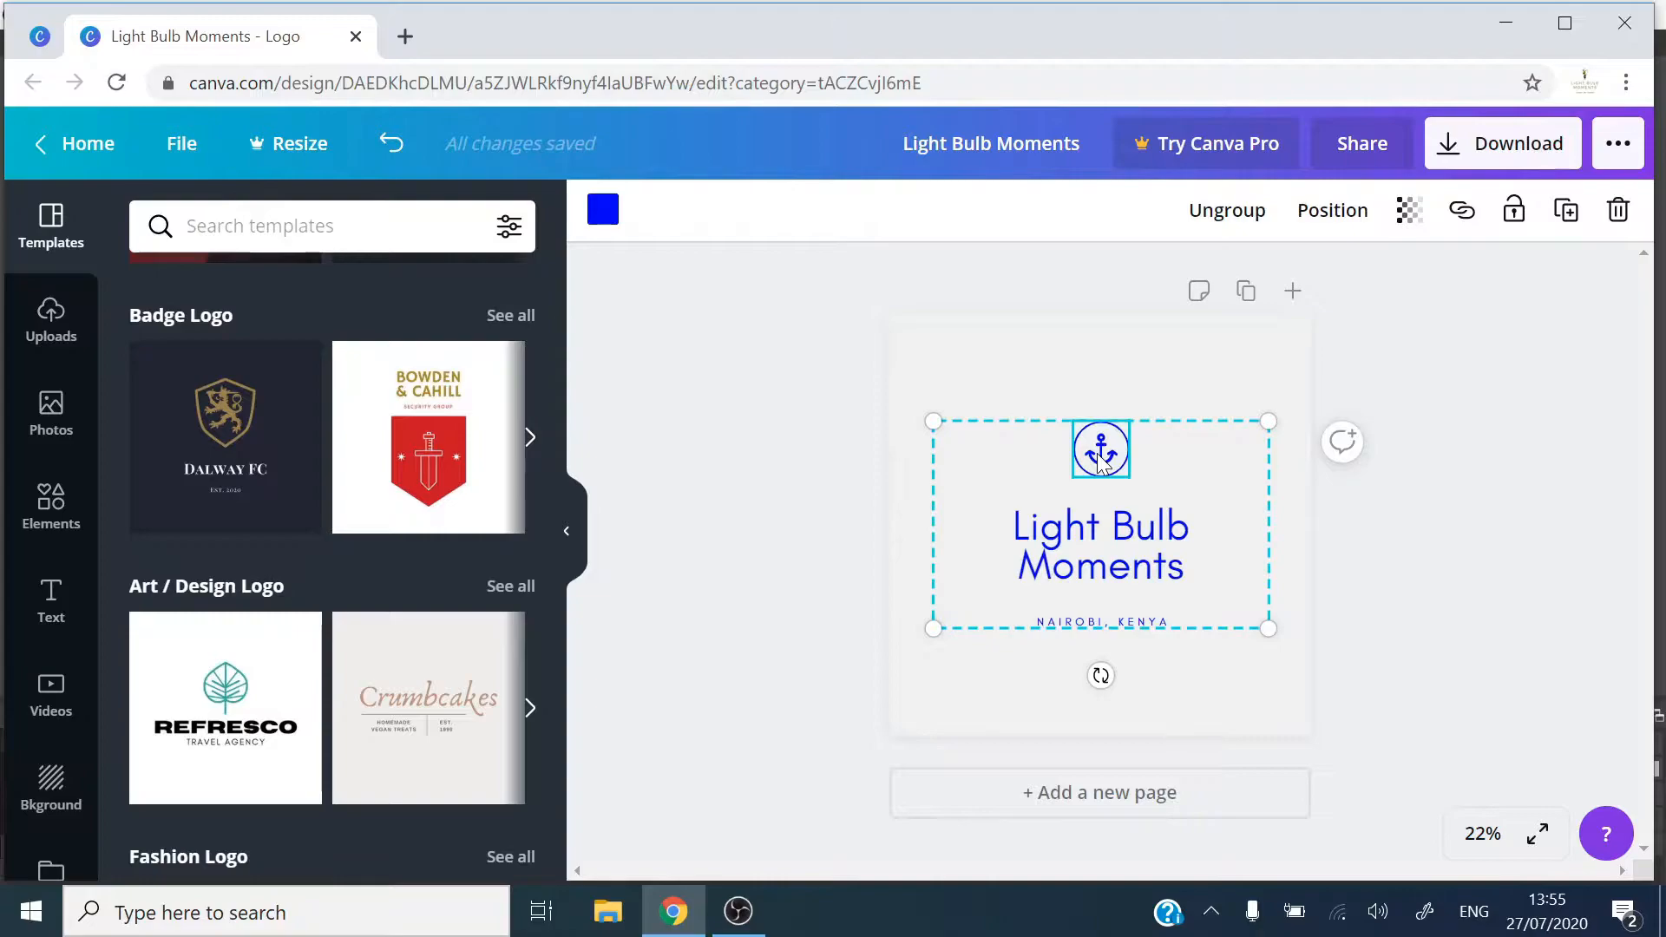
key(Delete)
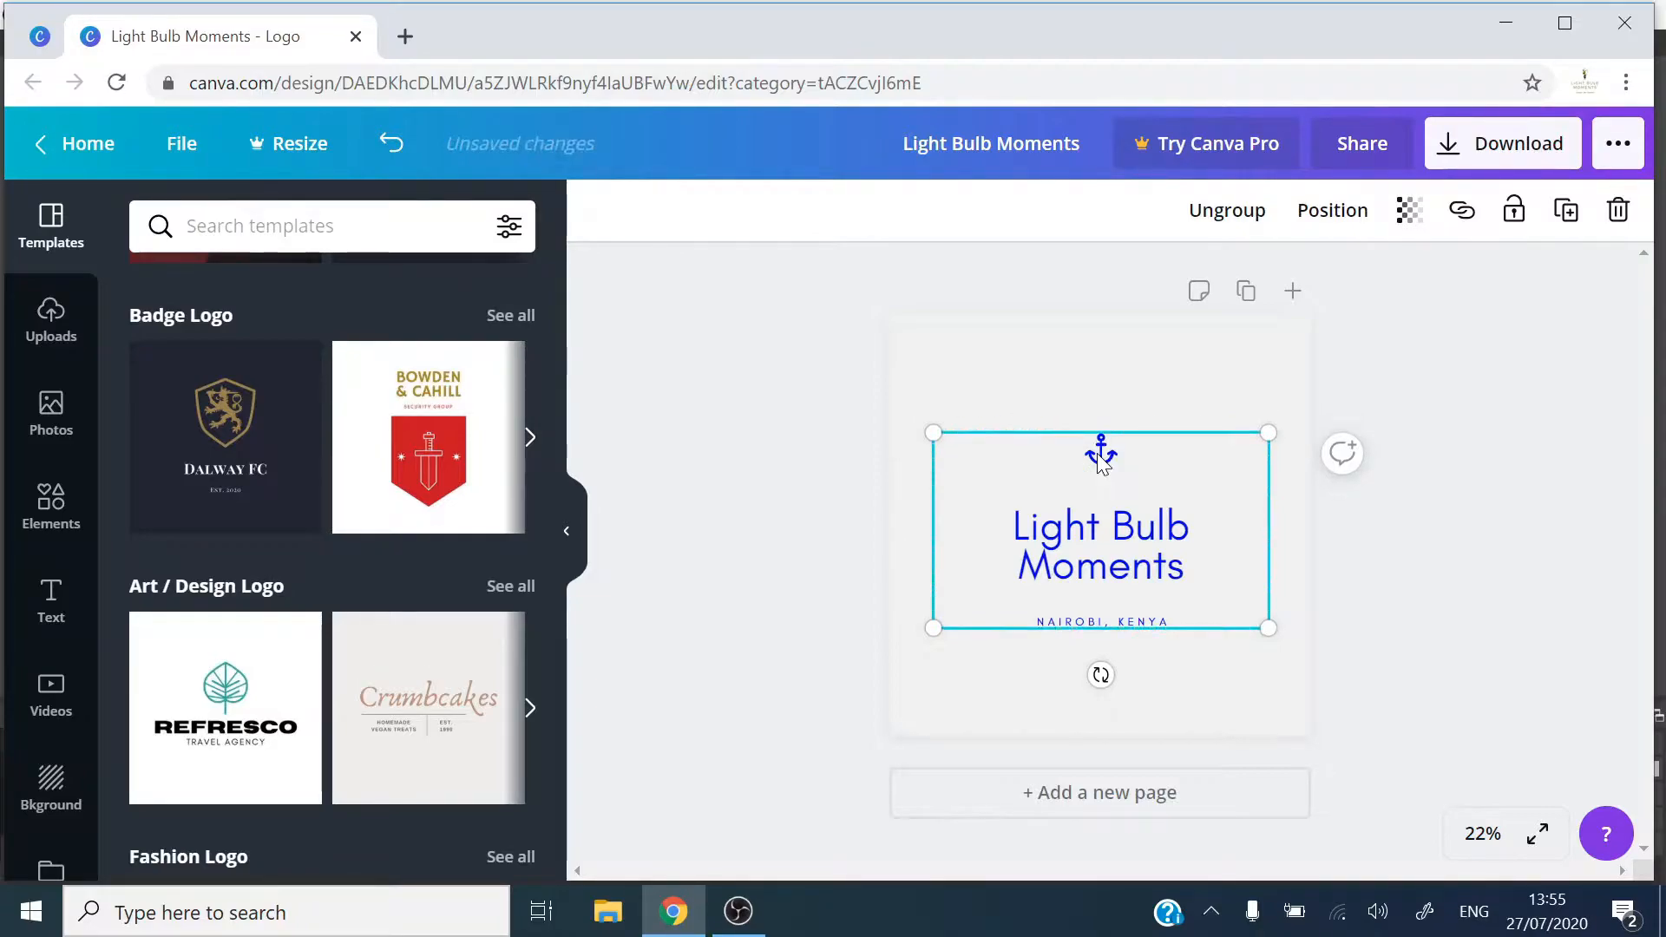
click(48, 512)
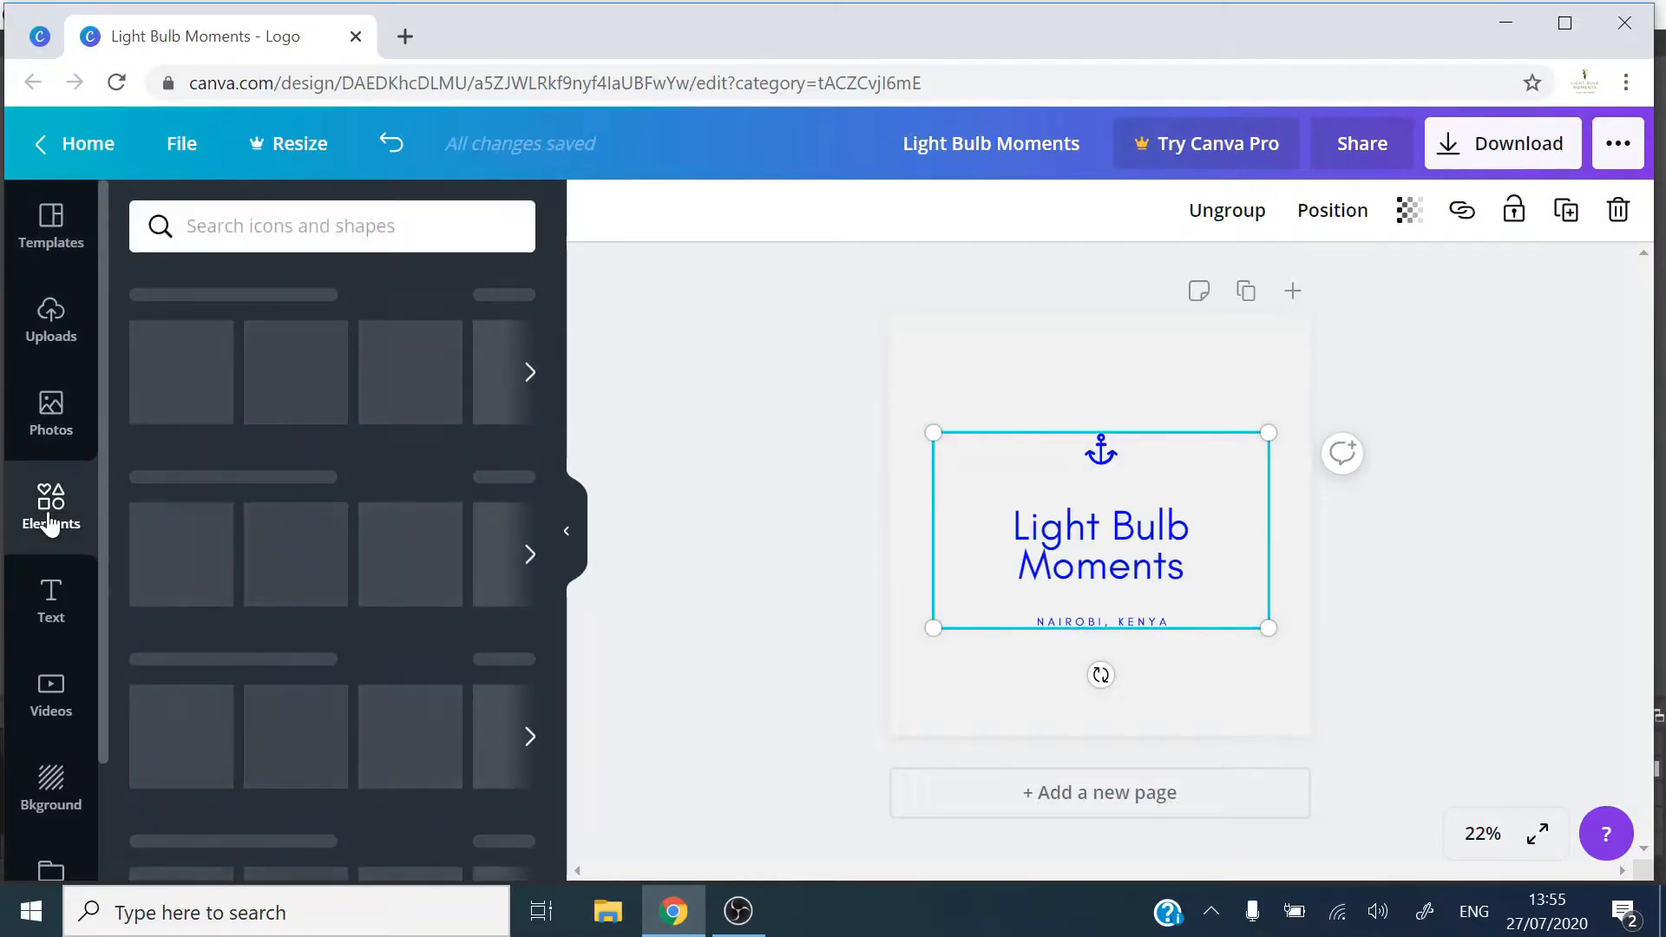
scroll(324, 498, down, 15)
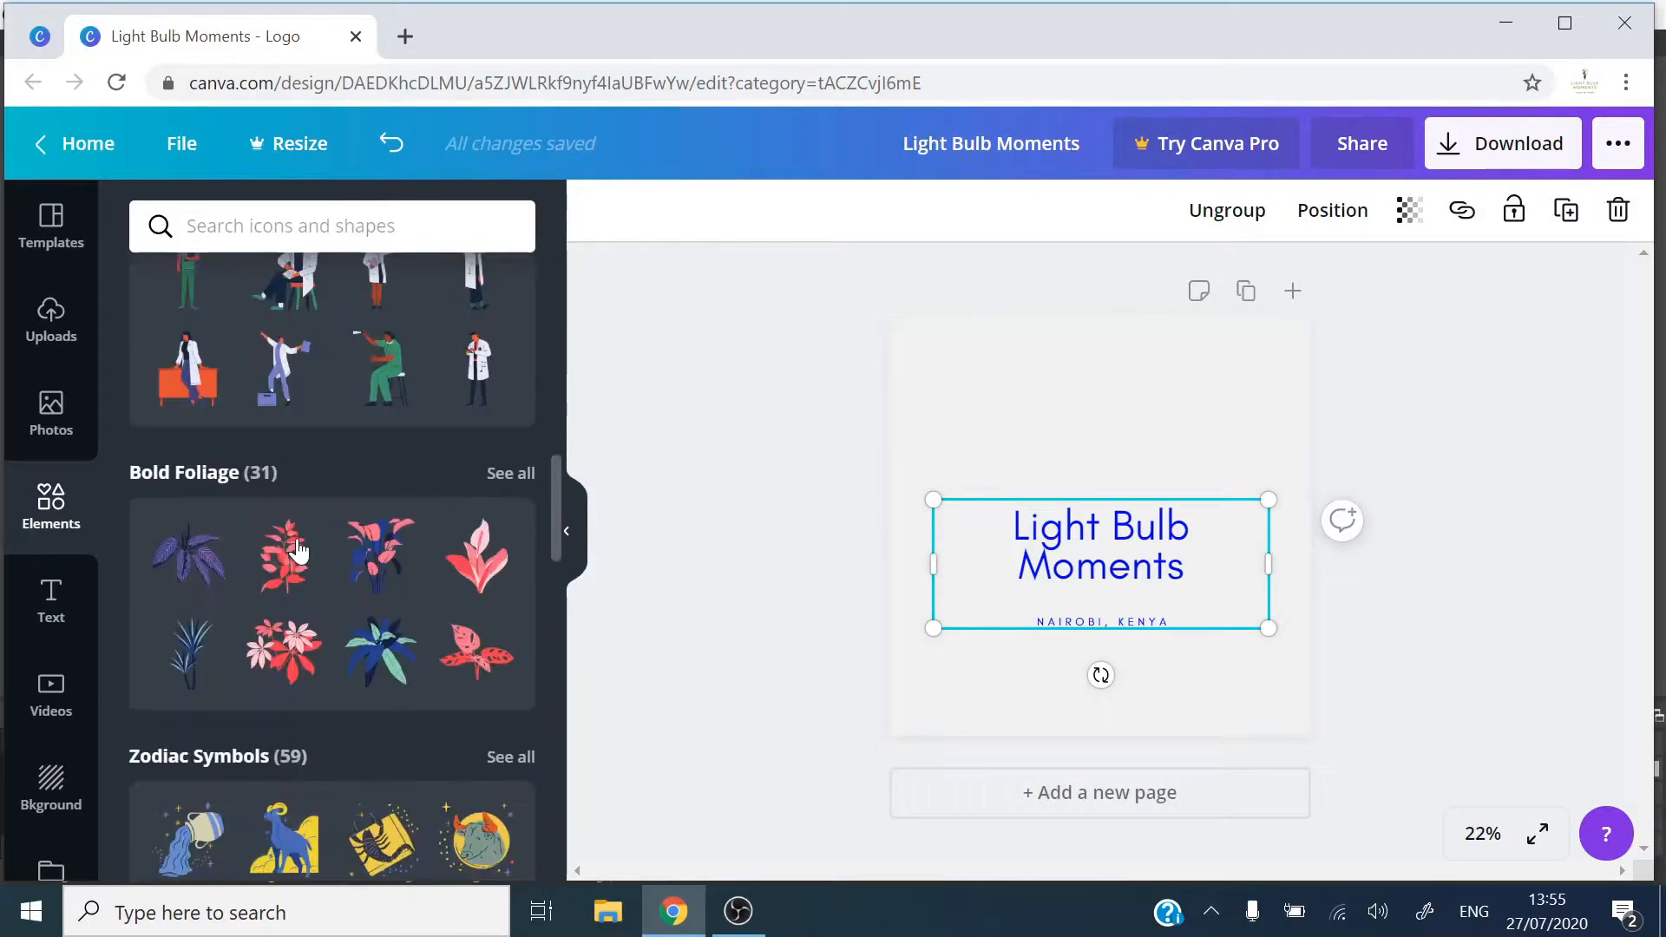
scroll(299, 548, down, 6)
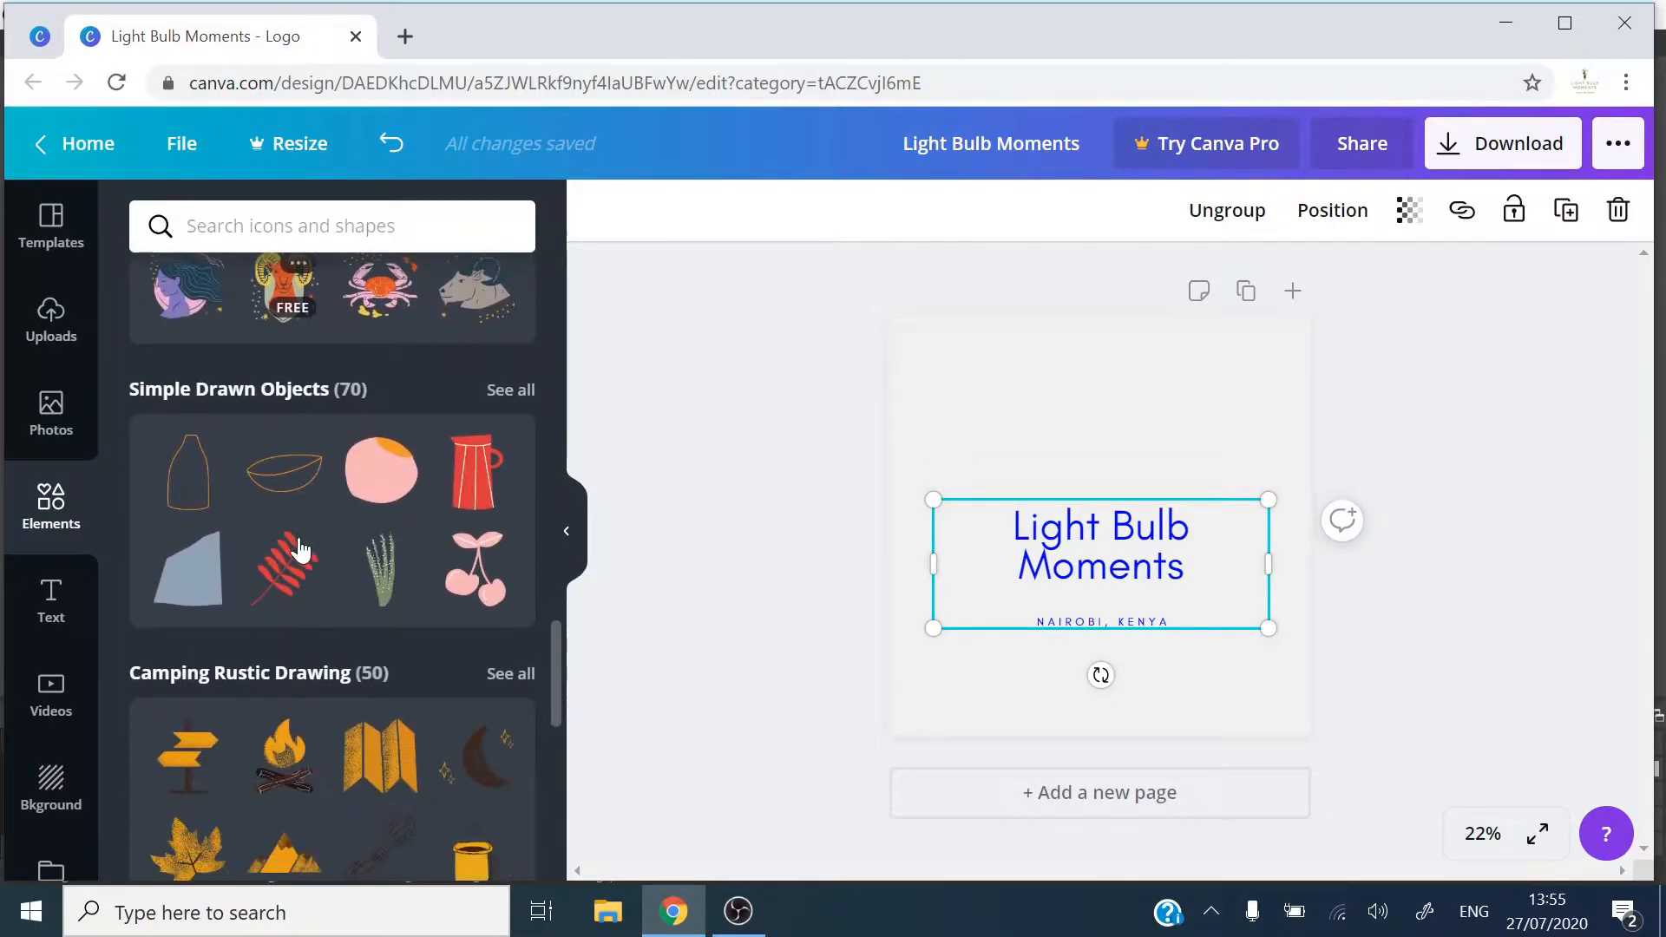
scroll(299, 549, up, 2)
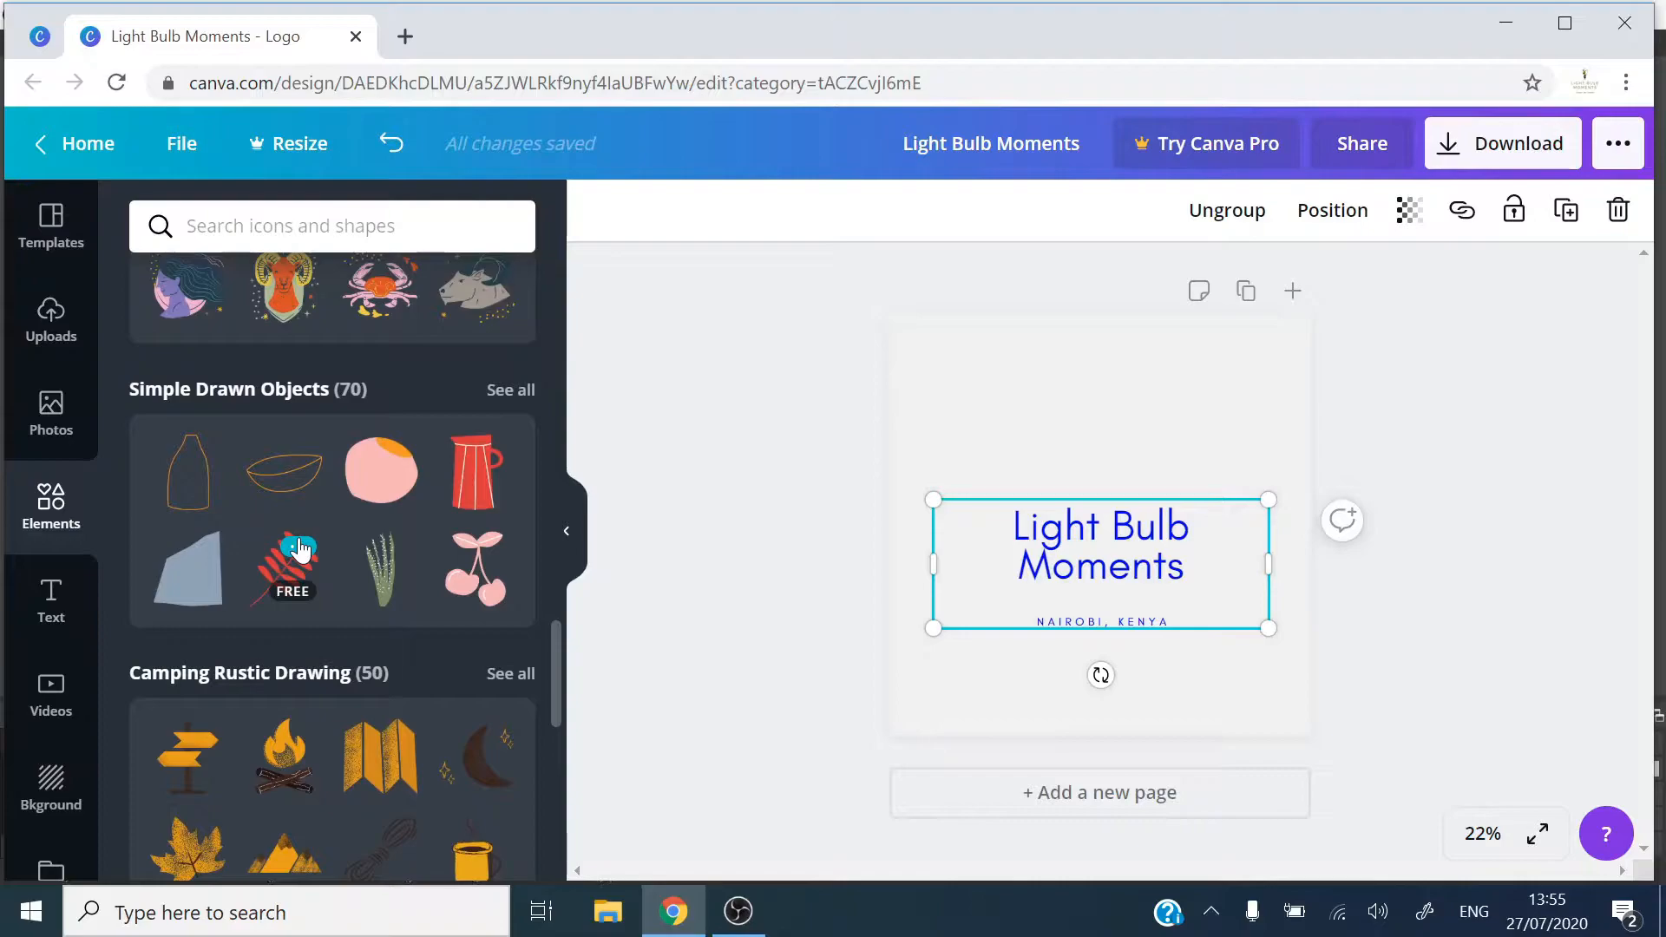
scroll(300, 548, down, 2)
scroll(300, 548, up, 4)
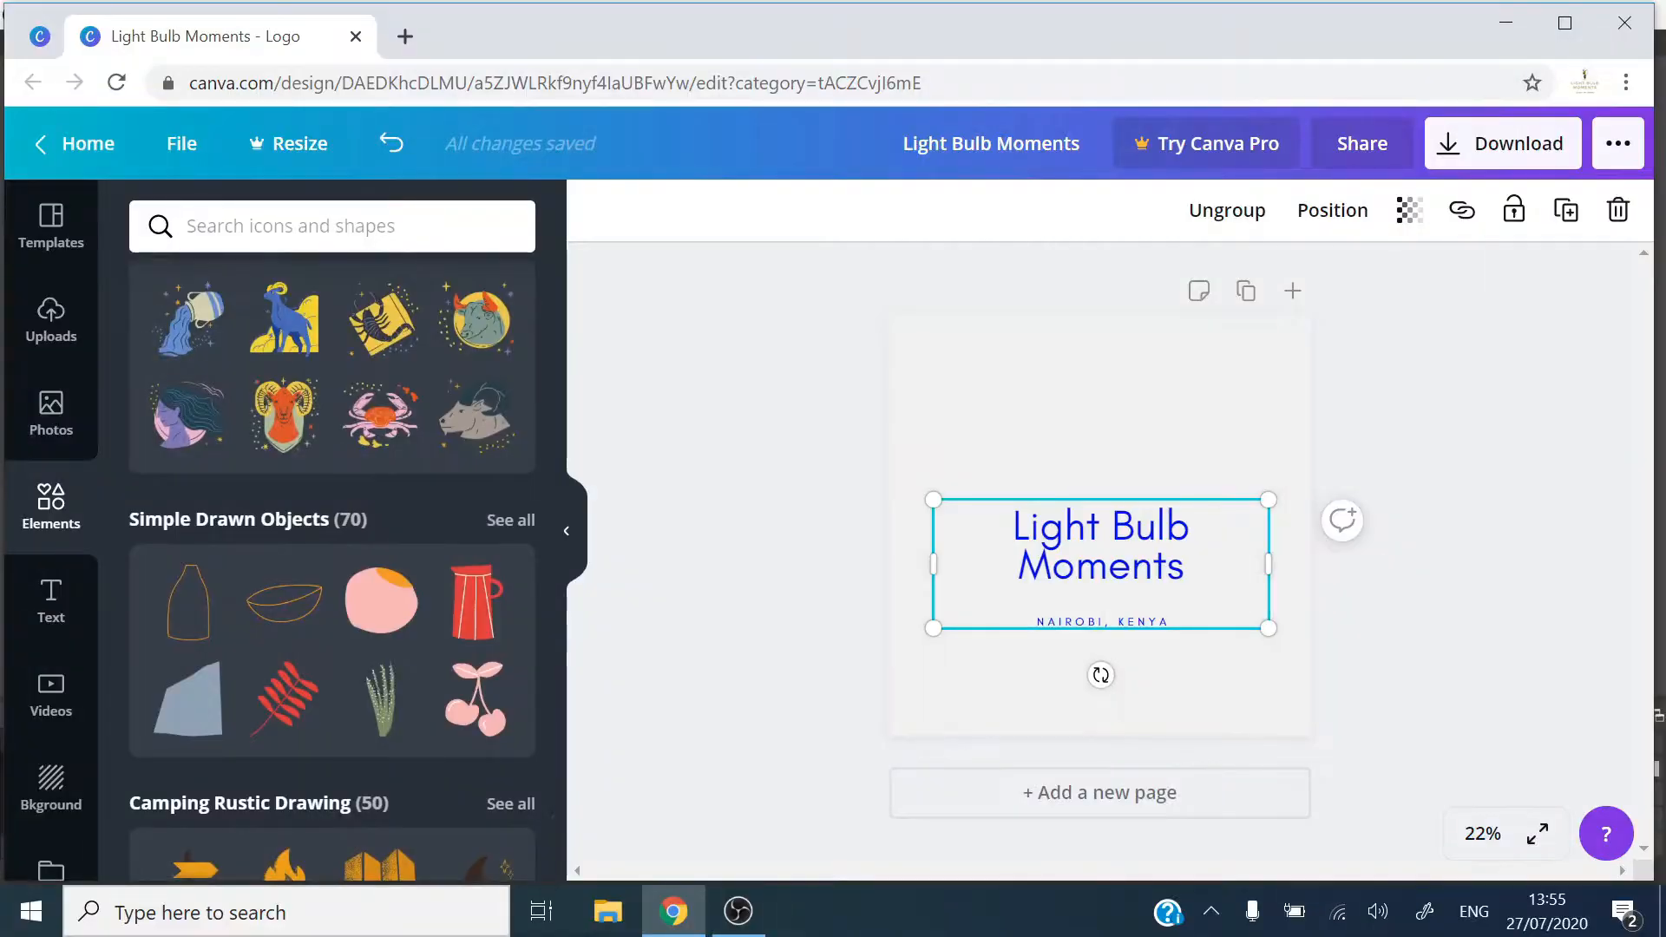
text(b)
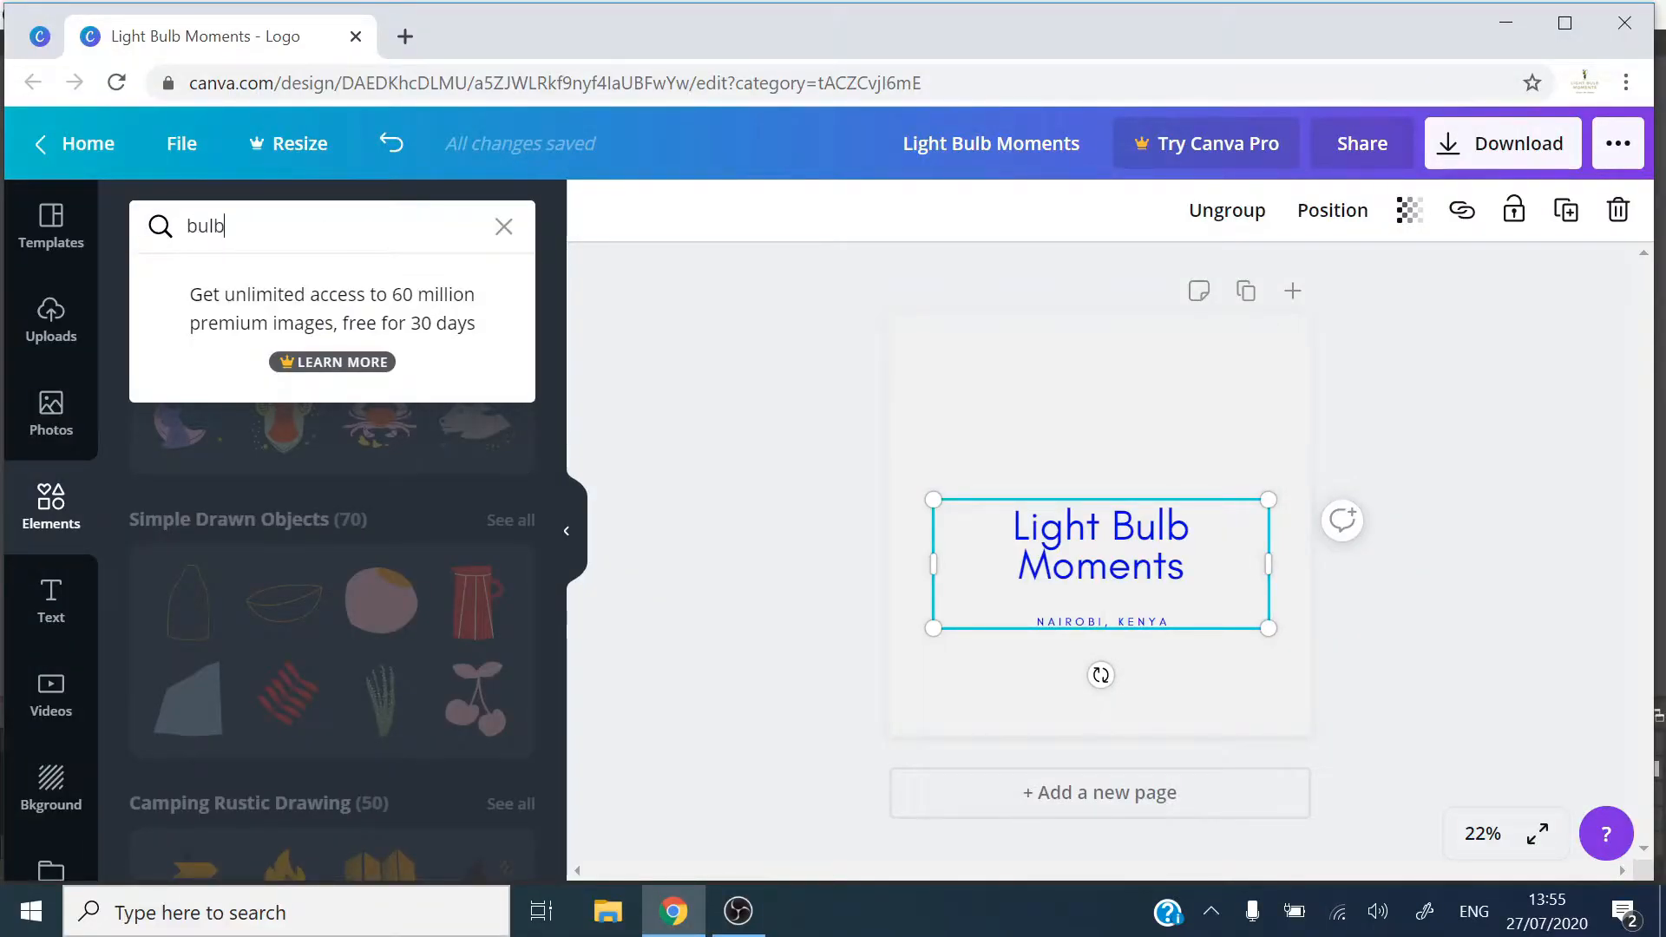
text(ulb)
key(Return)
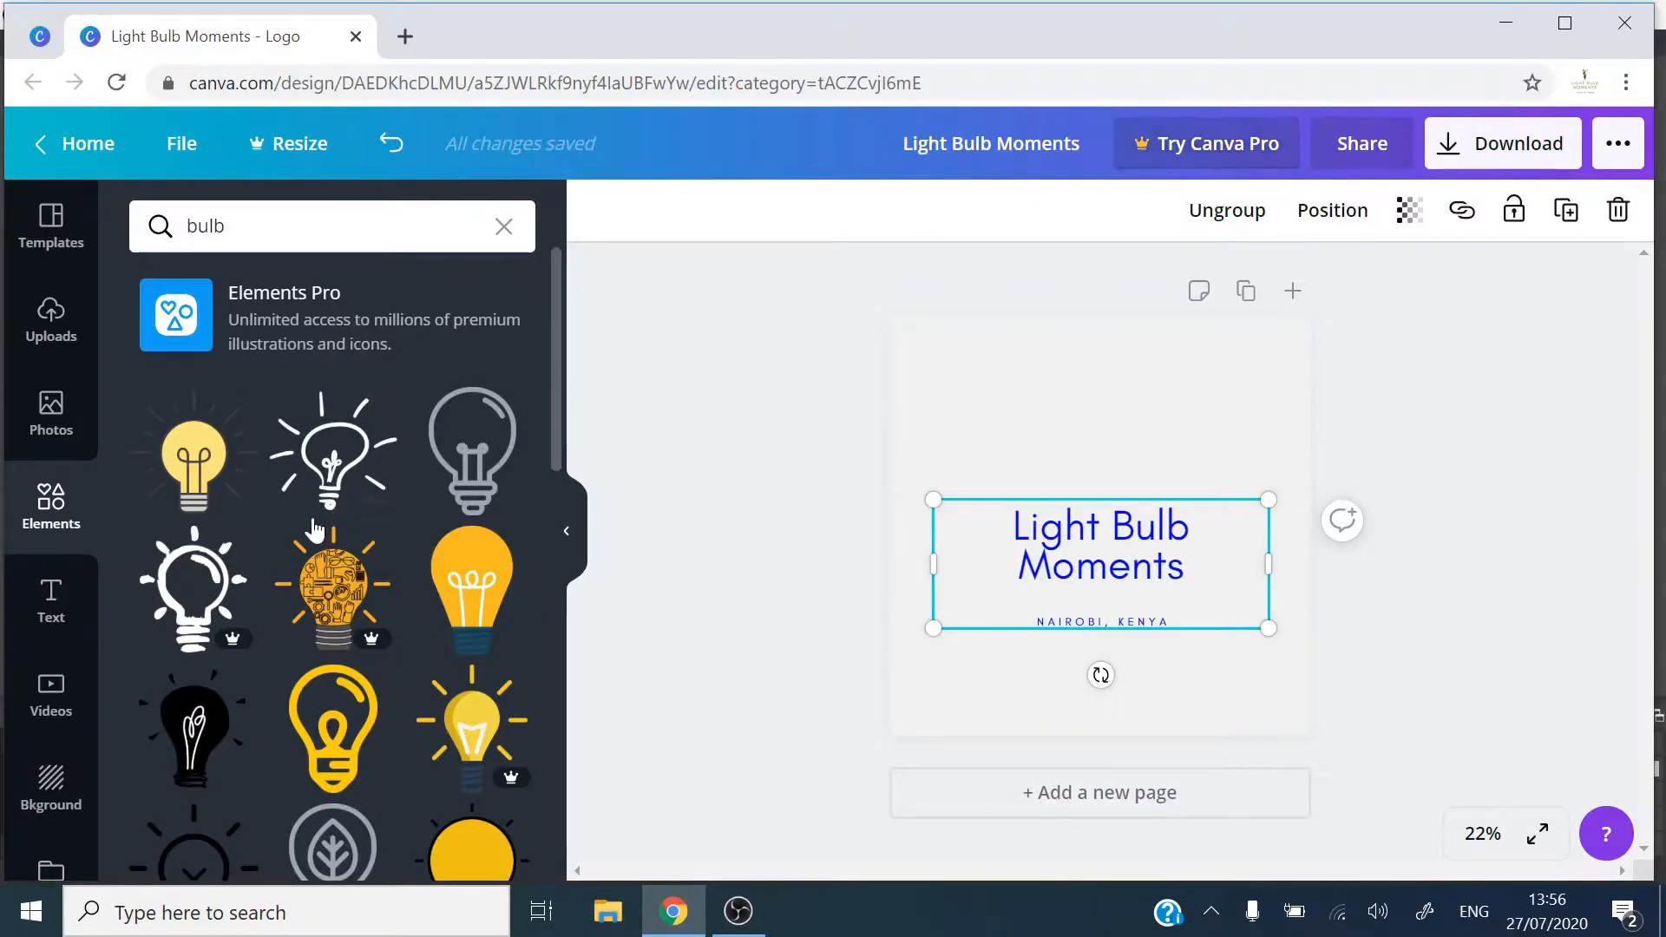
- Place the free yellow light bulb with rays from the search results above the heading and shrink it to fit
scroll(219, 559, down, 1)
scroll(218, 558, down, 2)
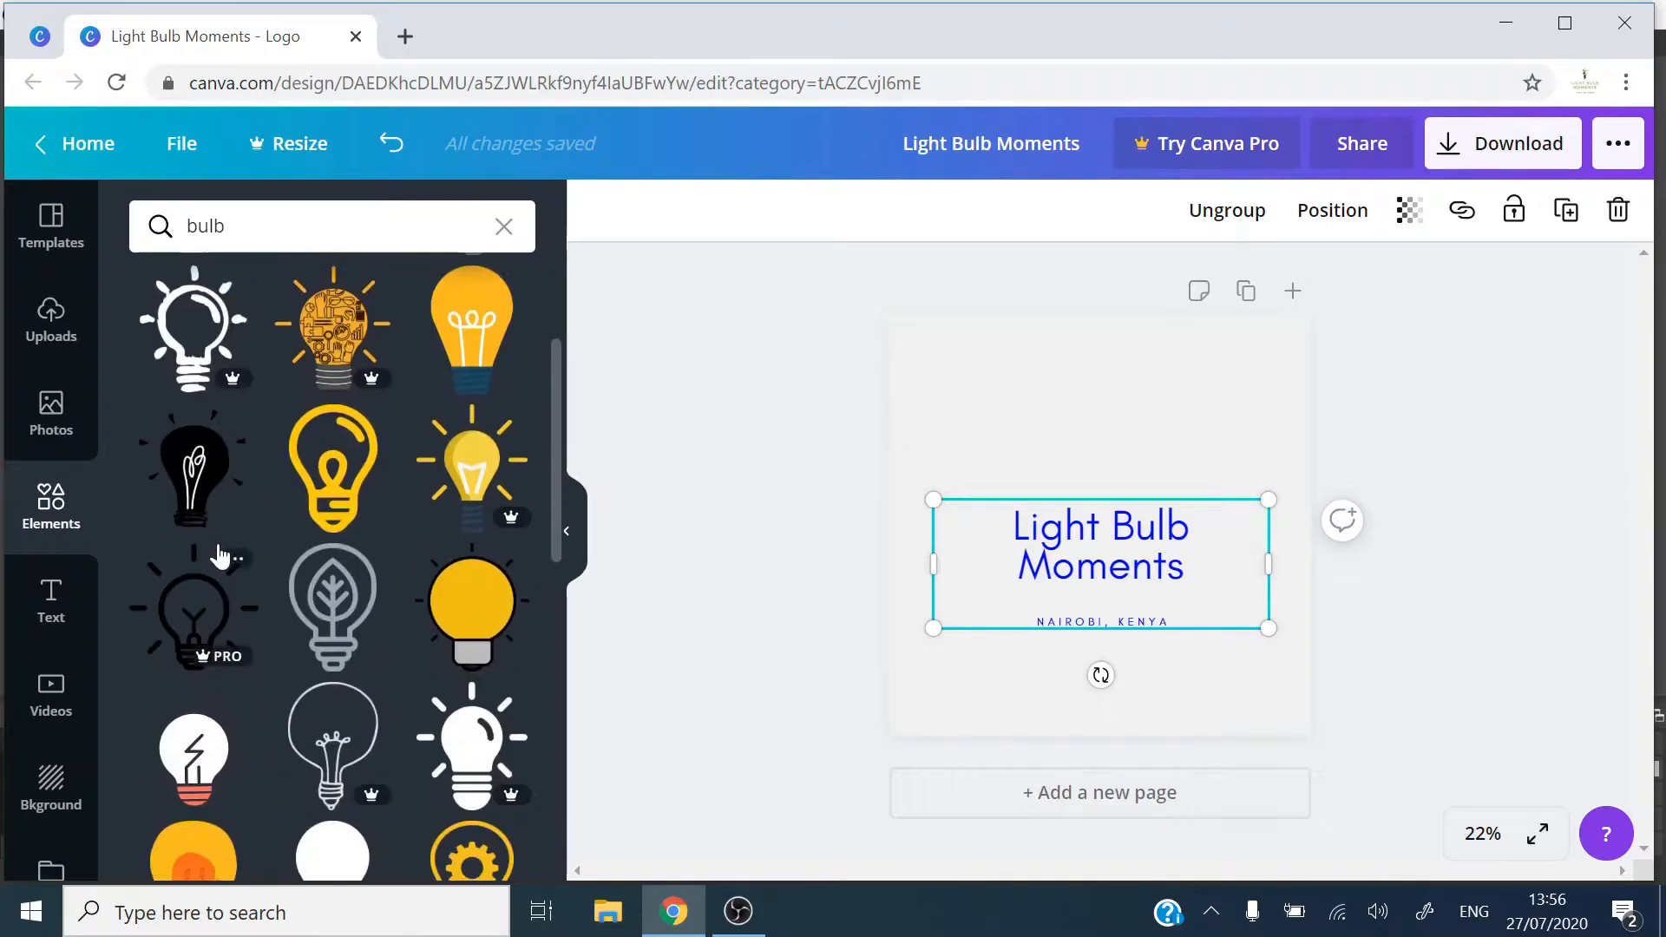
scroll(217, 530, up, 4)
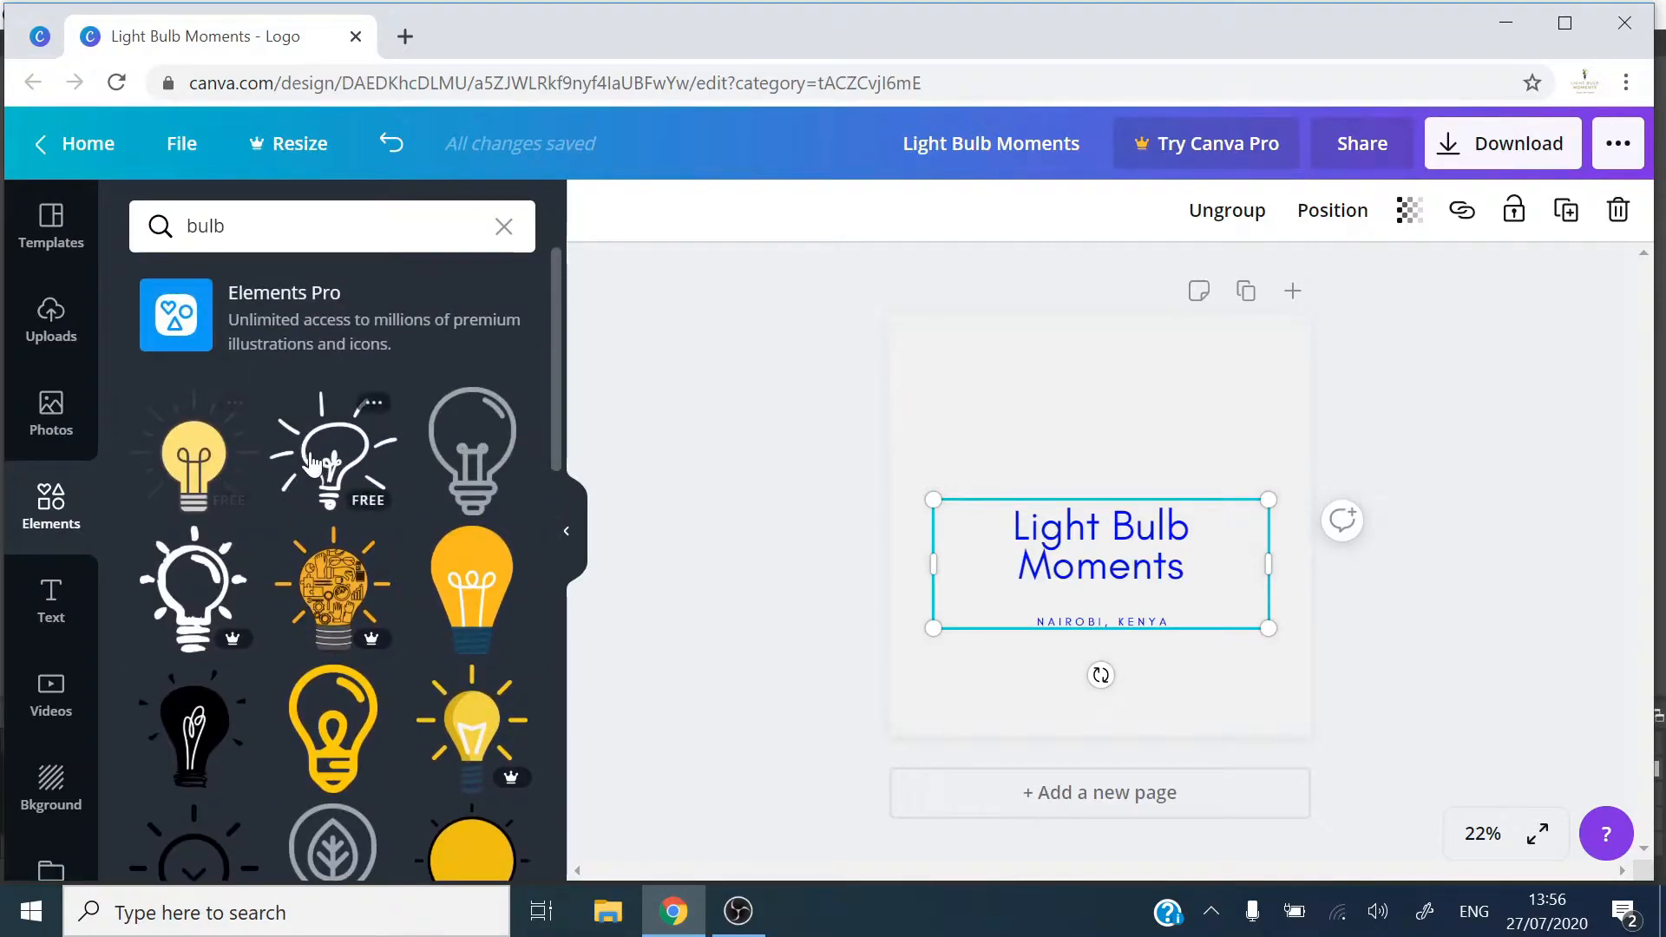
drag(193, 470, 1109, 373)
drag(1022, 341, 1072, 410)
- Enlarge the heading and location text group to the page's full width and slightly enlarge the light bulb above it
click(1089, 566)
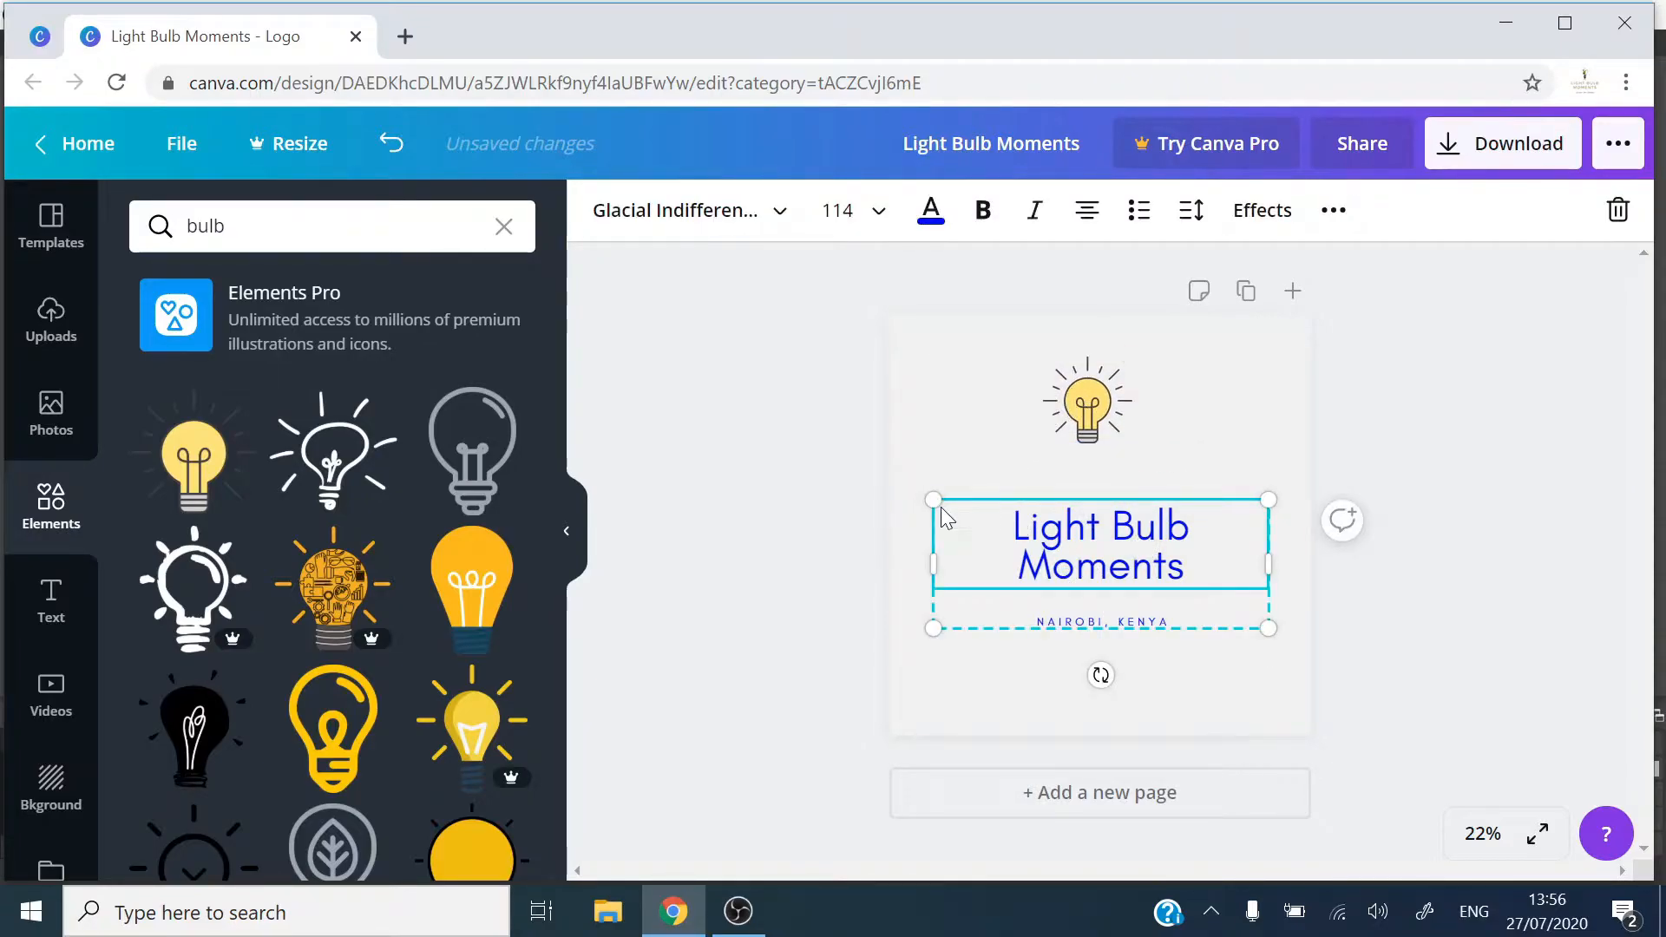
drag(933, 500, 894, 456)
drag(1268, 482, 1312, 469)
click(1077, 403)
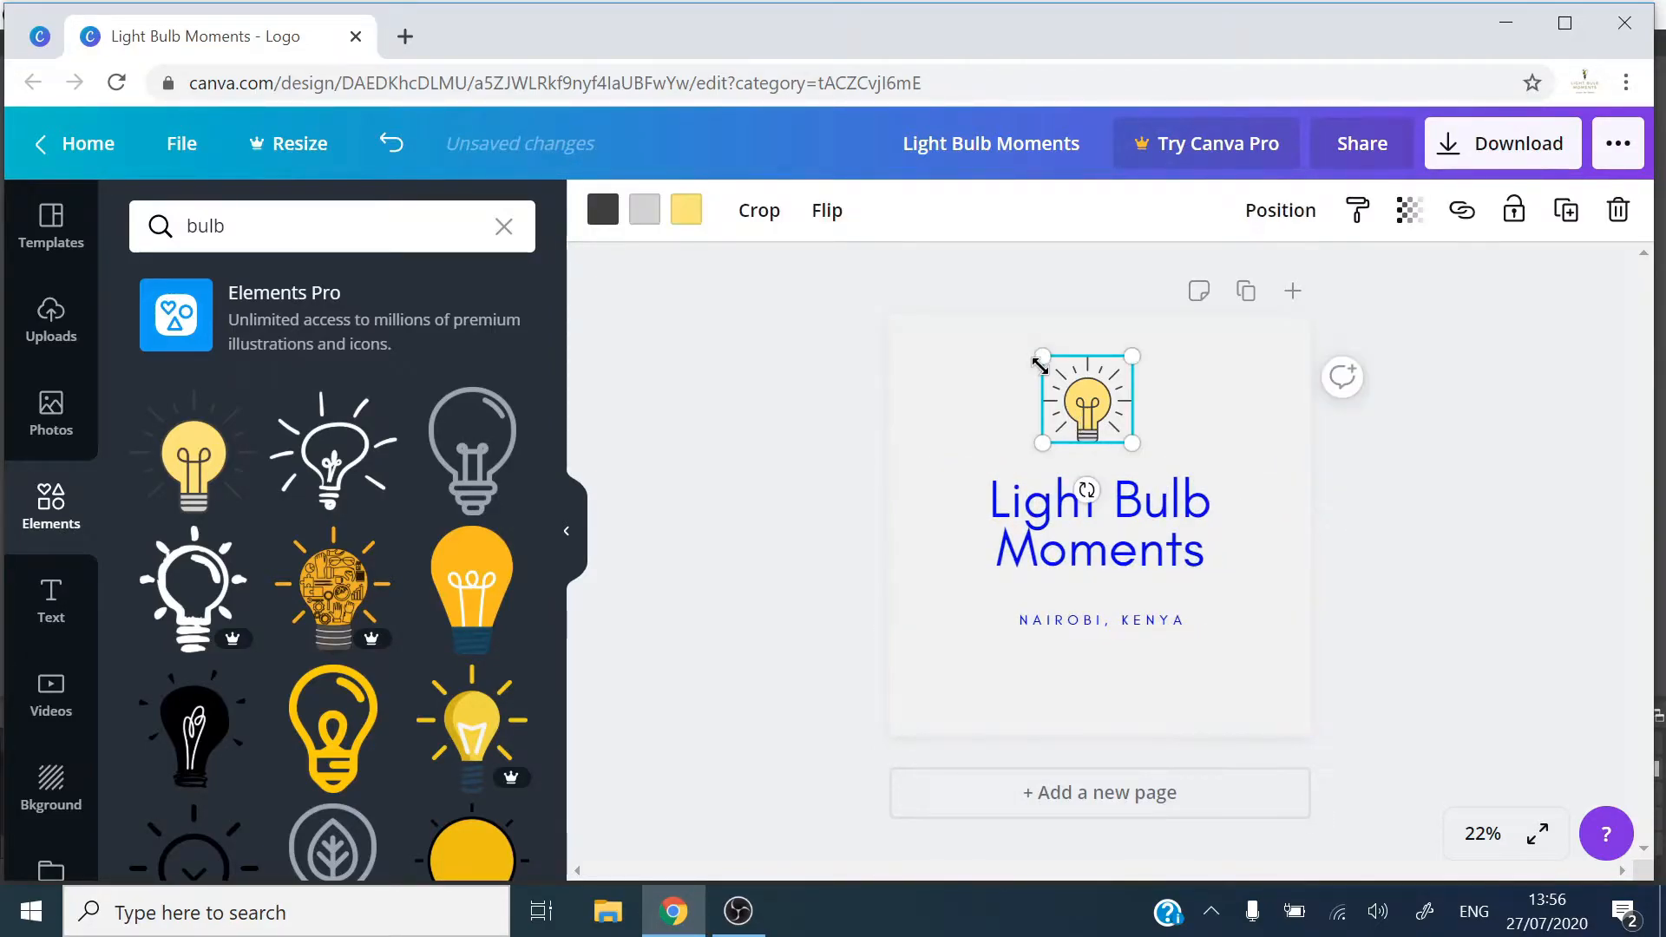
mouse_move(1037, 360)
mouse_down()
mouse_move(993, 356)
mouse_move(1019, 334)
mouse_up()
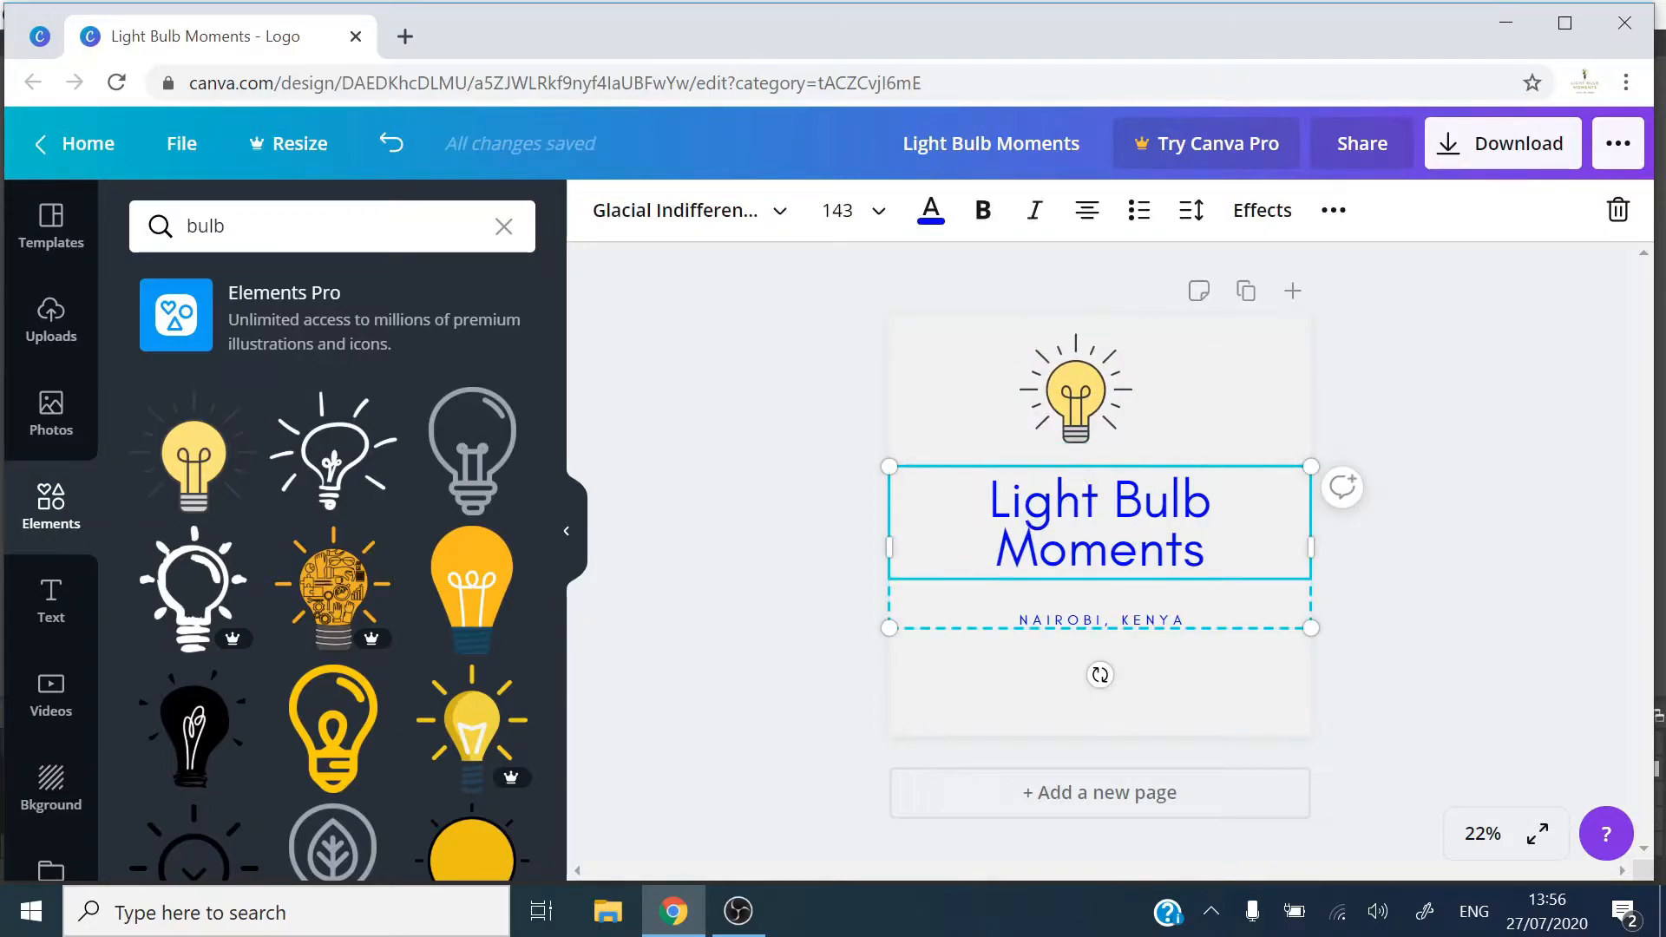
- Recolour the whole "Light Bulb Moments" heading dark green from the default colours
double_click(1030, 521)
drag(988, 504, 1232, 564)
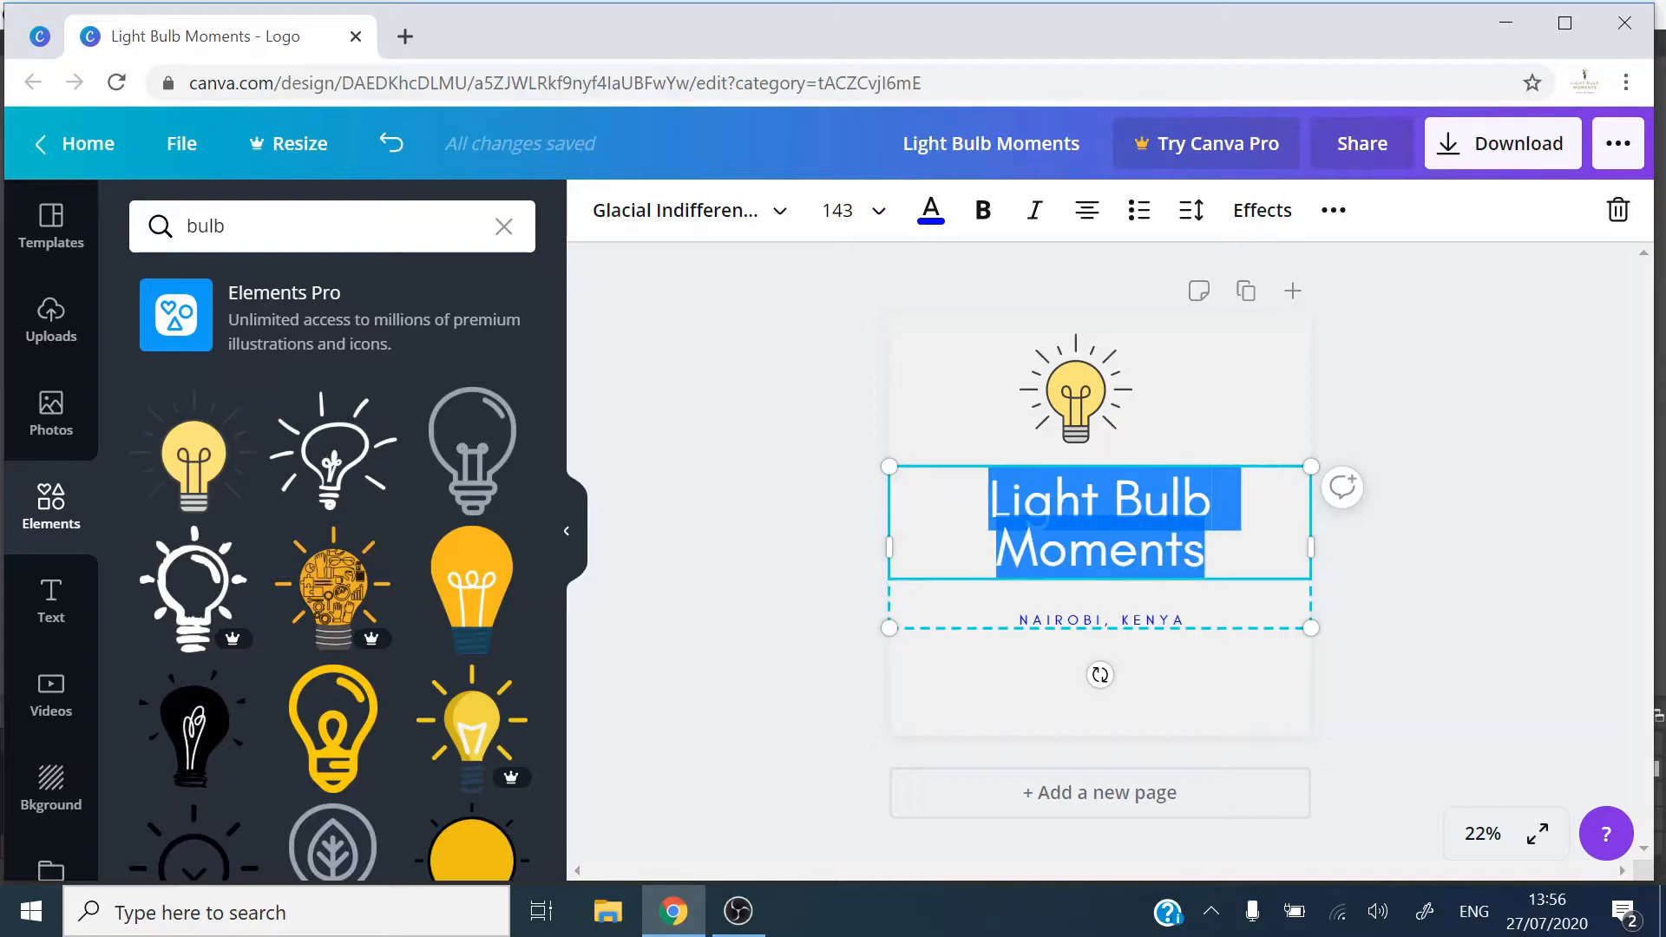
click(930, 210)
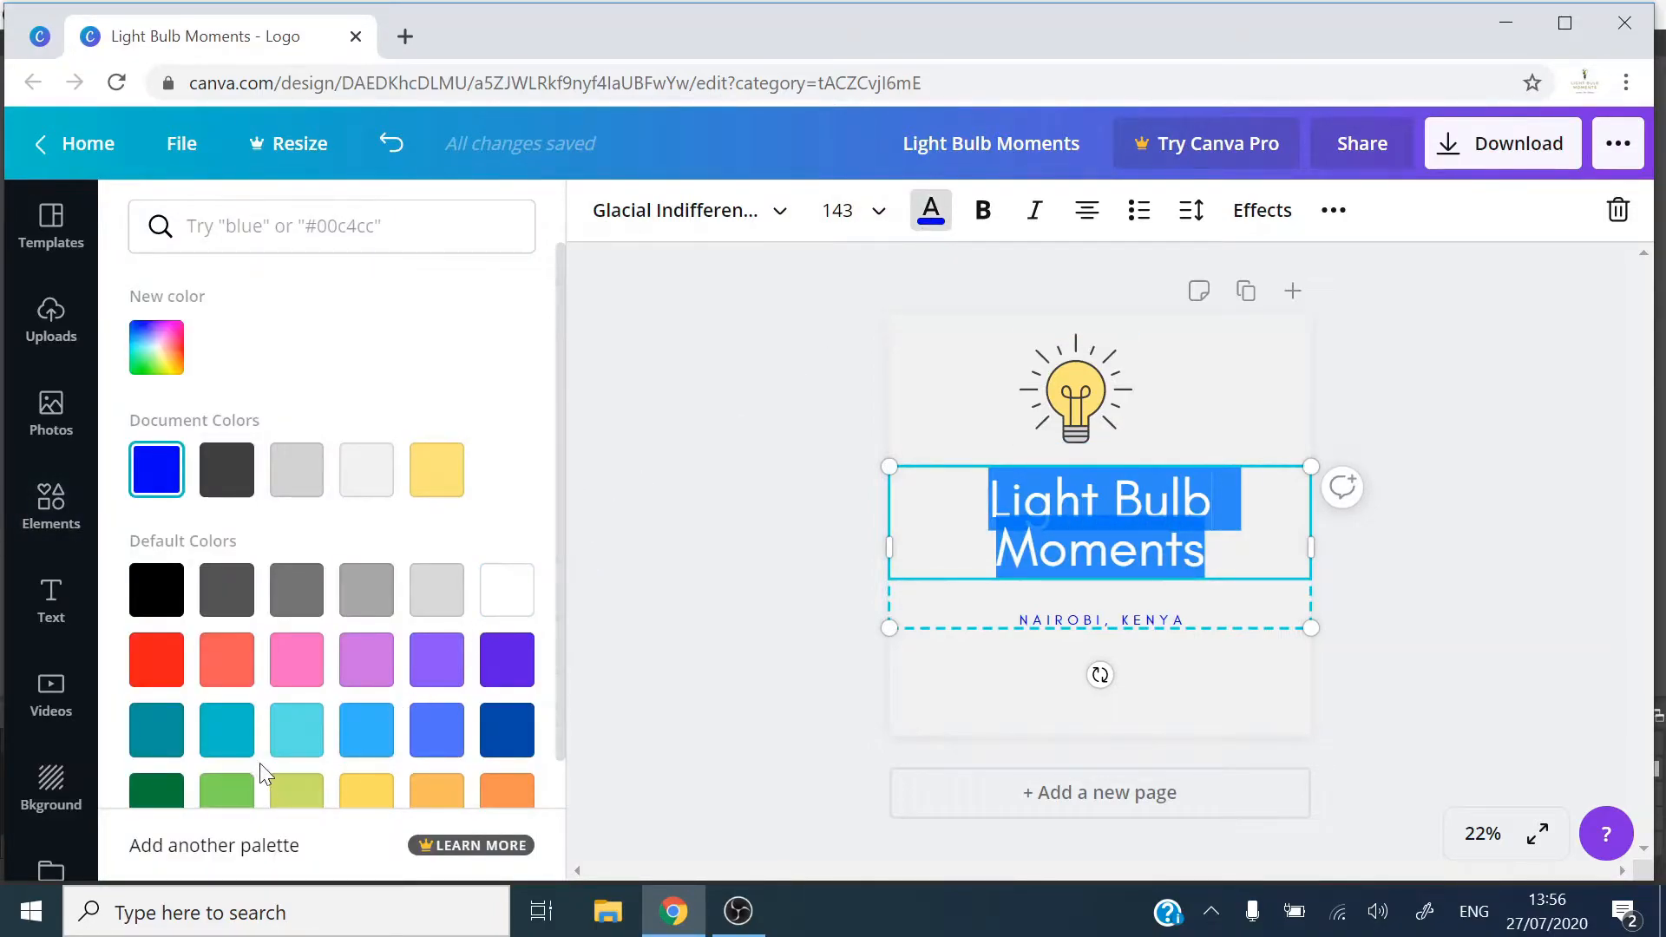
click(231, 803)
click(178, 790)
key(Escape)
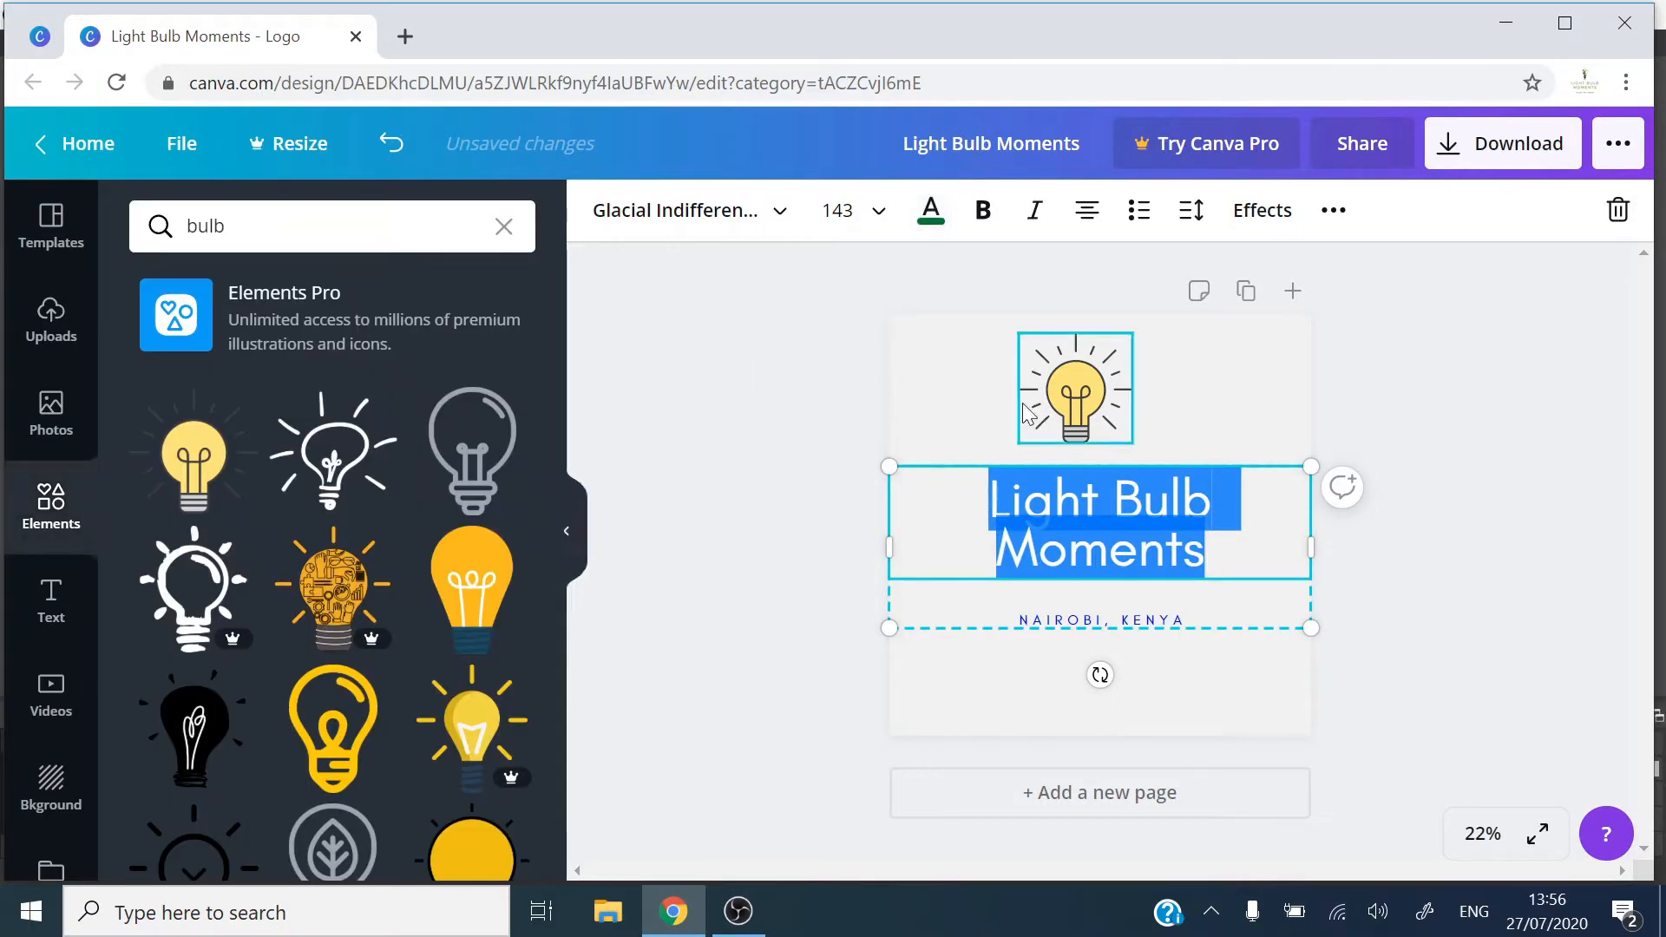
click(1243, 573)
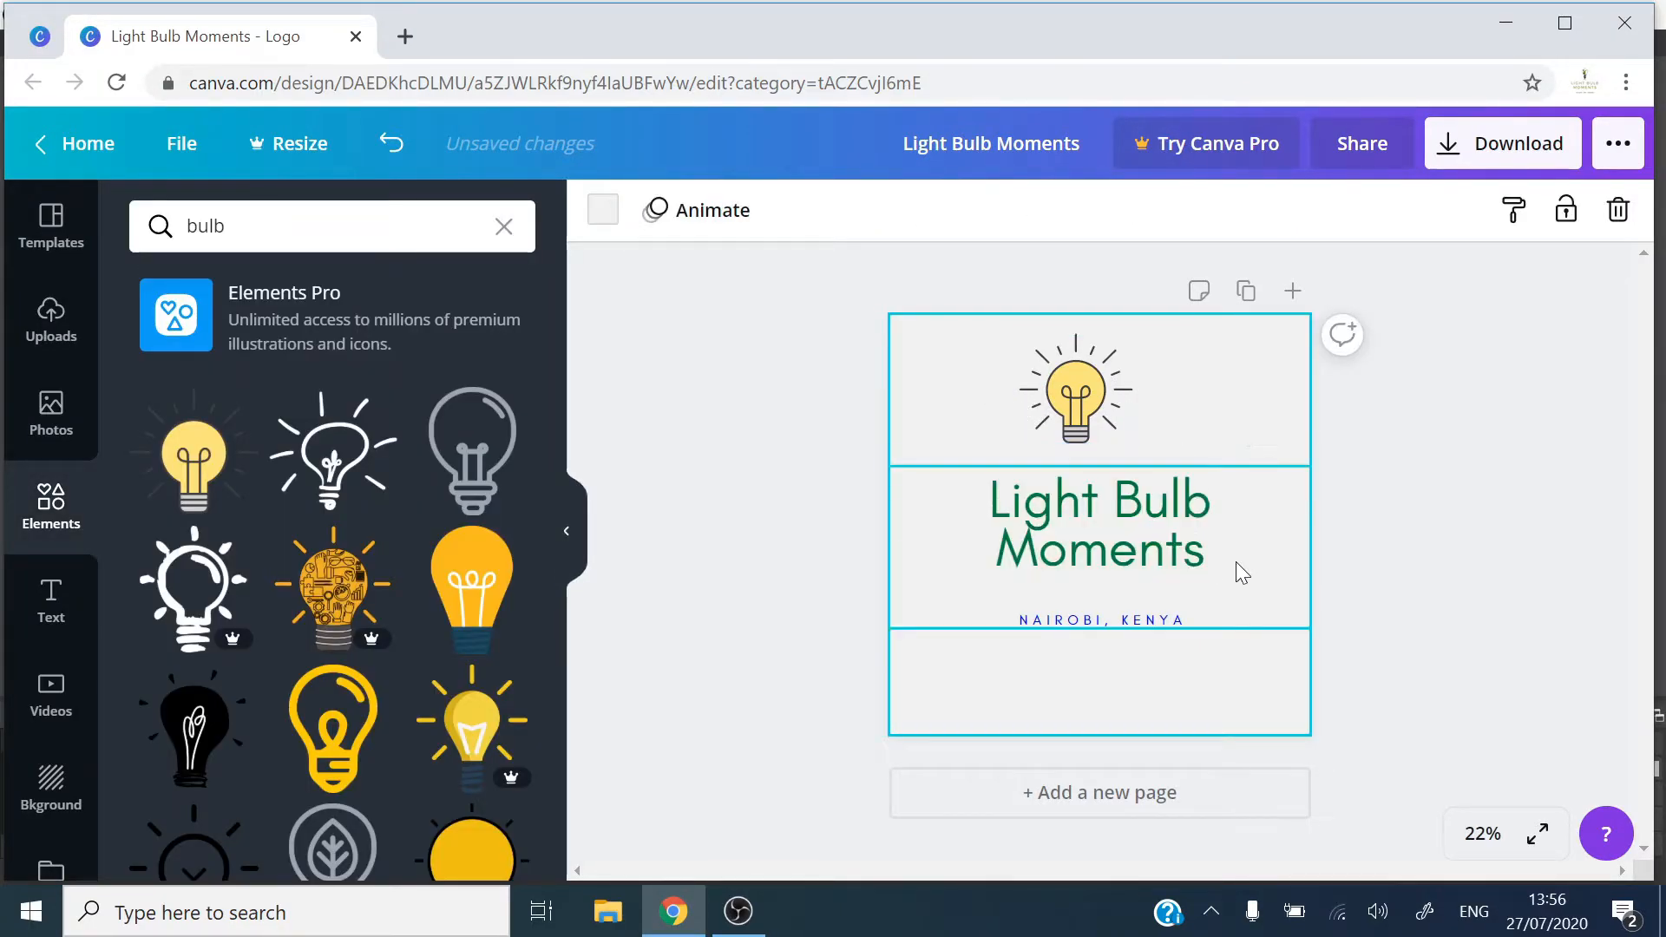
- Recolour the "NAIROBI, KENYA" line light green from the default colours
click(1120, 641)
double_click(1054, 620)
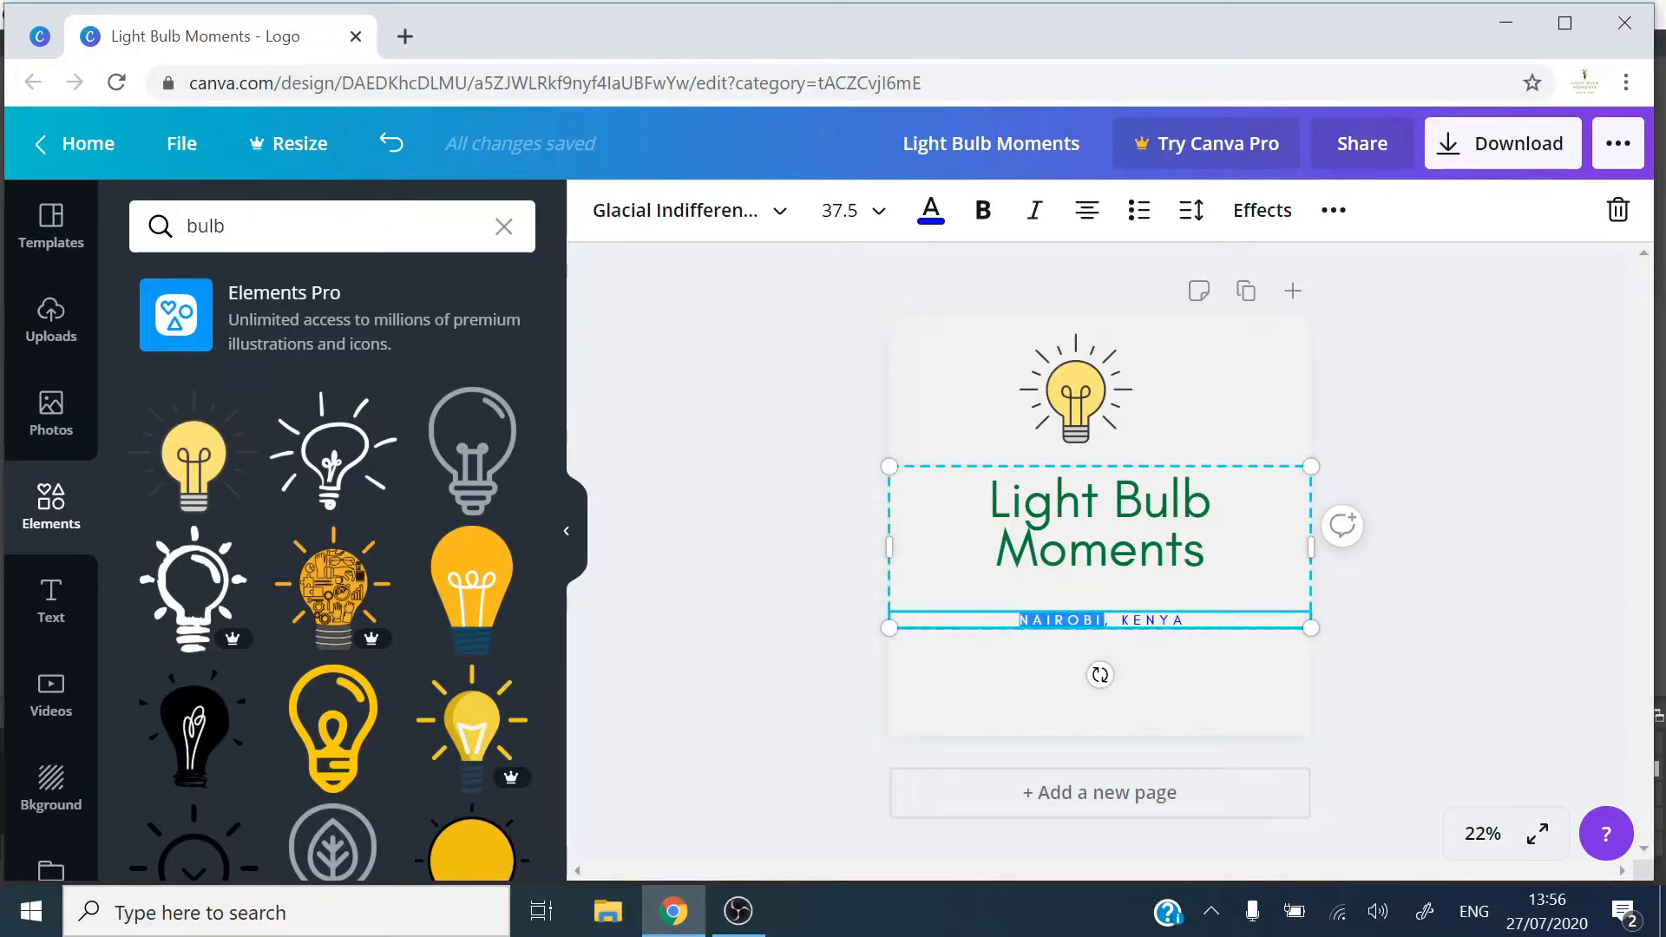
drag(1017, 620, 1201, 620)
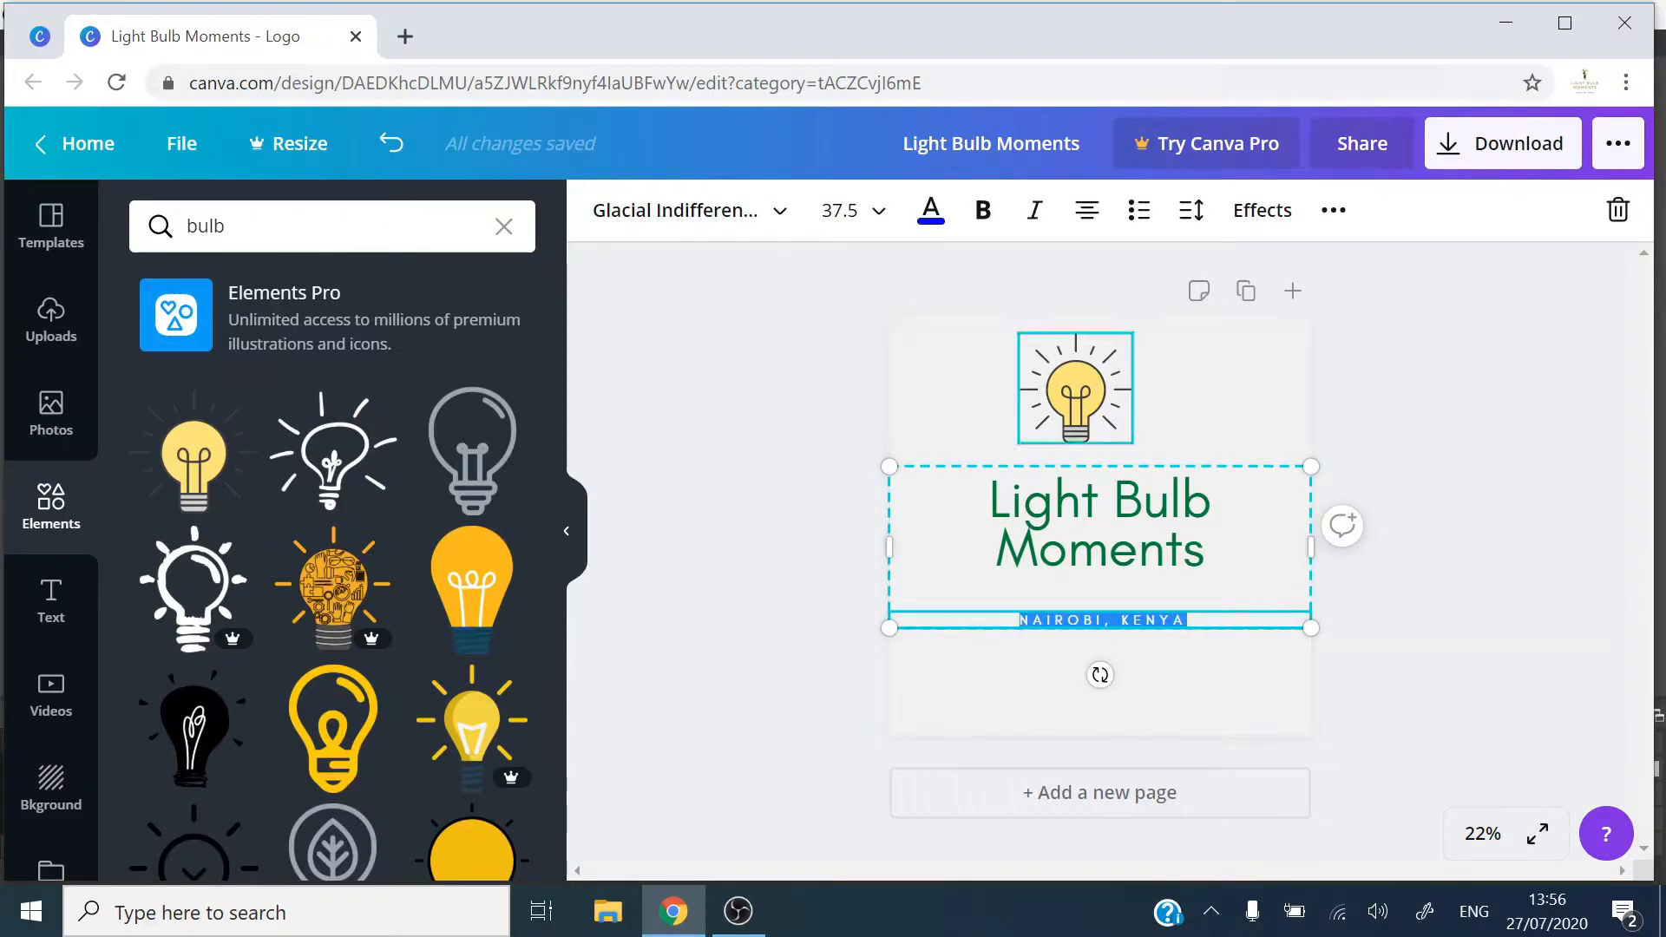
click(931, 210)
click(242, 795)
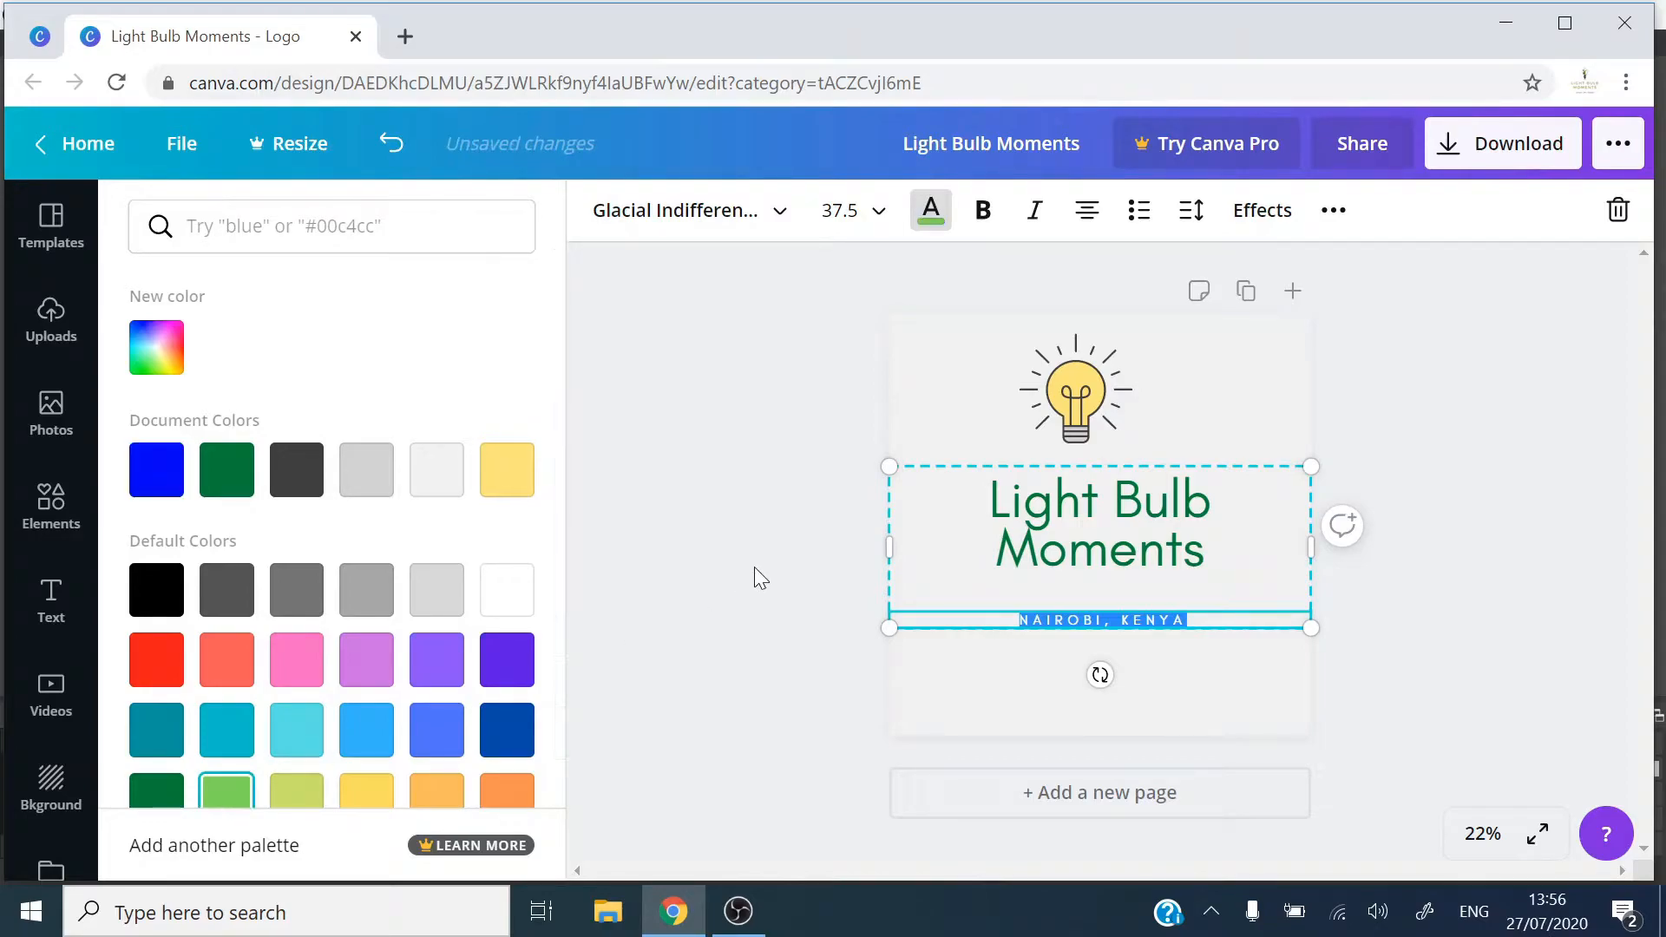
click(785, 558)
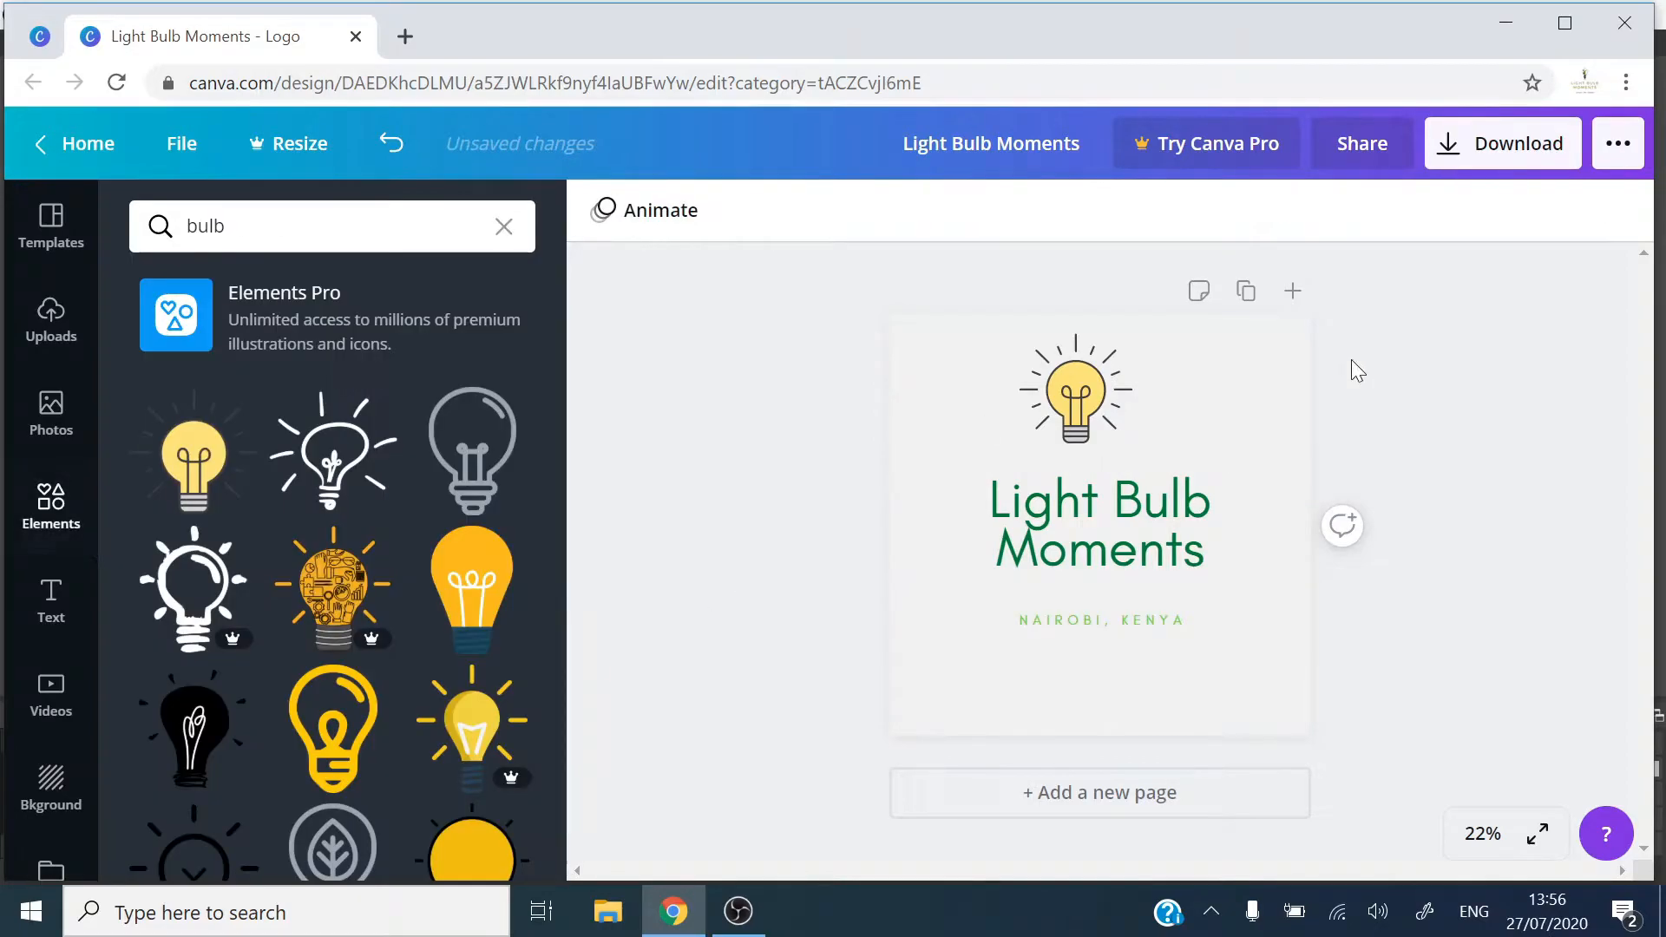
- Make the whole "NAIROBI, KENYA" line bold
click(1139, 614)
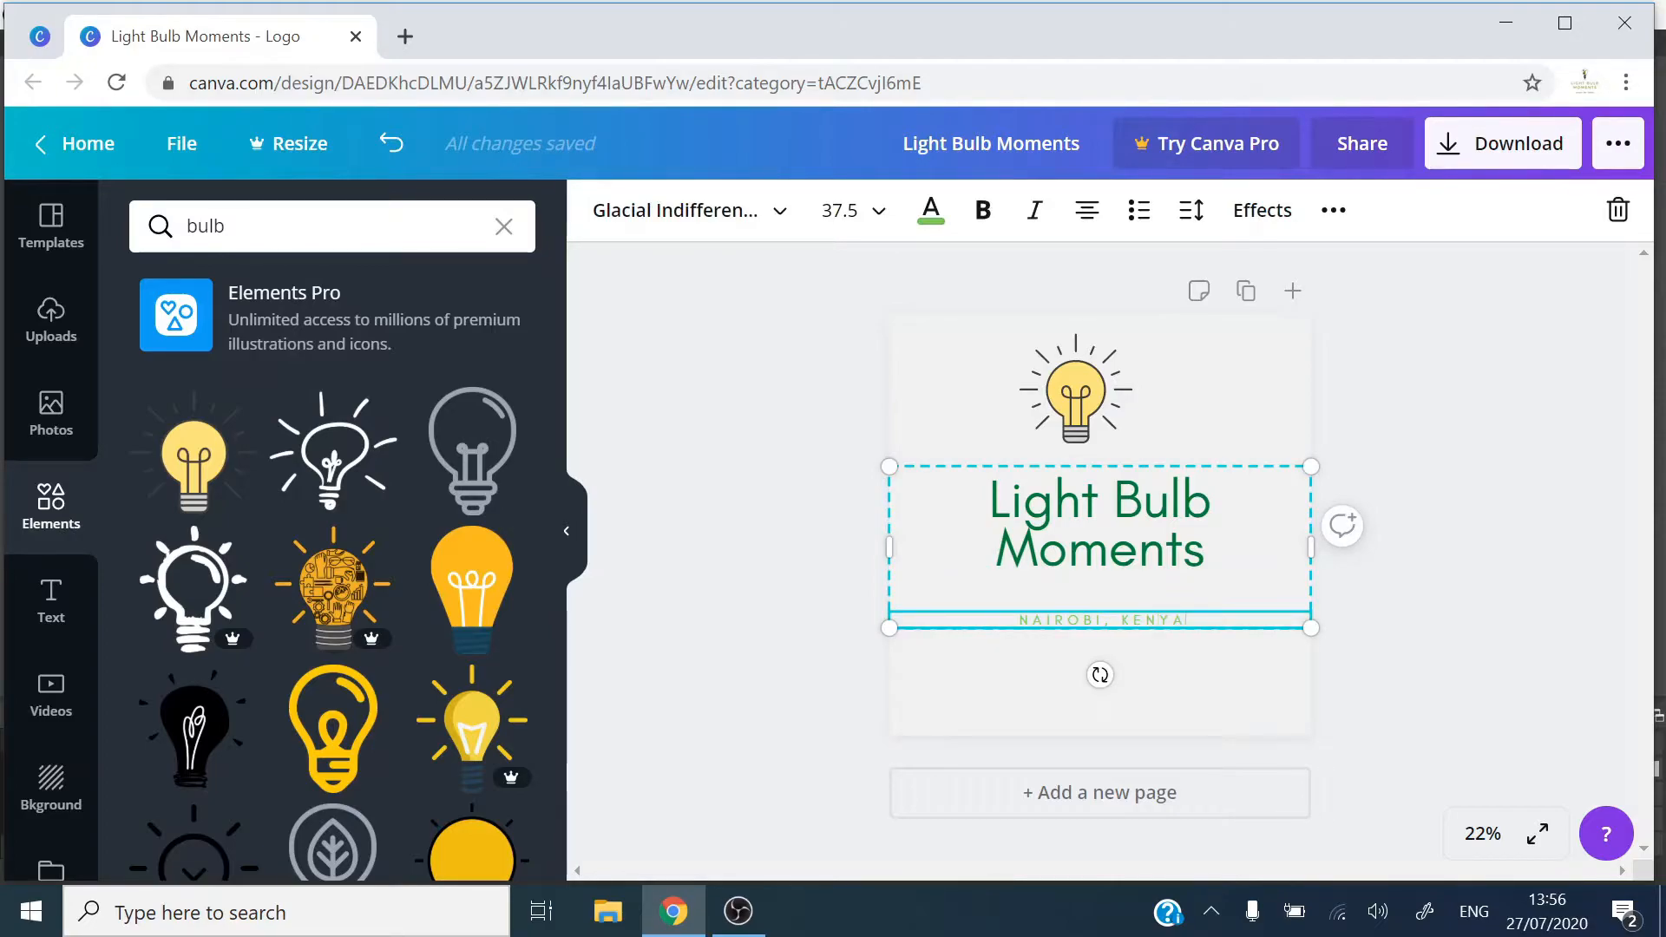
drag(1188, 620, 1017, 619)
click(982, 211)
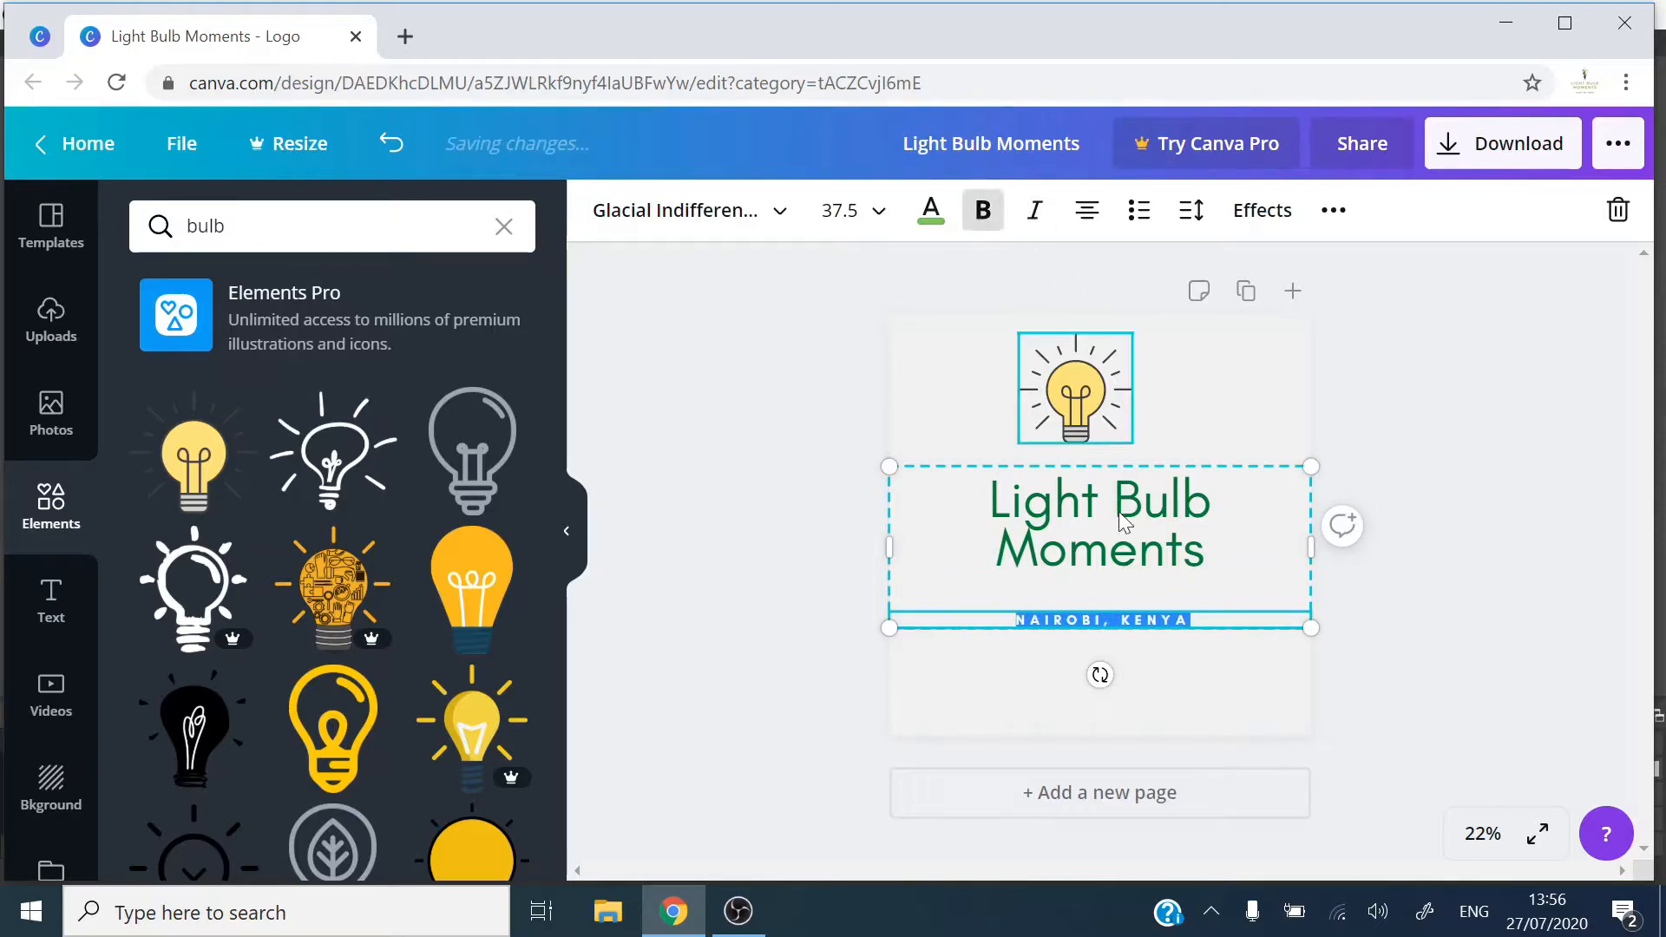
- Make both lines of the "Light Bulb Moments" heading bold
click(1116, 556)
double_click(1133, 550)
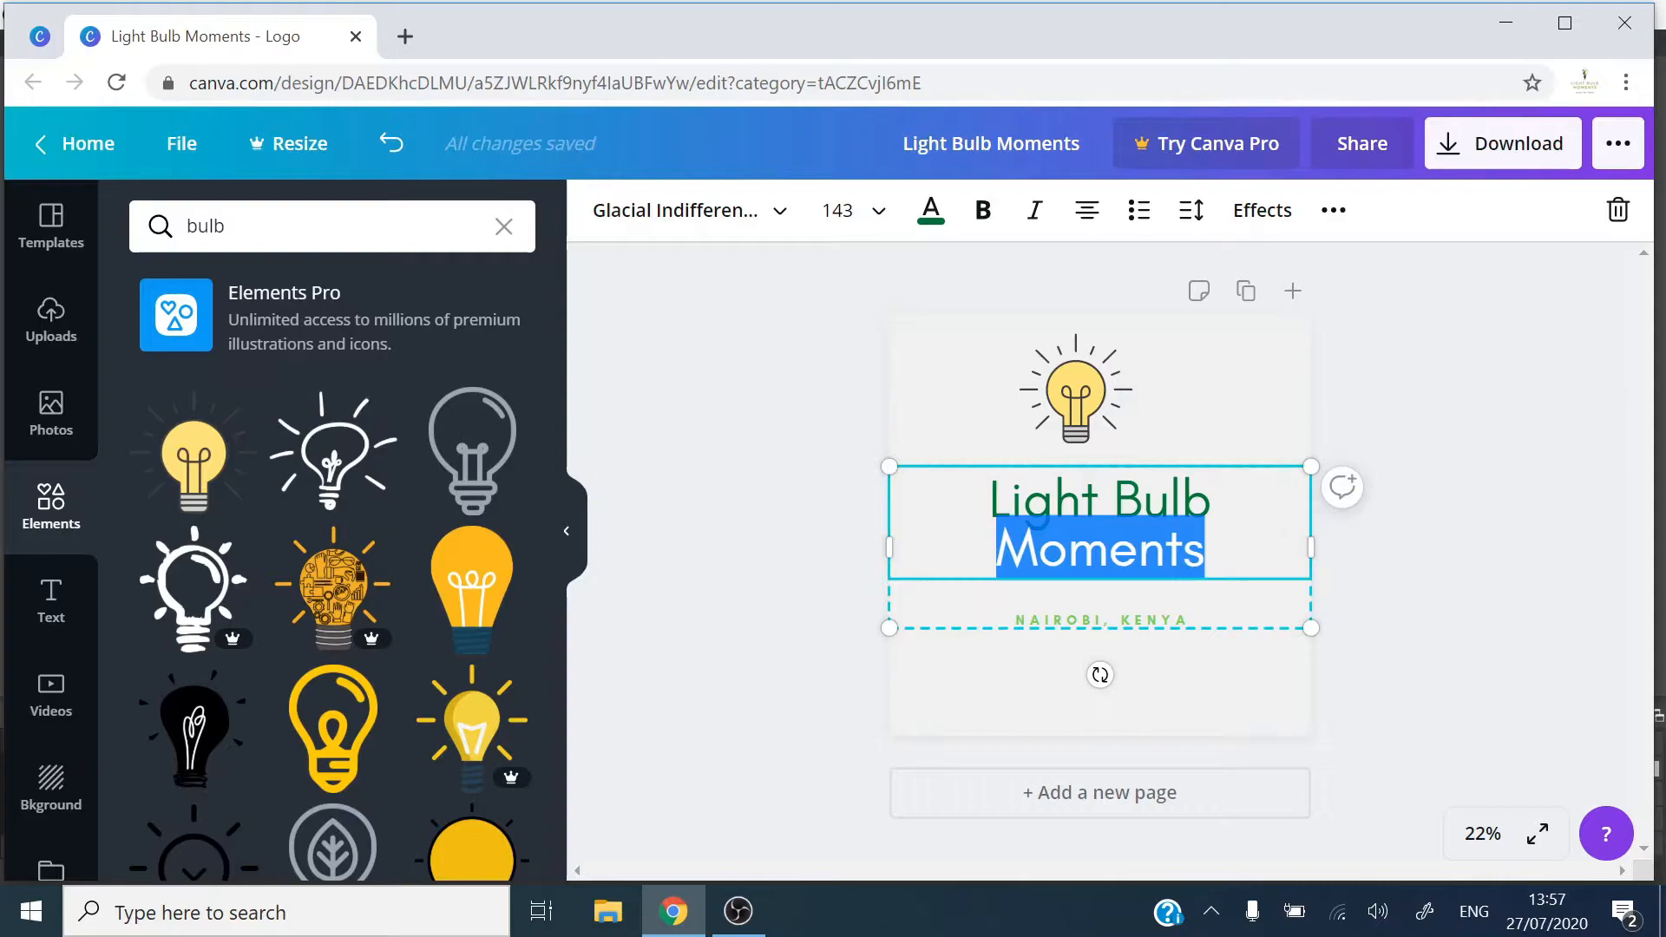
click(1053, 501)
drag(990, 501, 1206, 555)
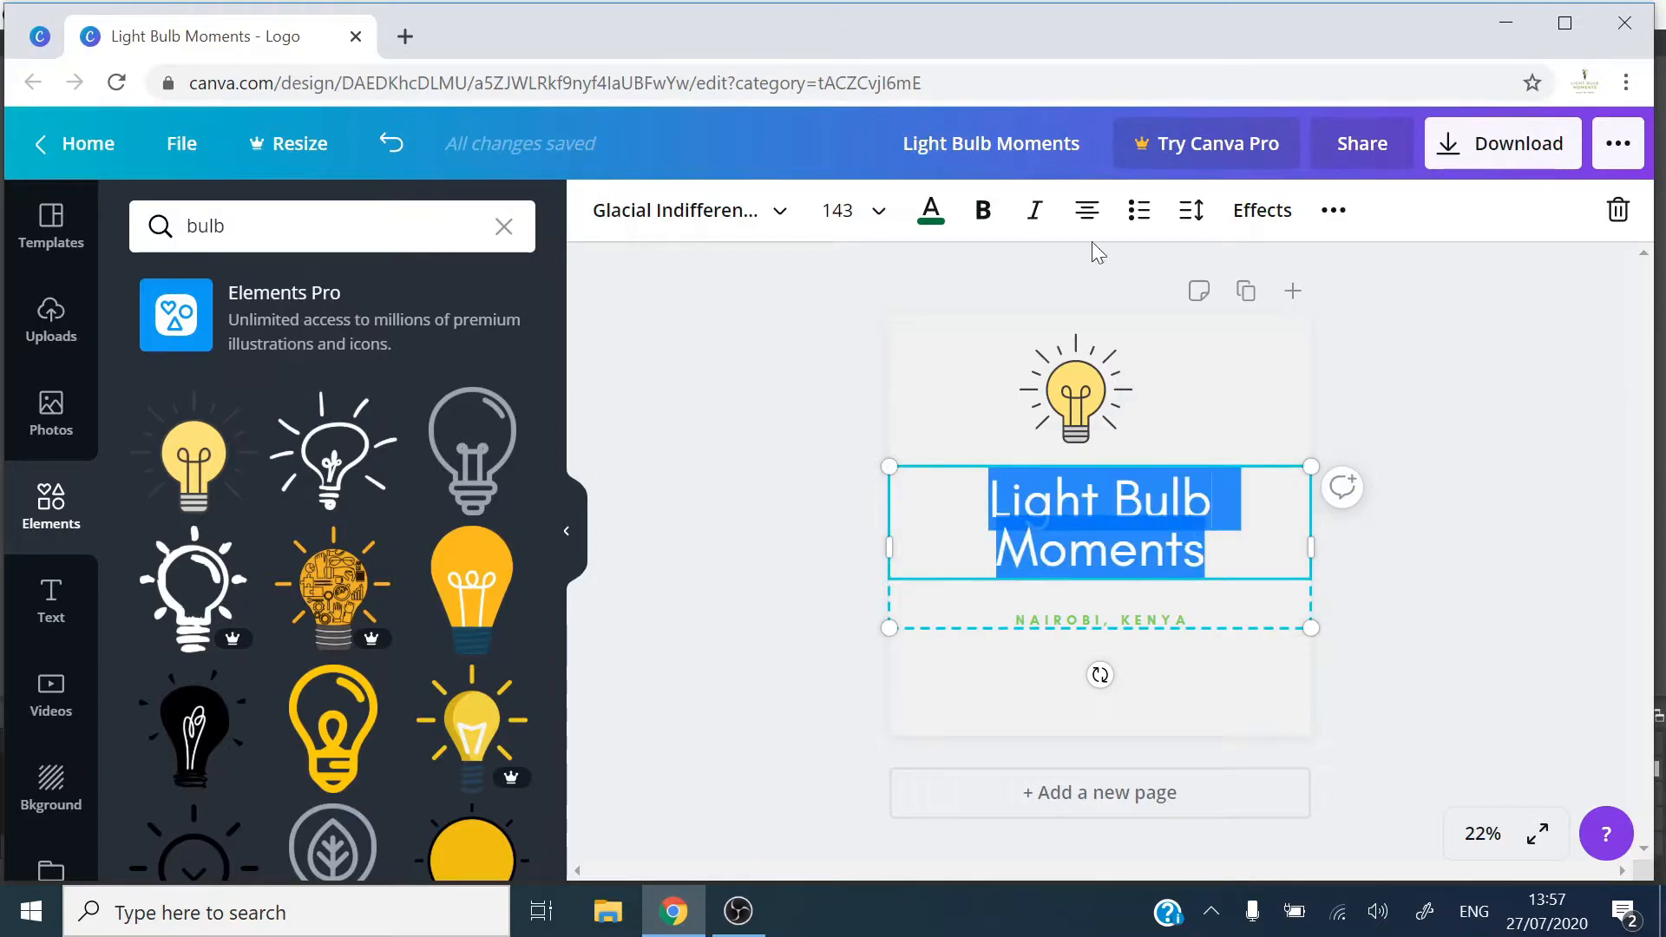
click(982, 215)
click(1378, 673)
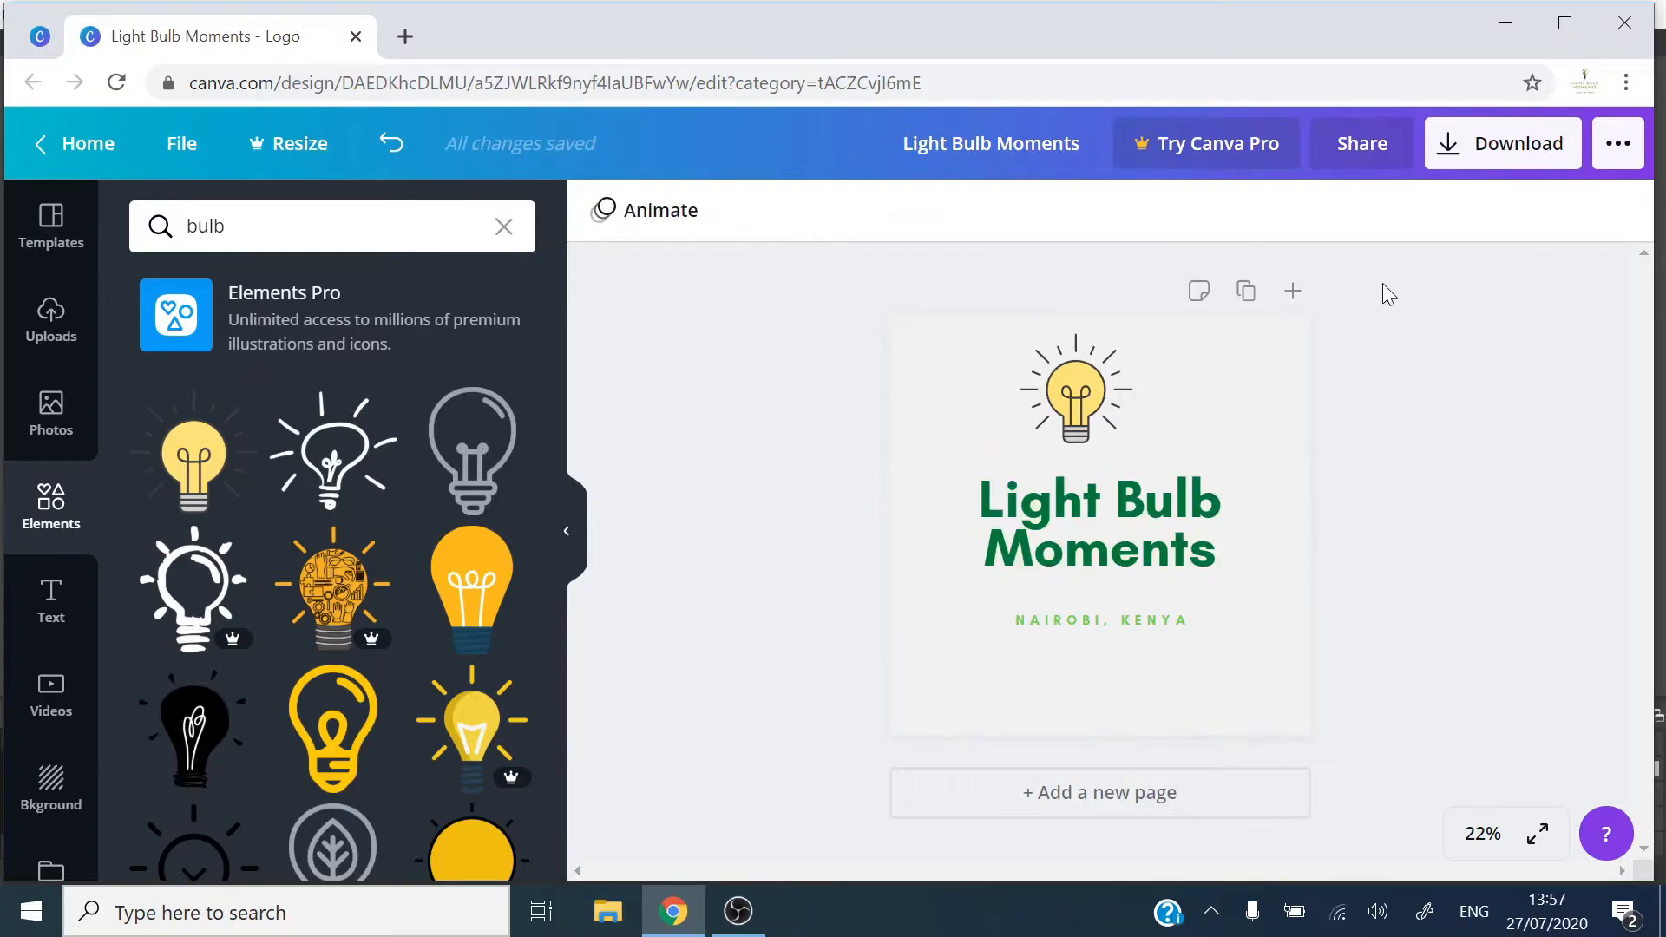
- Change the "NAIROBI, KENYA" line to the same dark green as the heading
click(1111, 620)
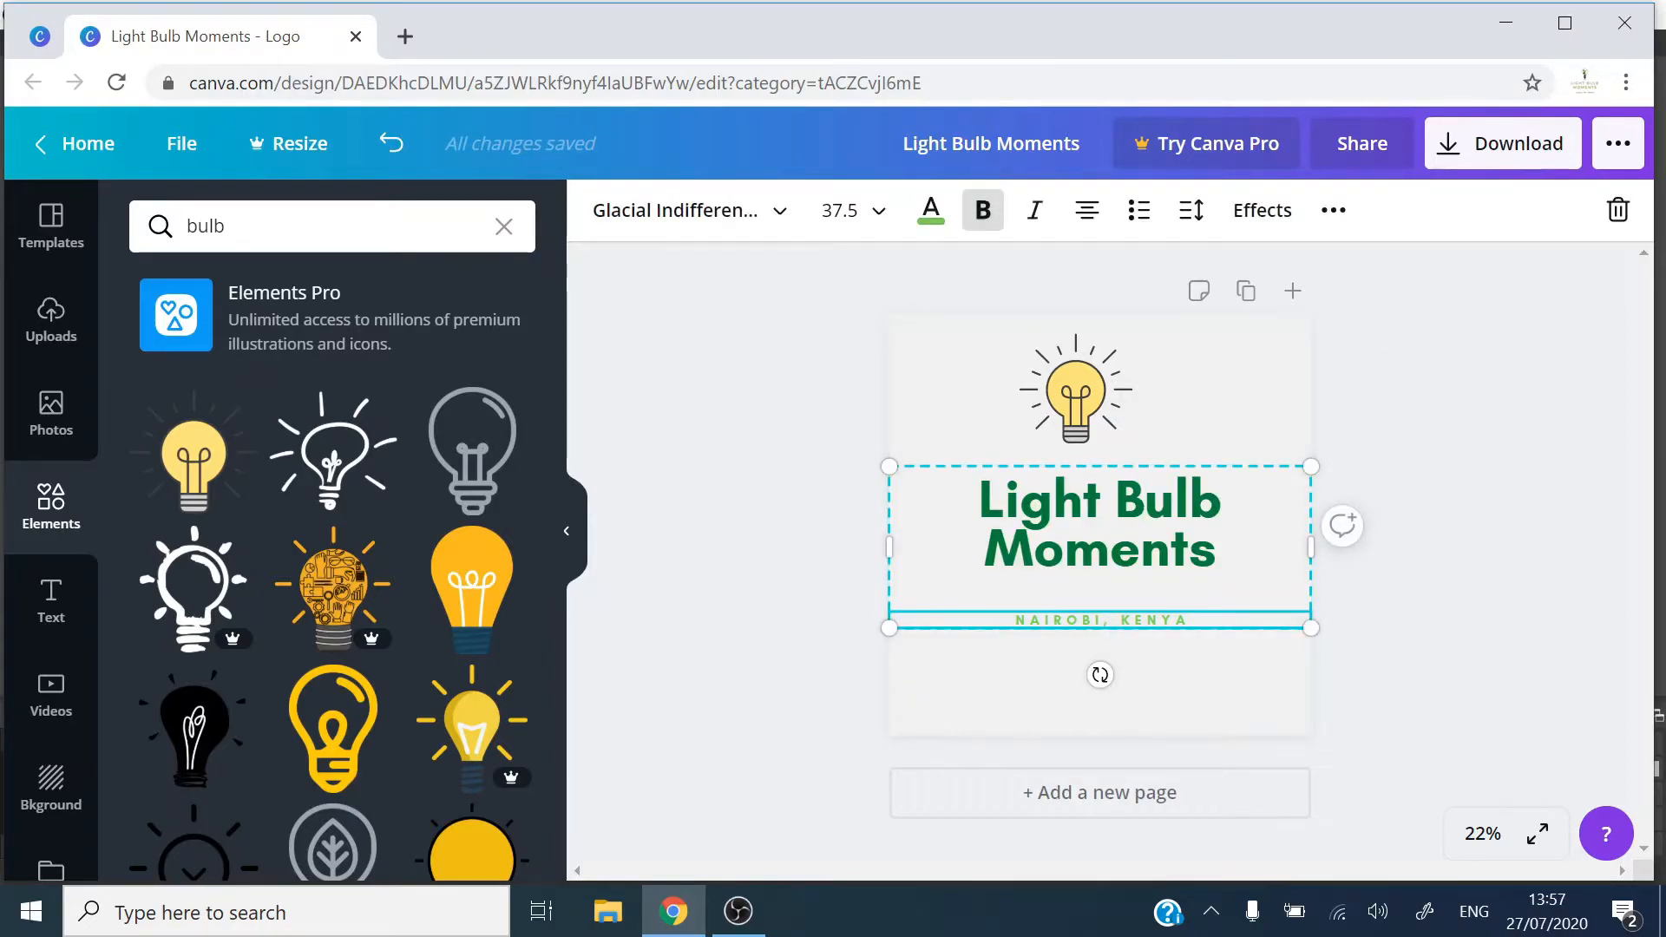
drag(1016, 619, 1198, 619)
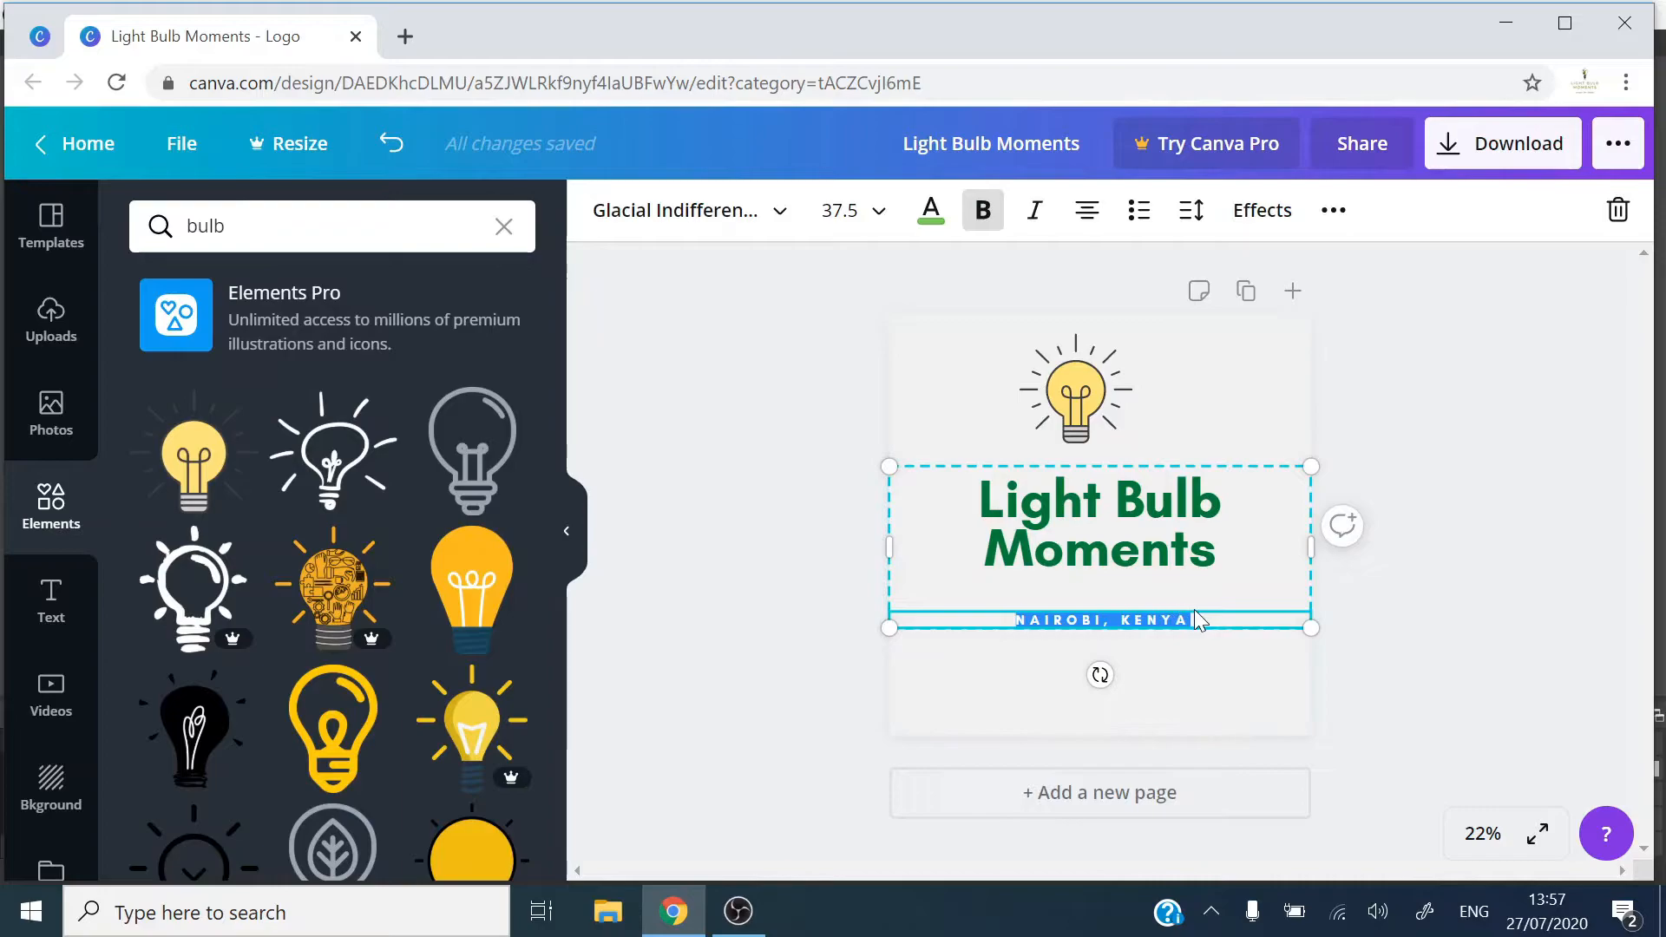
click(931, 212)
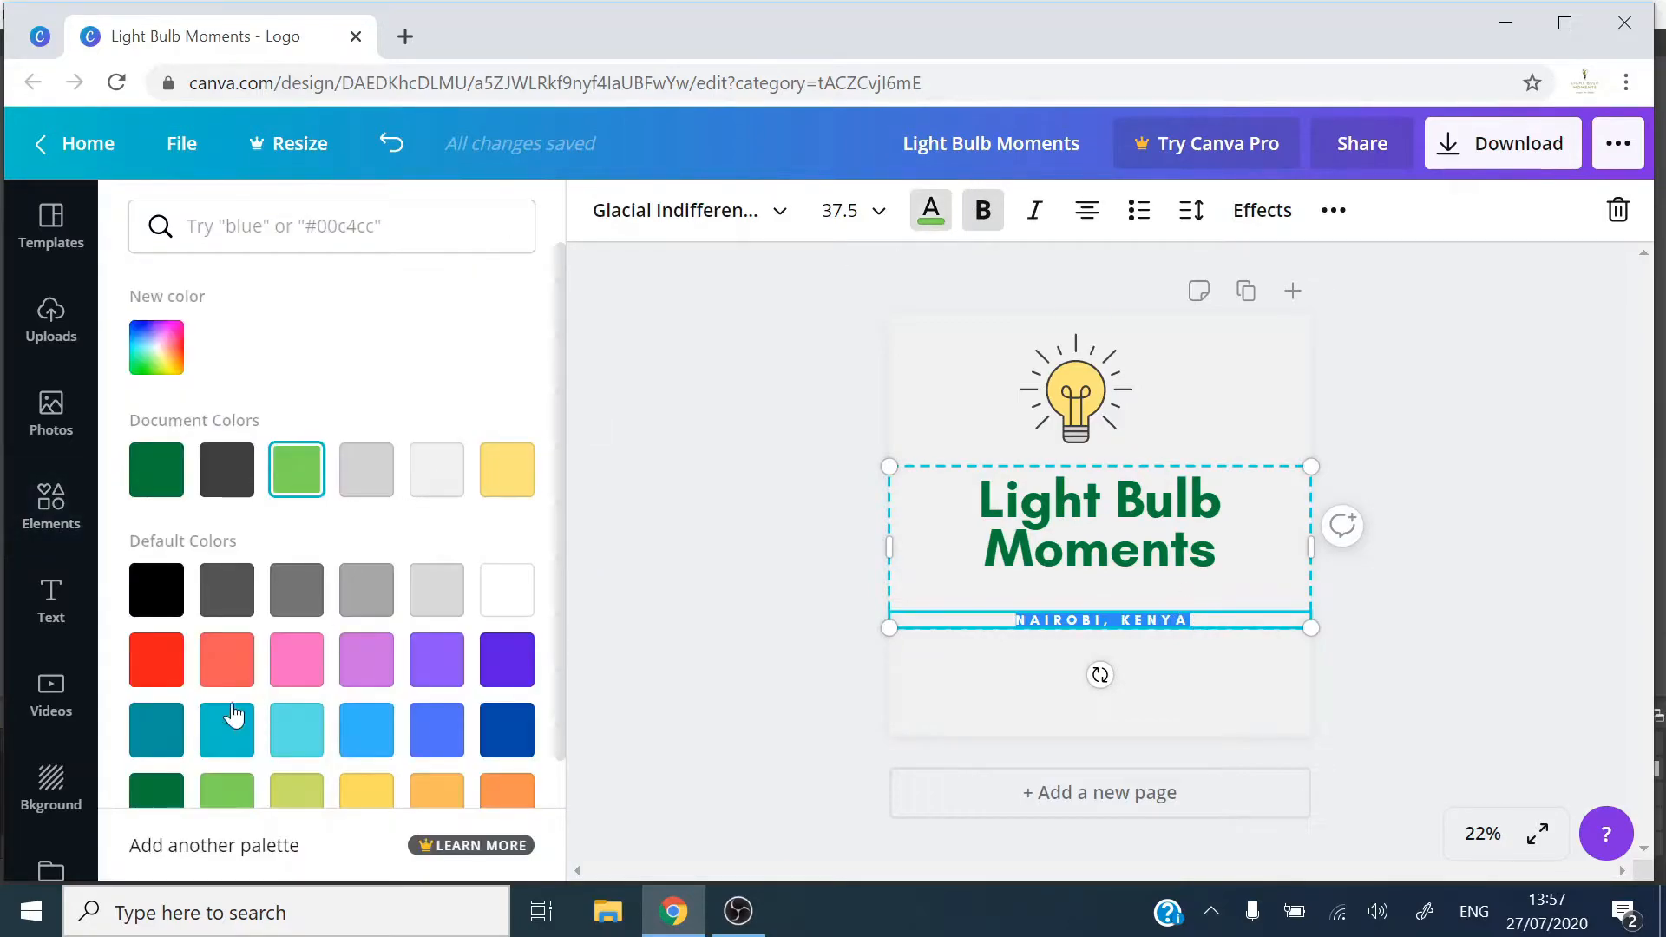
click(144, 792)
click(753, 477)
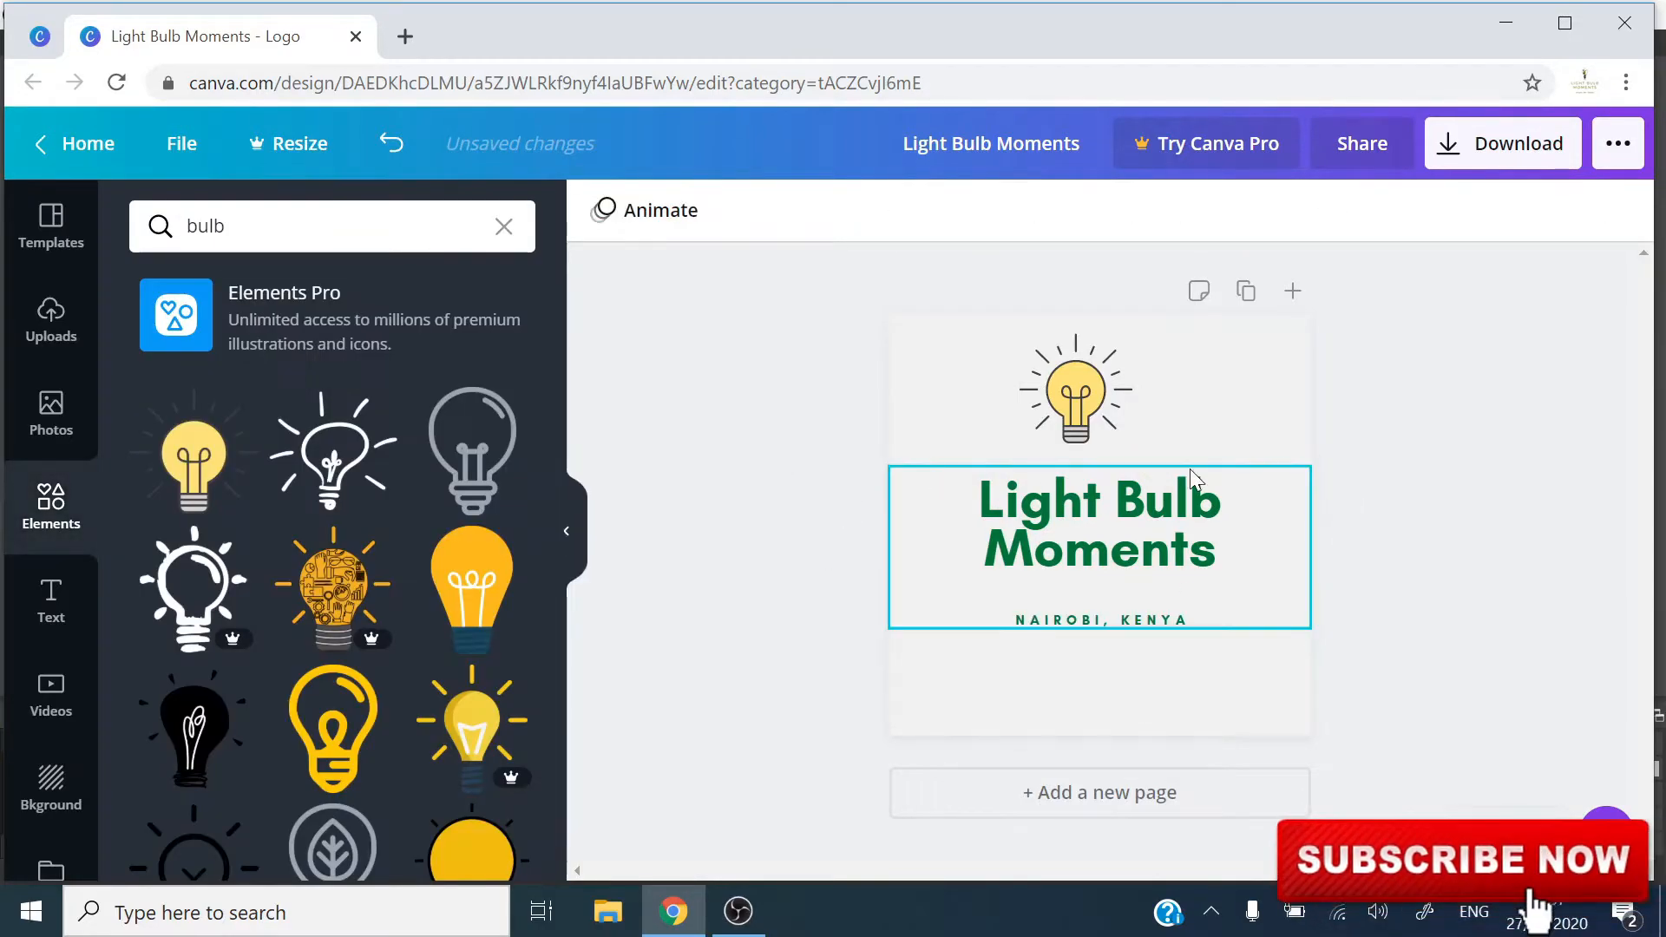
- Centre the light bulb horizontally on the page above the heading
click(1087, 386)
drag(1086, 386, 1112, 382)
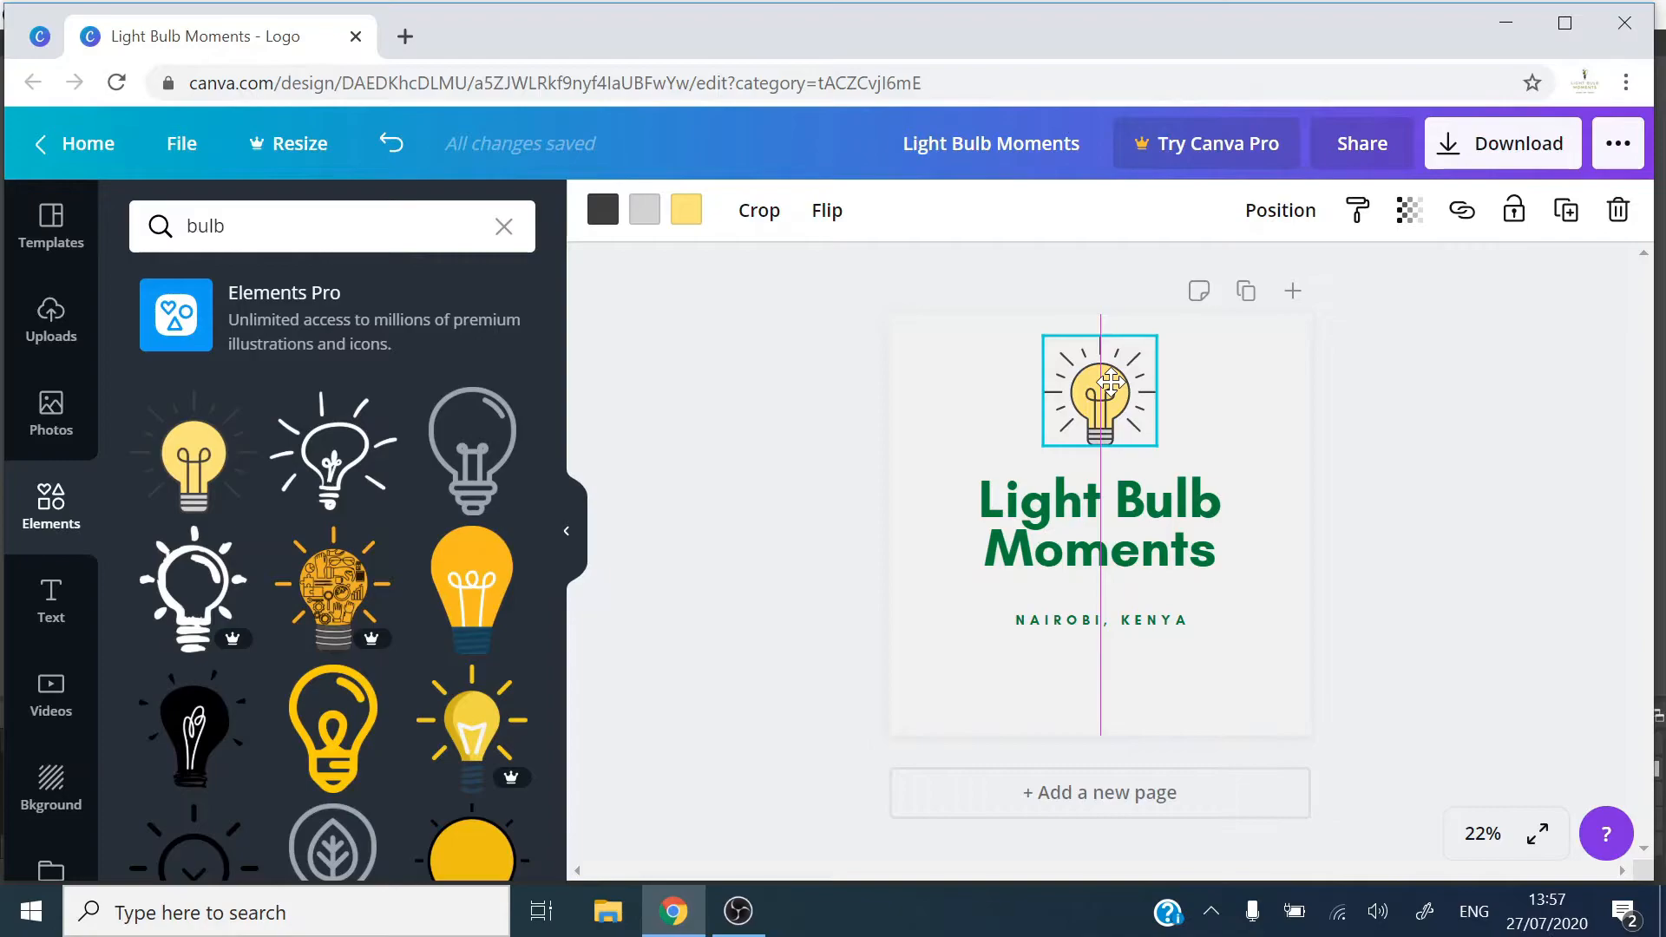
drag(1112, 382, 1111, 382)
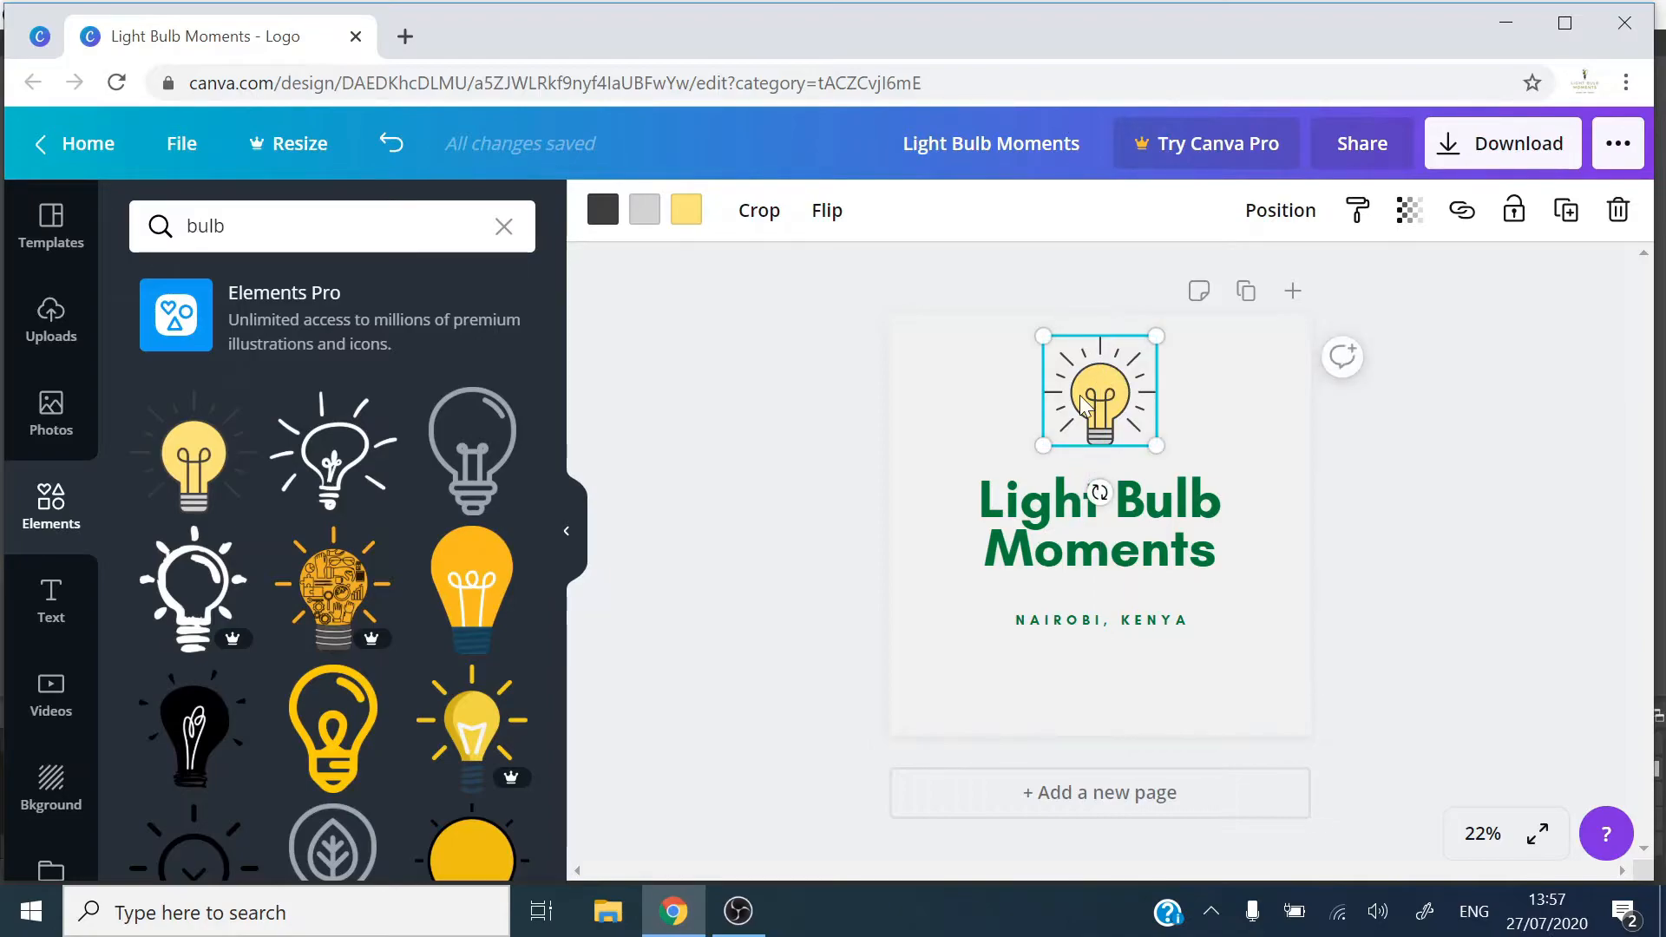
- Move the heading and location text group slightly down, keeping it centred on the page
click(1122, 545)
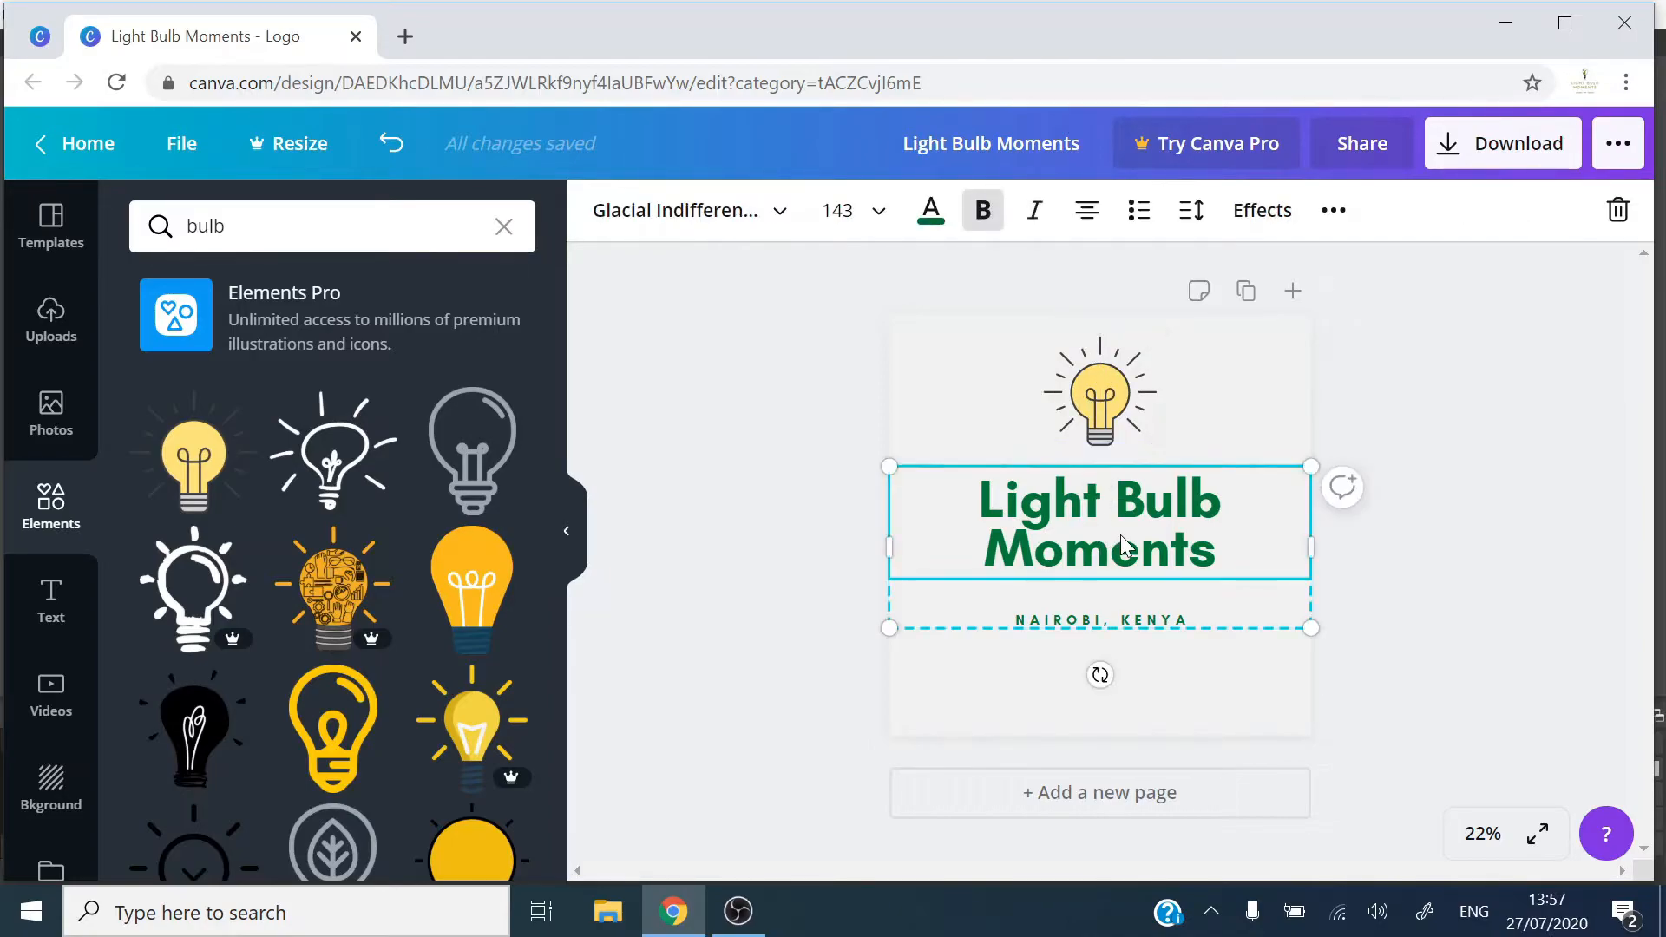
mouse_move(1125, 545)
mouse_down()
mouse_move(1136, 532)
mouse_move(1115, 542)
mouse_up()
click(1456, 566)
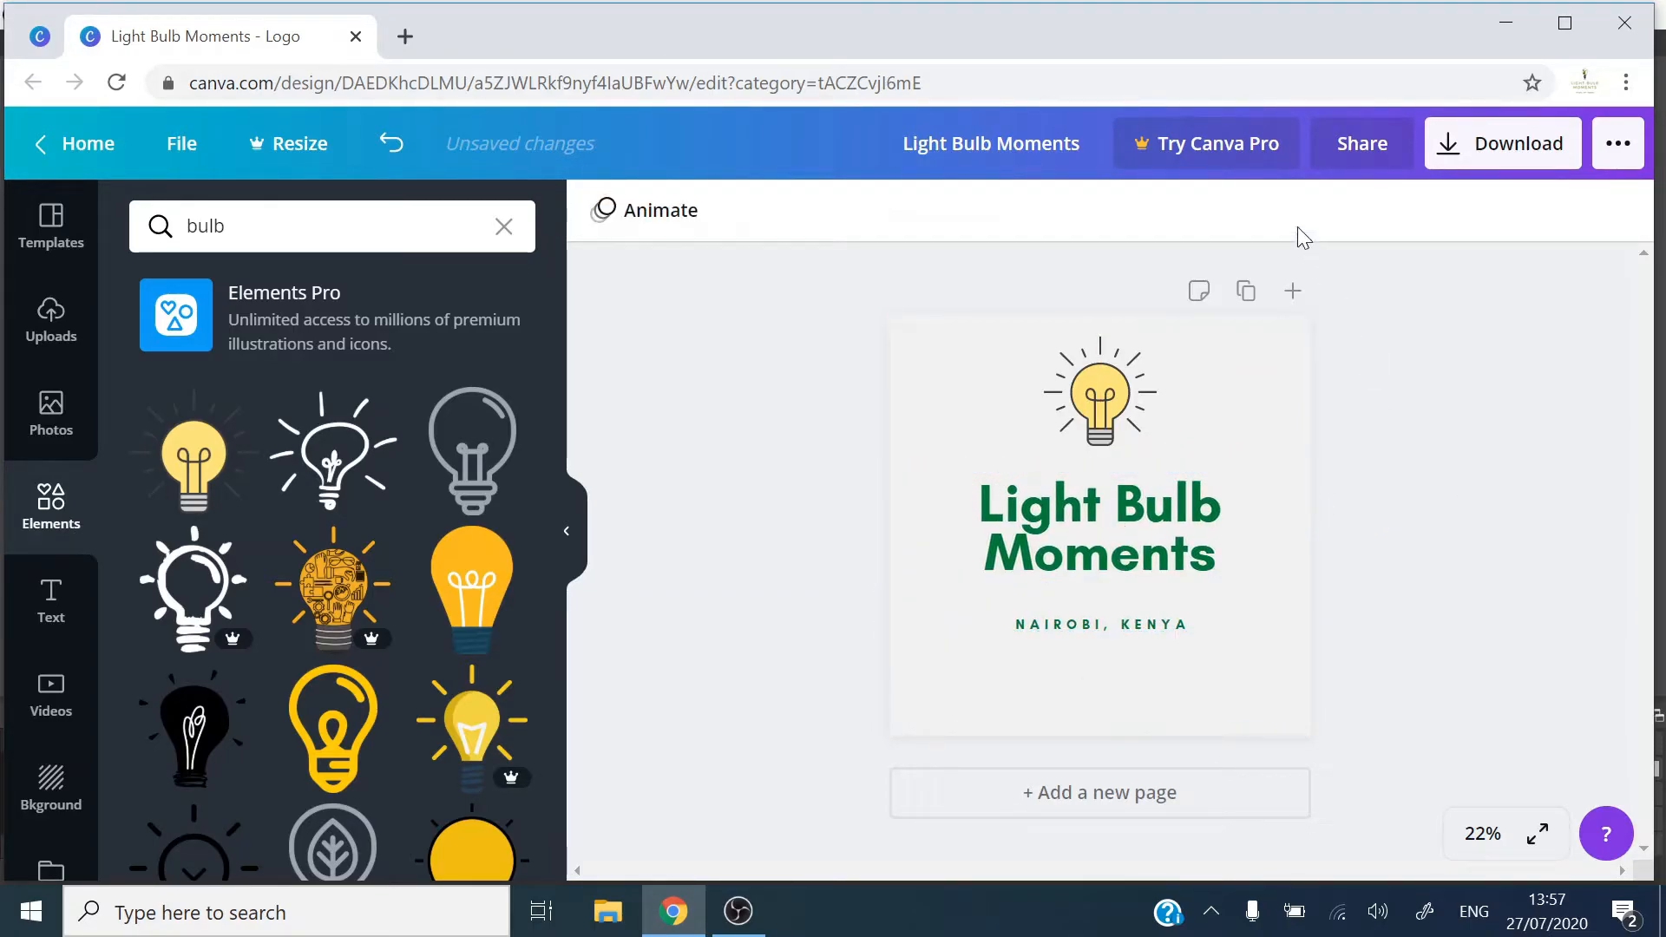
- Preview the finished logo in full screen and return to the editor
click(1272, 392)
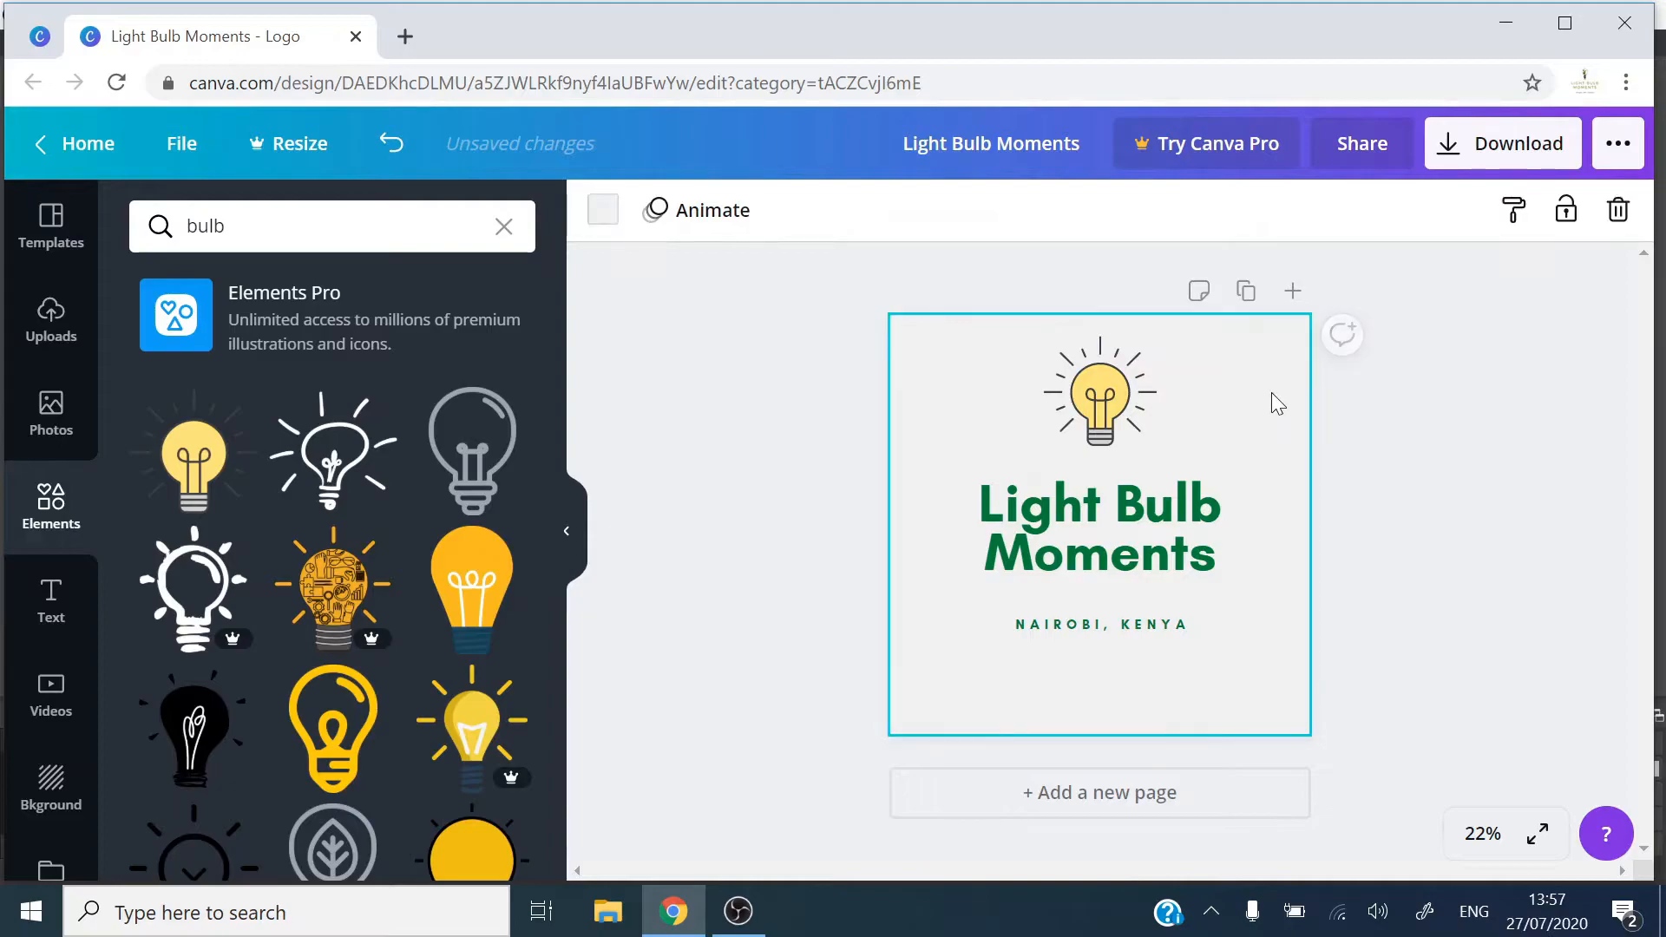
click(1328, 507)
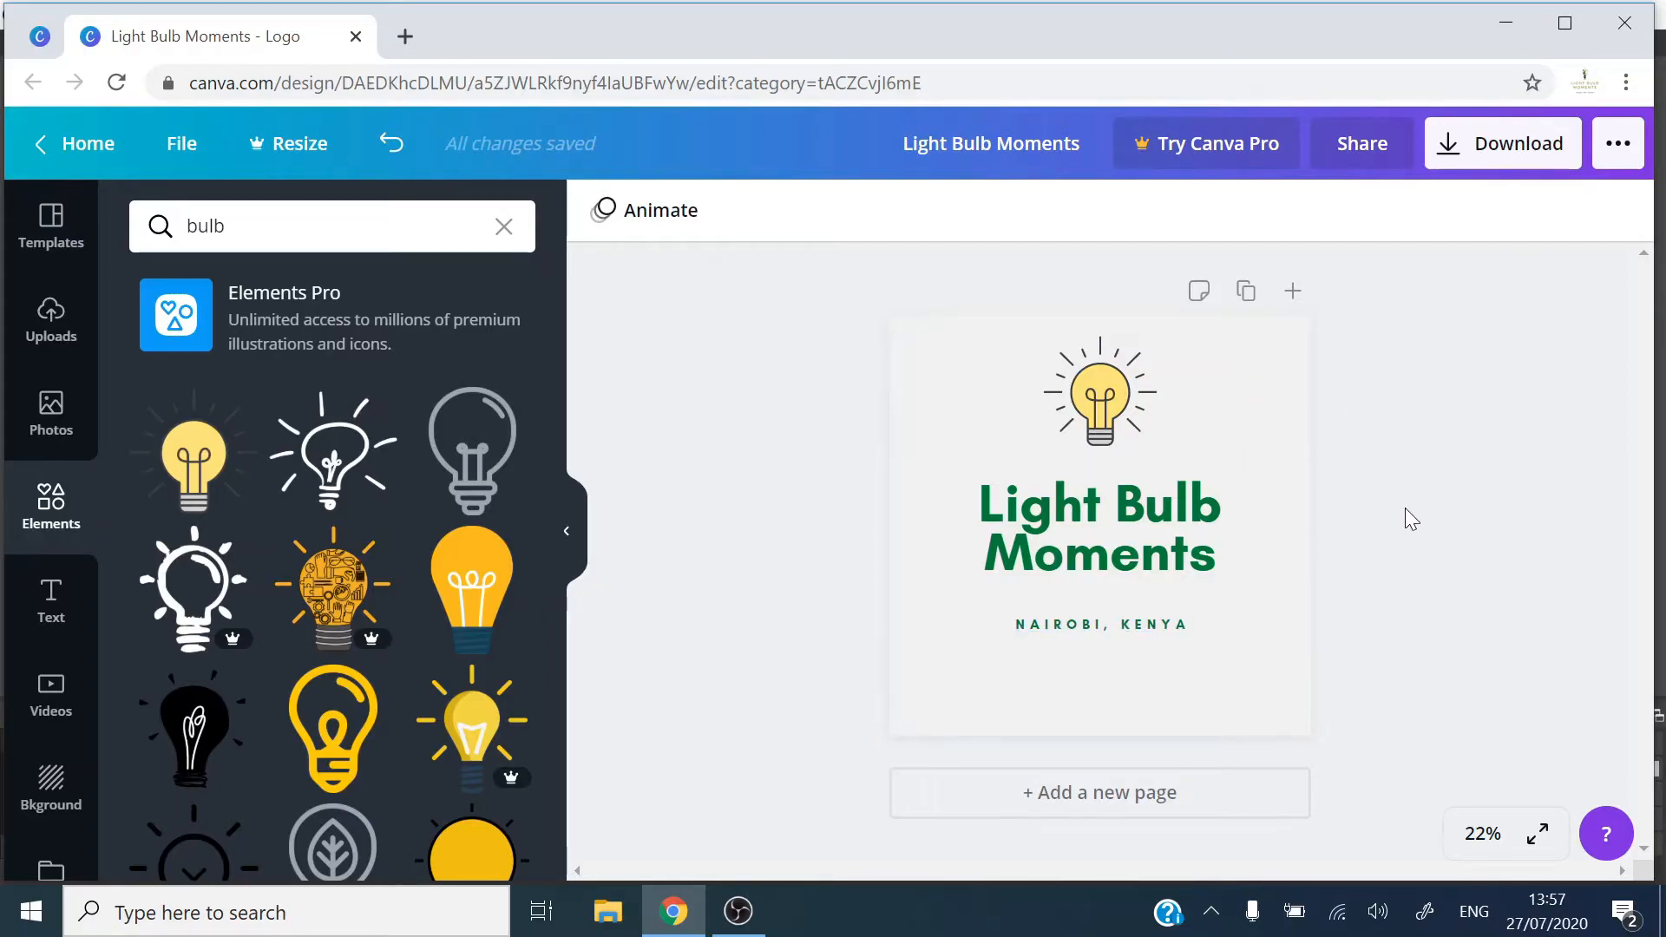
click(1539, 835)
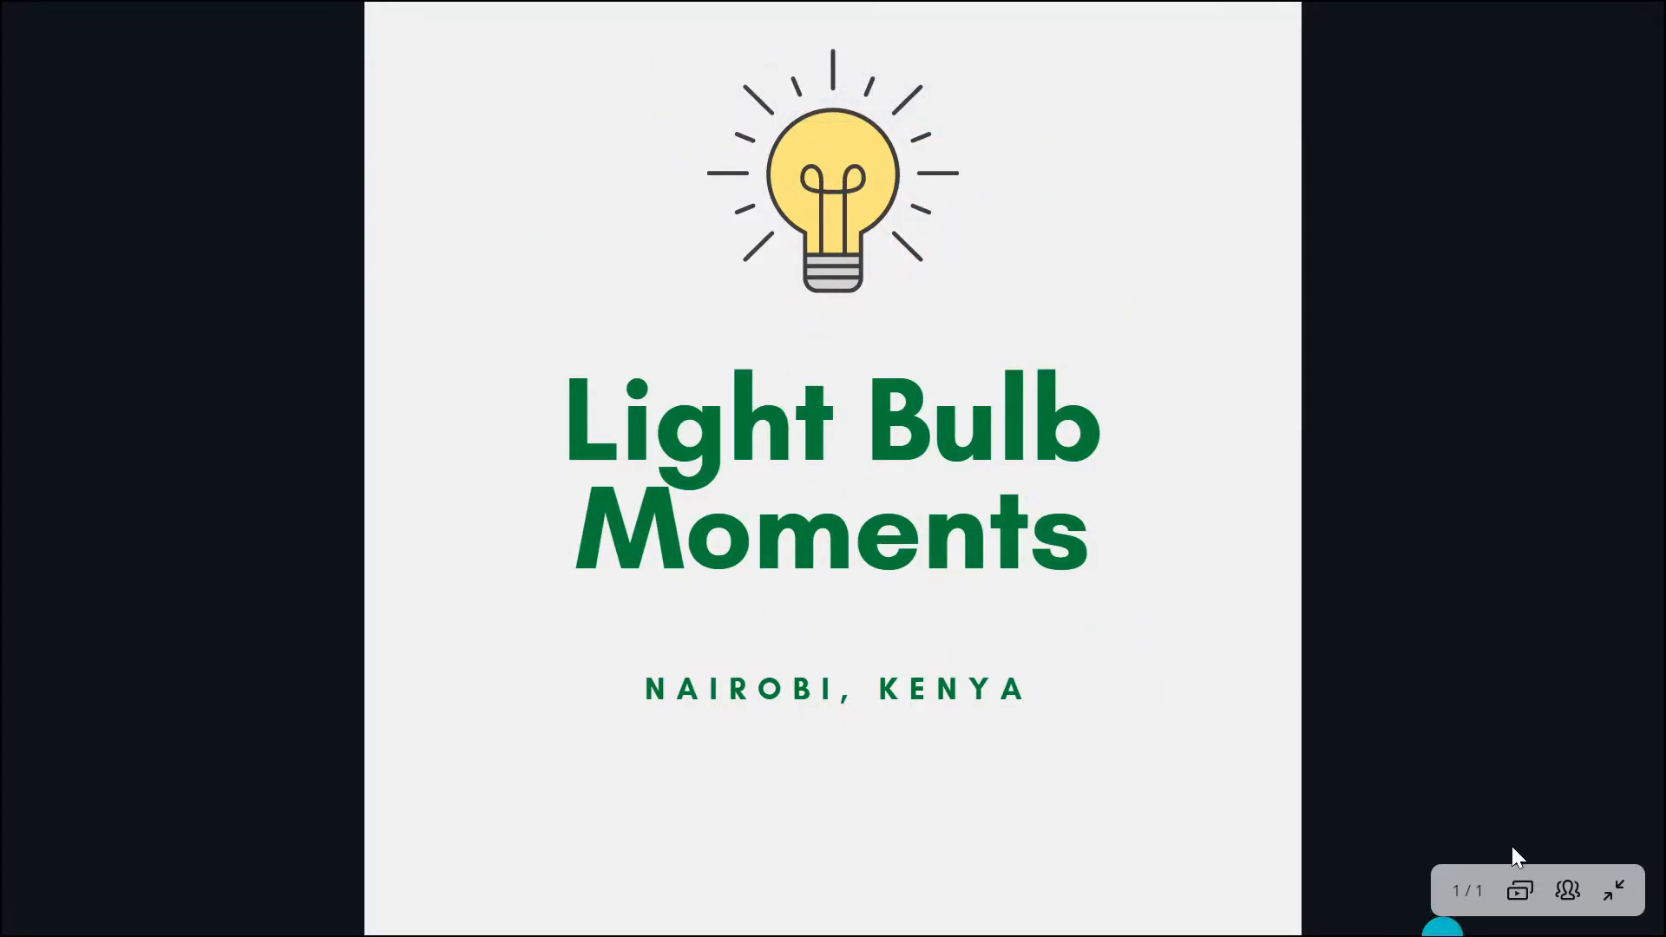
click(1614, 890)
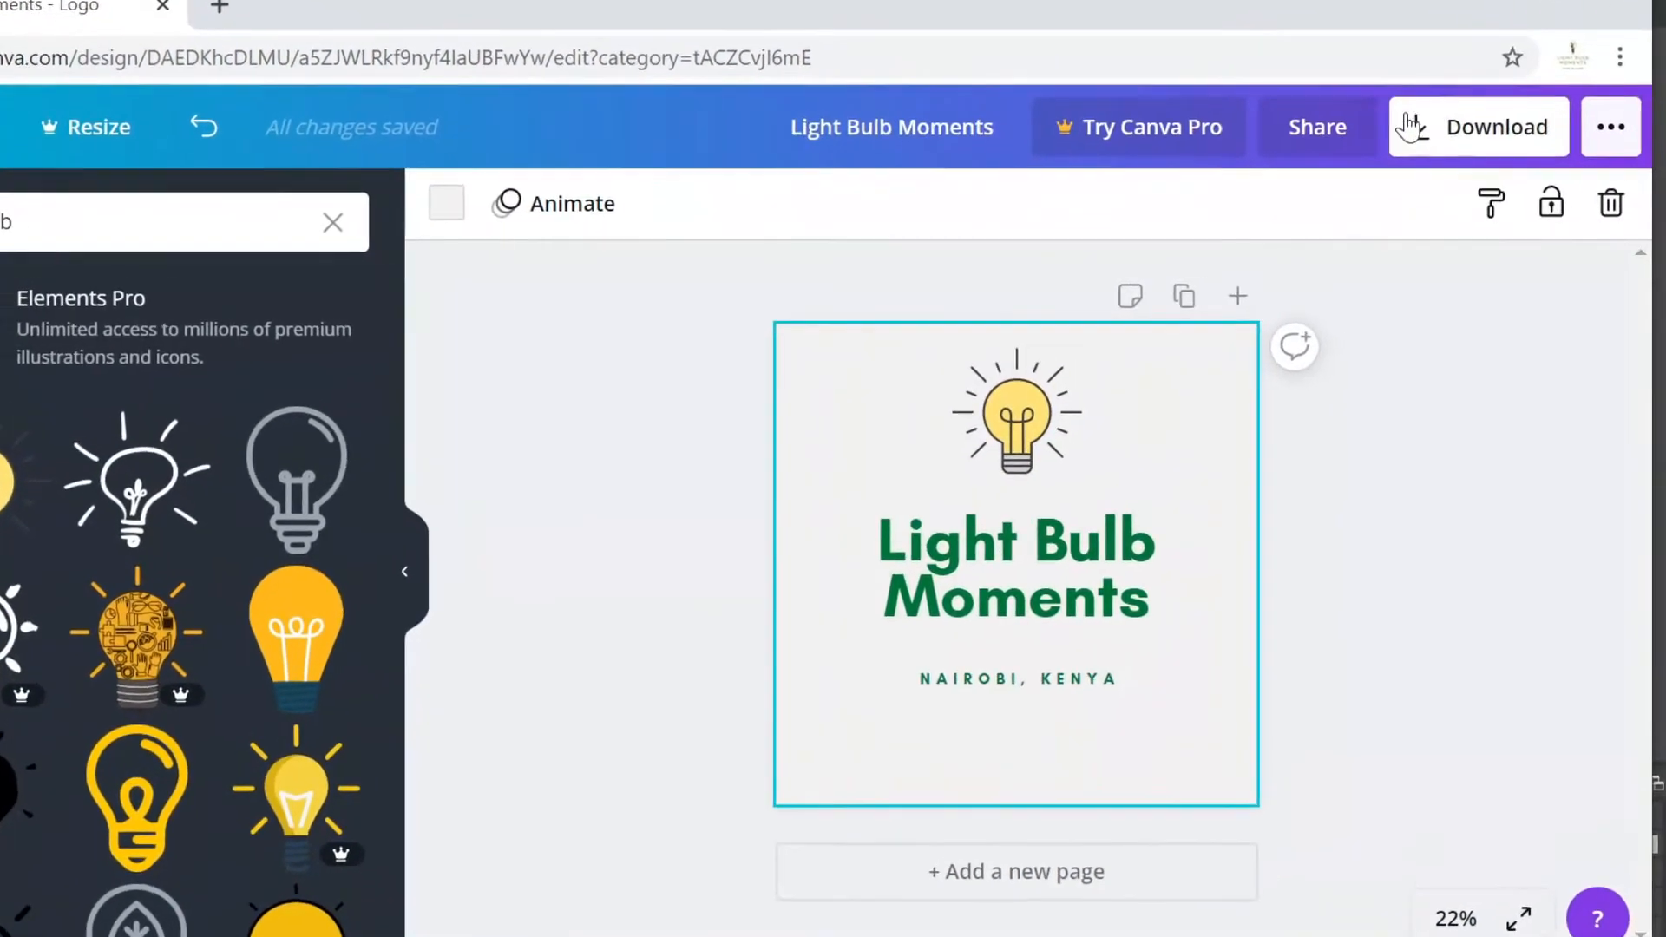
- Download the logo as a PNG file
click(1397, 120)
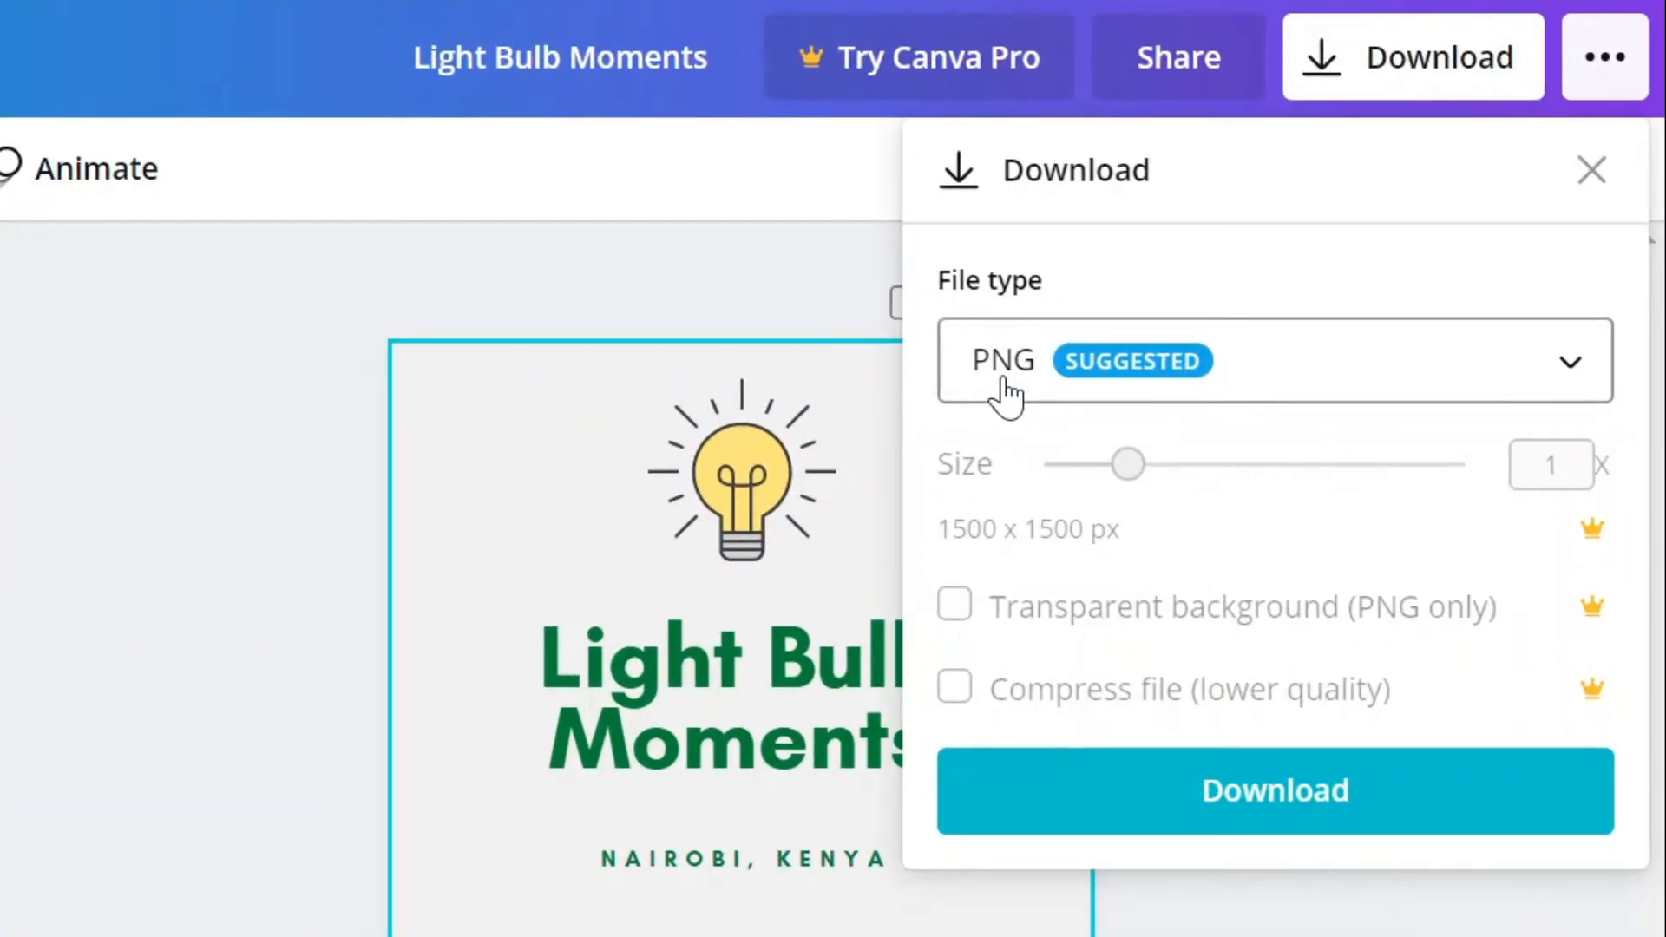
click(1571, 371)
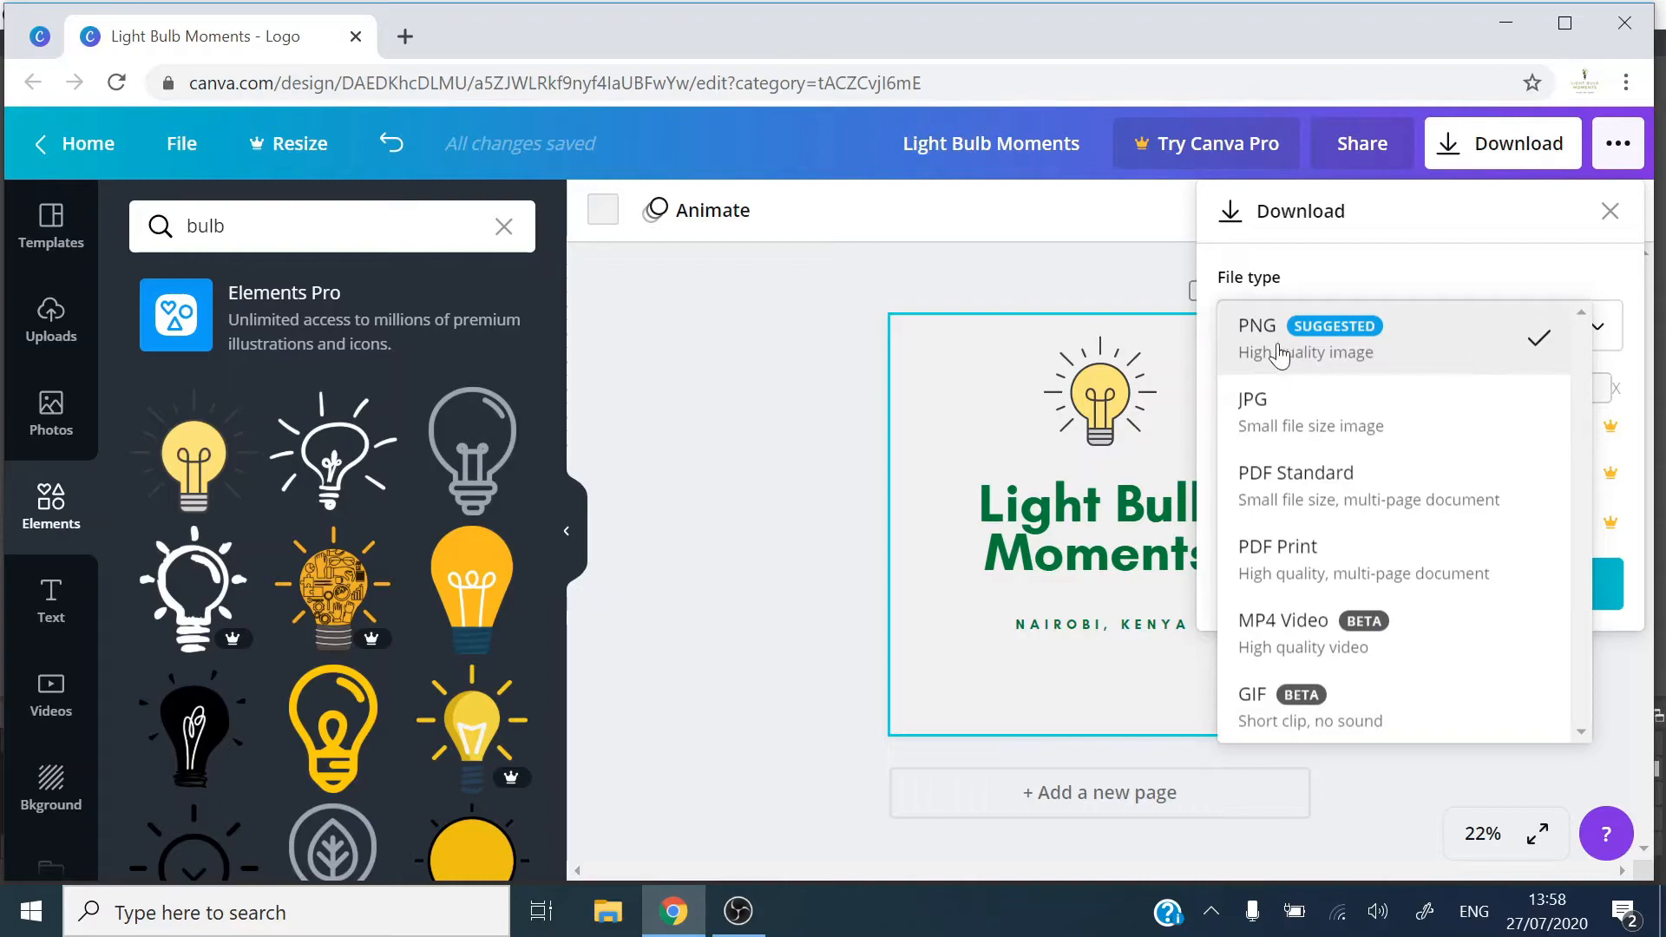
click(1526, 354)
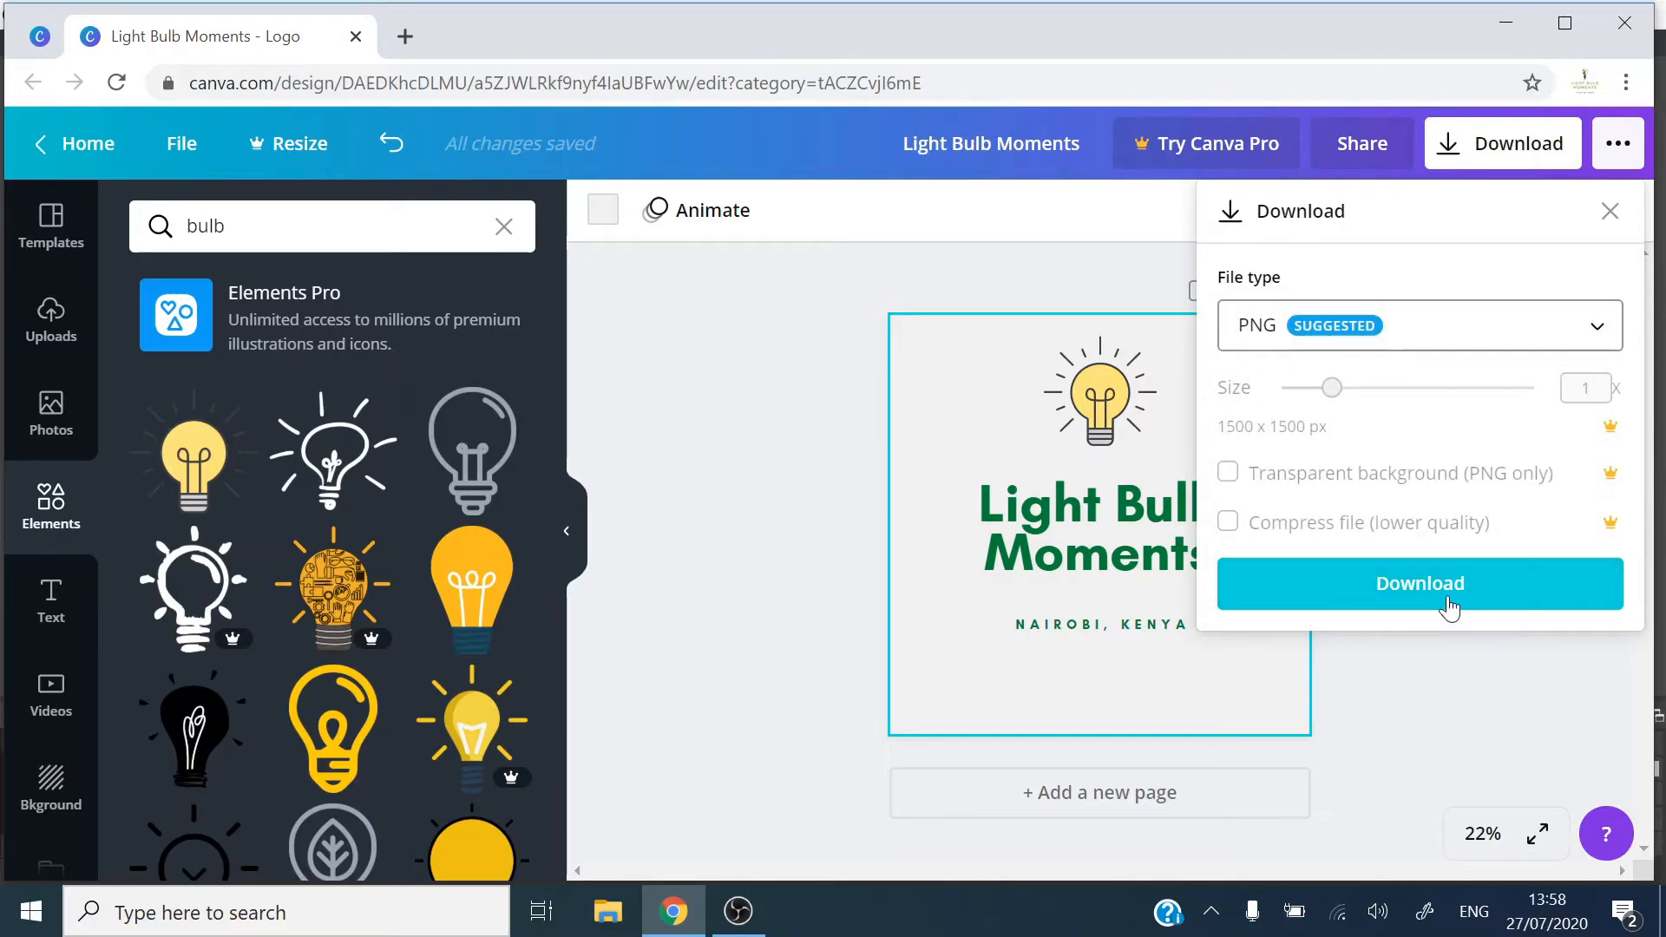
click(1448, 600)
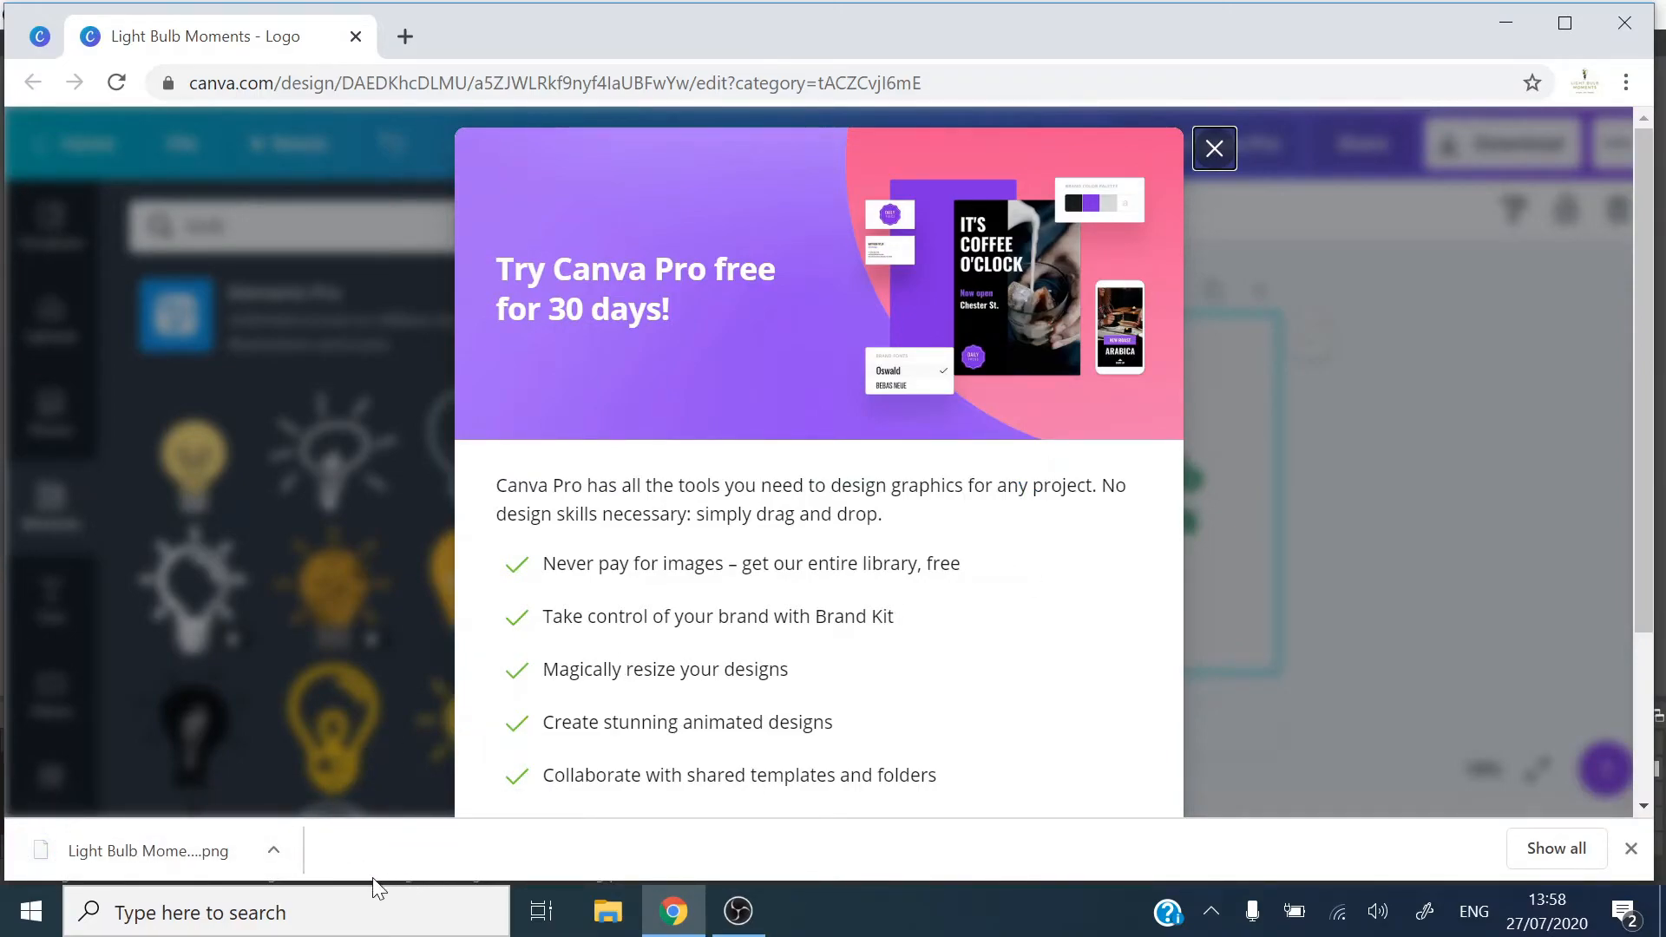
- Open the downloaded Light Bulb Moments PNG and dismiss the Canva Pro trial offer
click(274, 852)
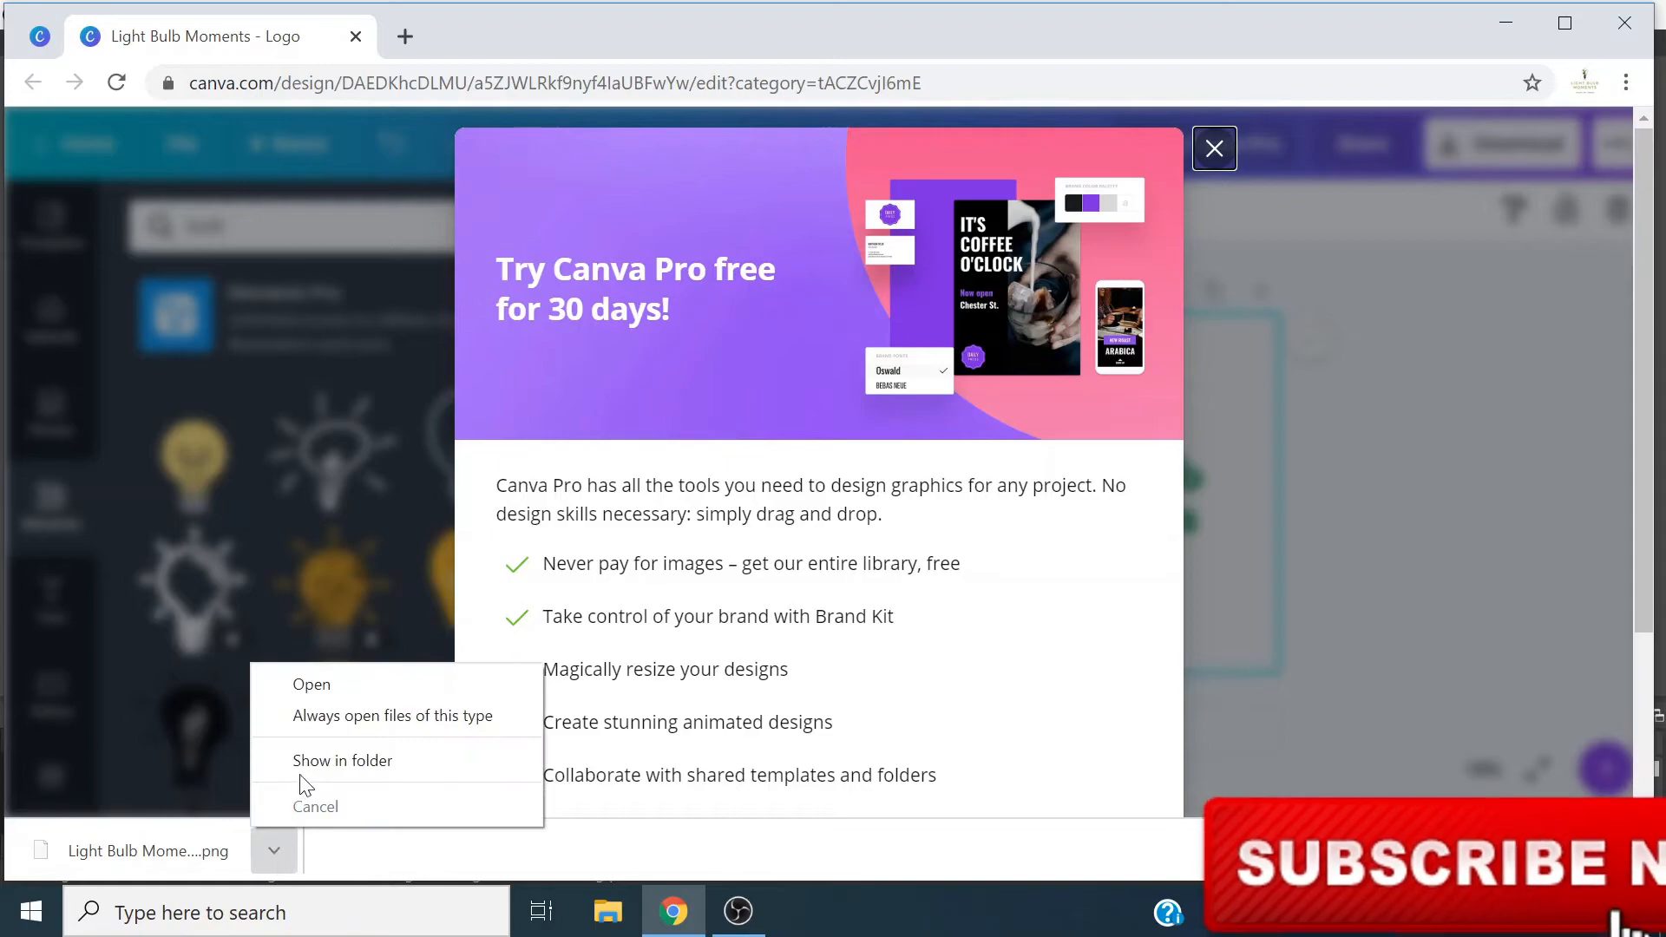
click(373, 680)
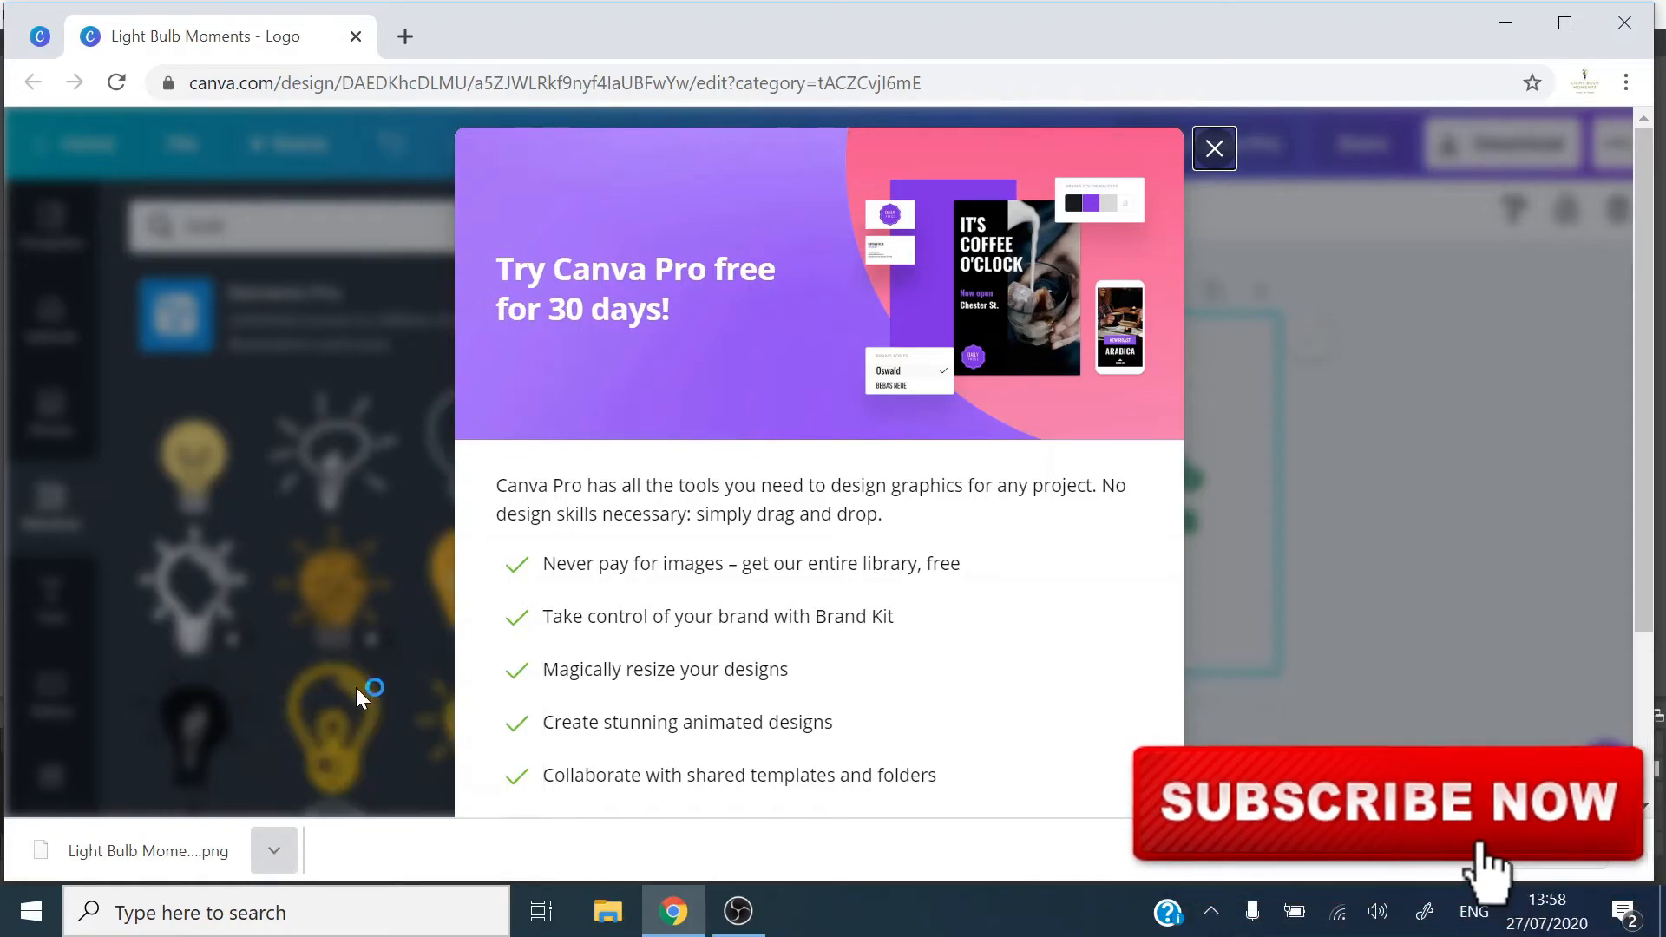
click(1227, 159)
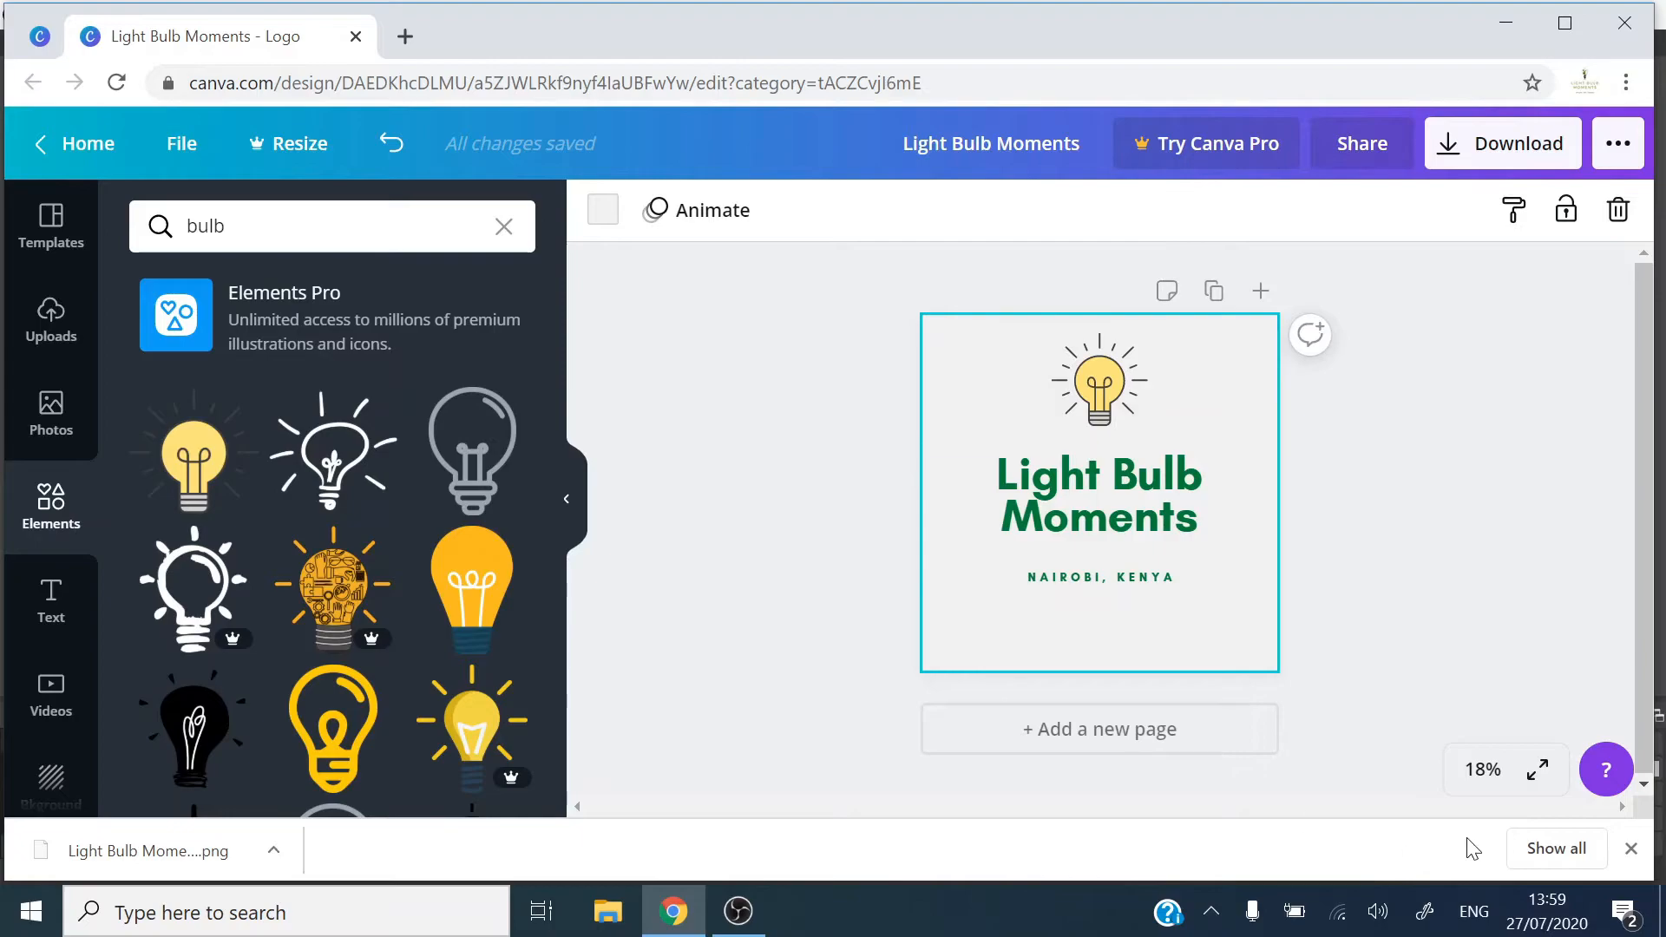
- Try the Block, Fade, Rise, Tumble and Simple animations on the logo page, and apply the Pan animation
click(705, 228)
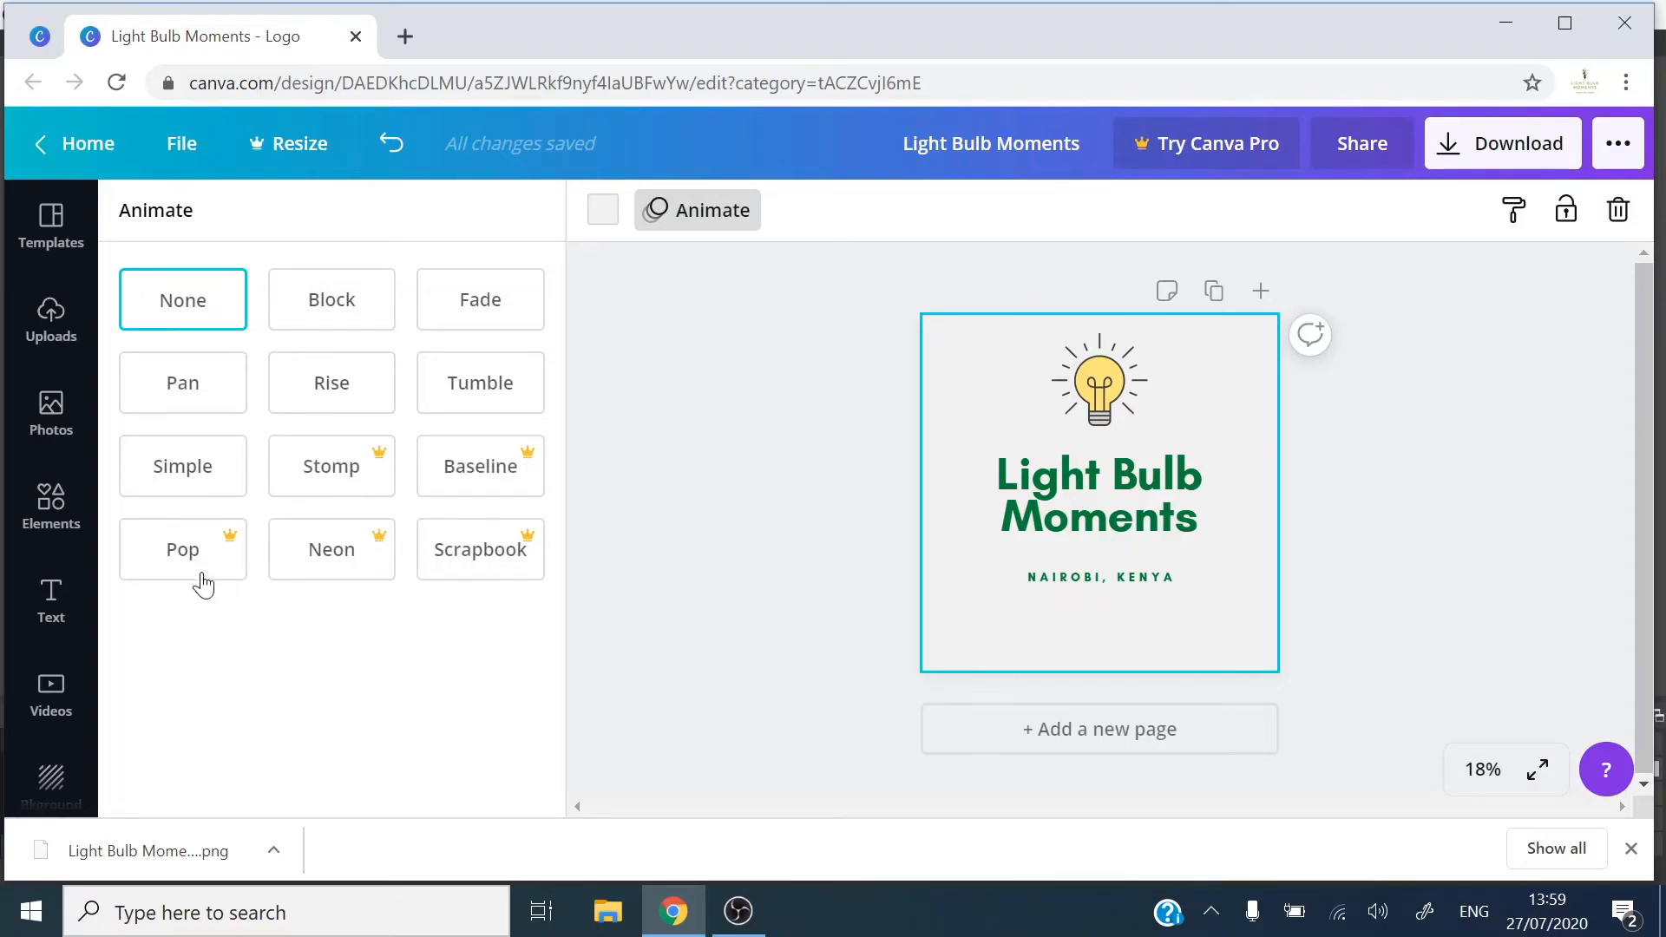
click(323, 310)
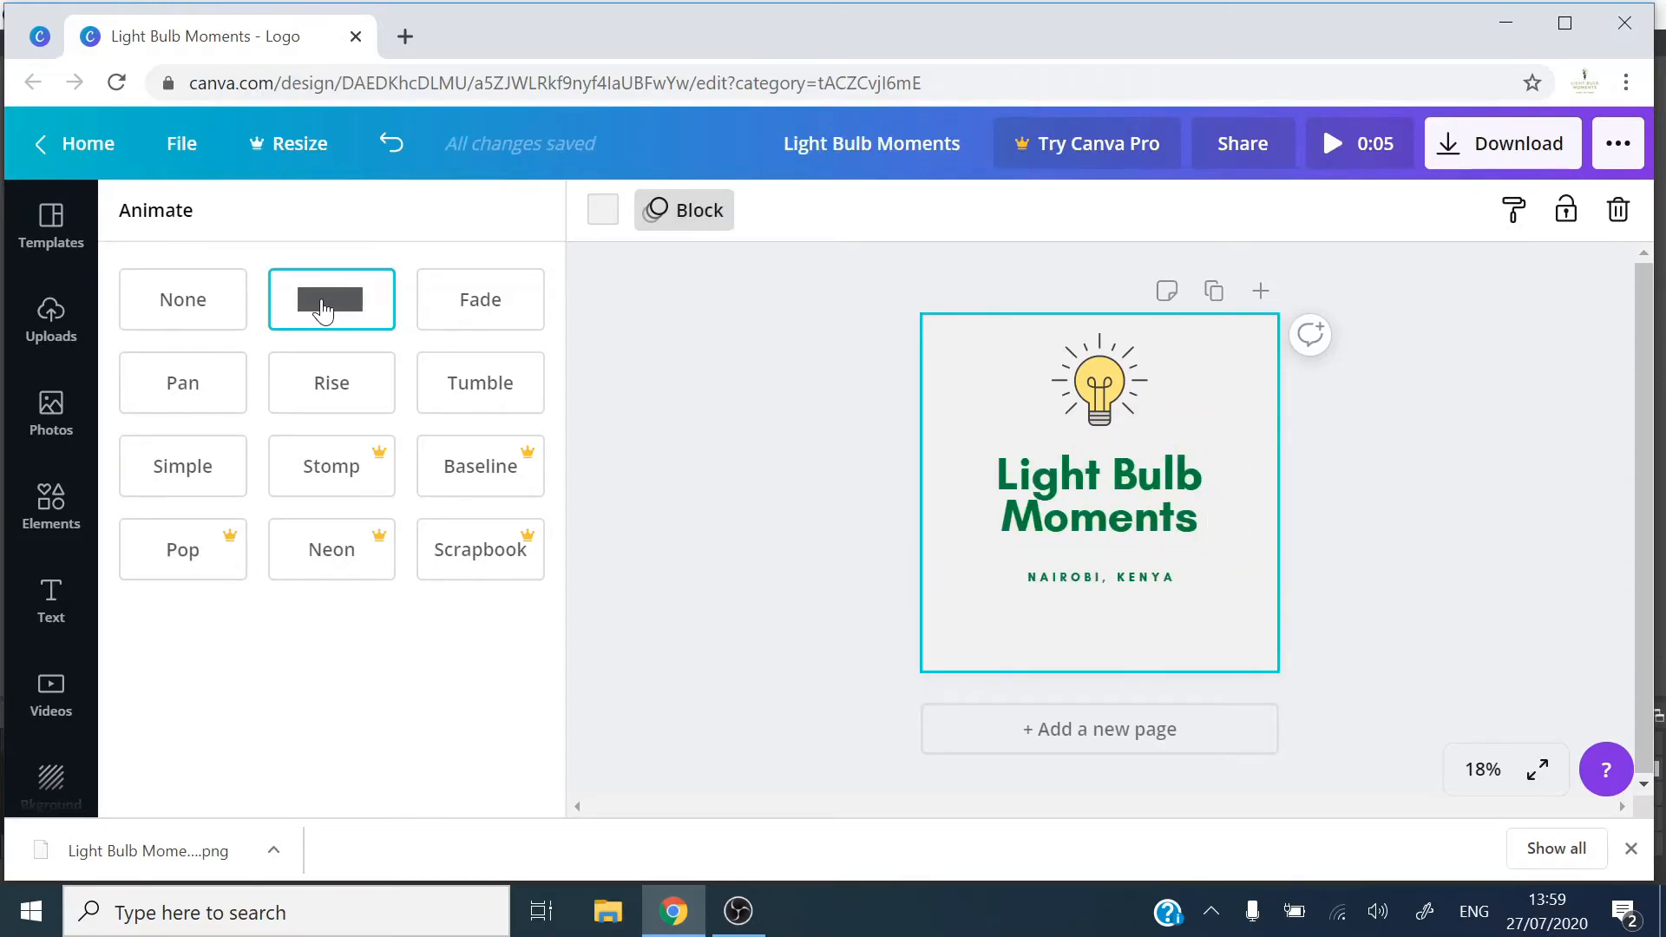
click(471, 315)
click(196, 415)
click(321, 409)
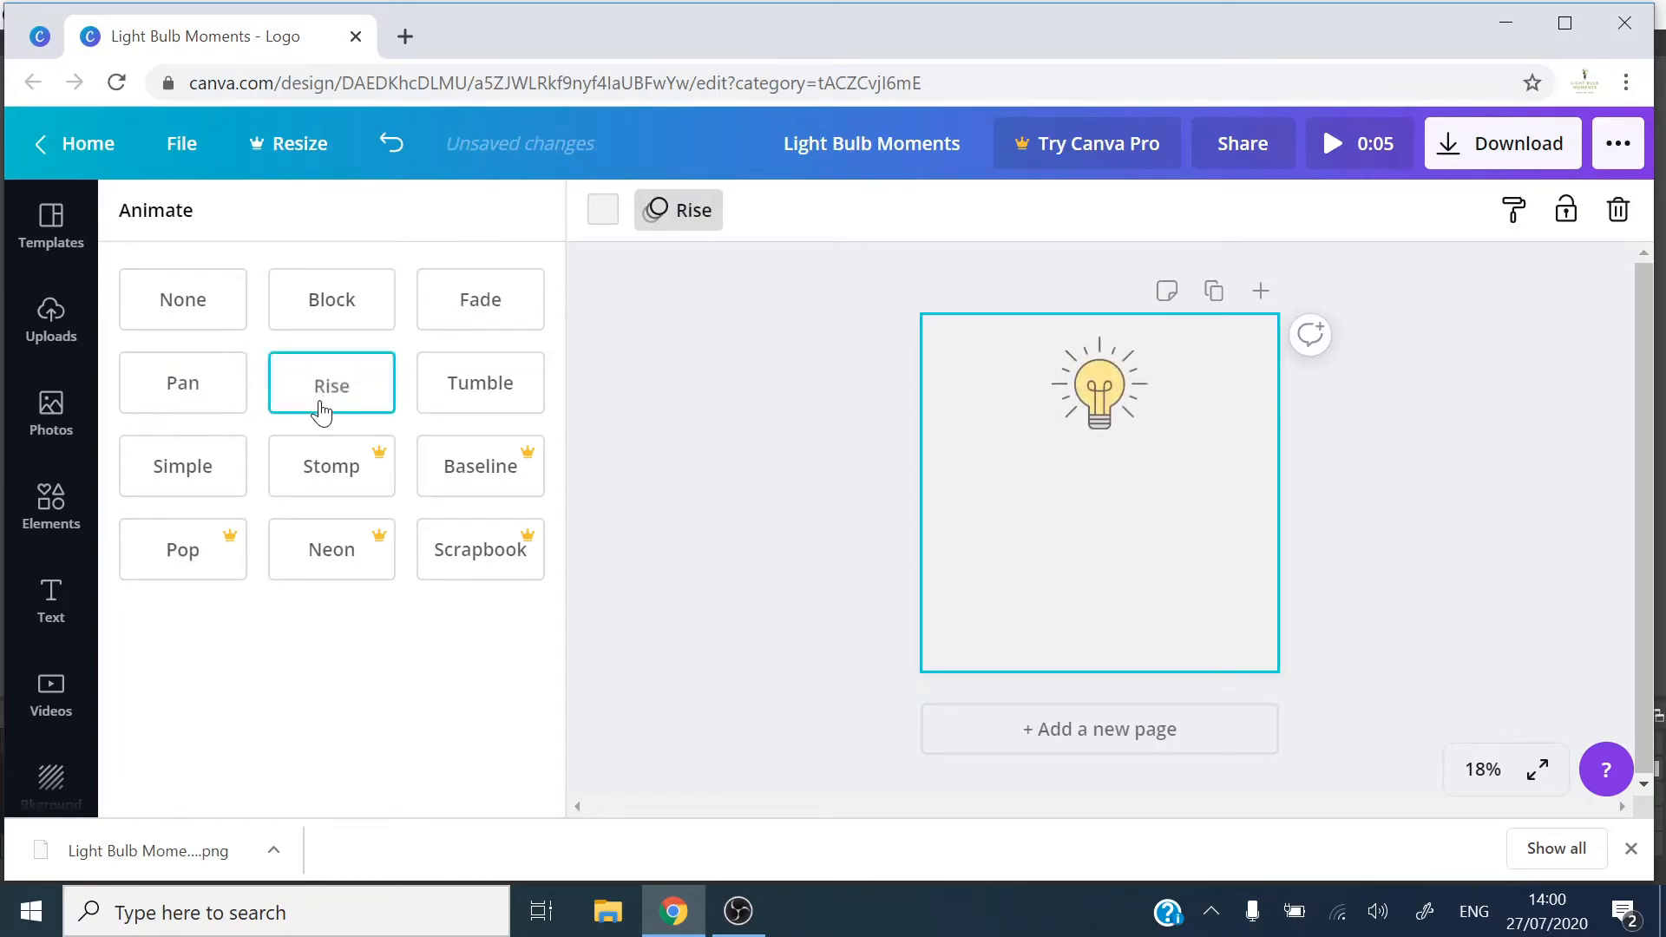
click(476, 393)
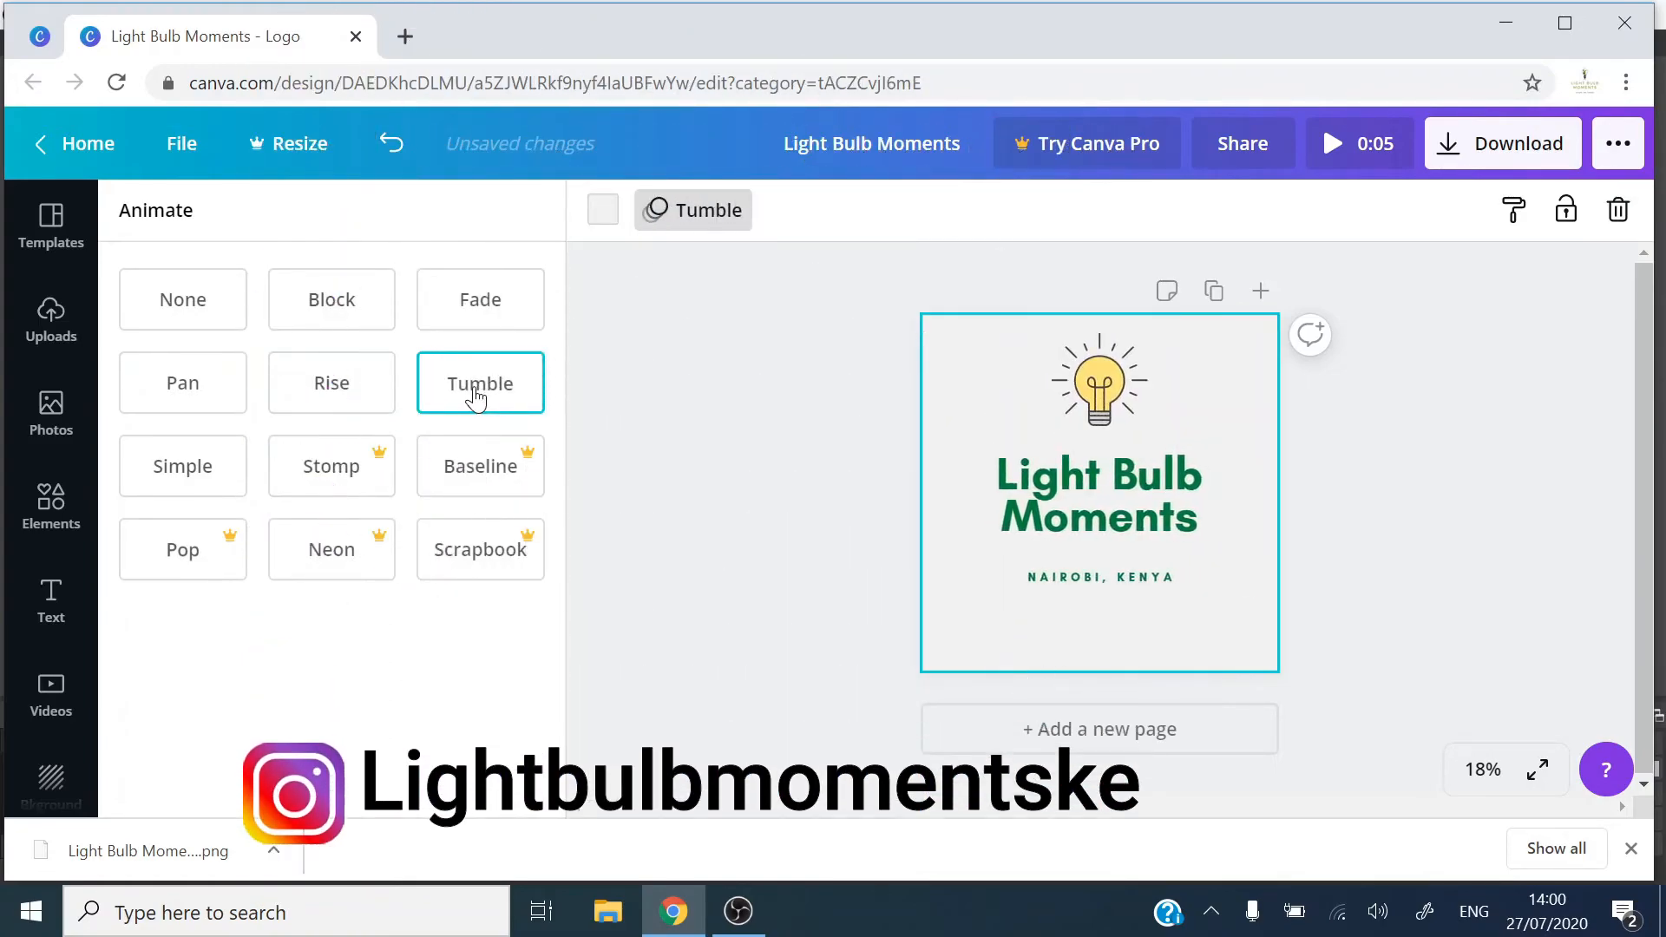
click(193, 486)
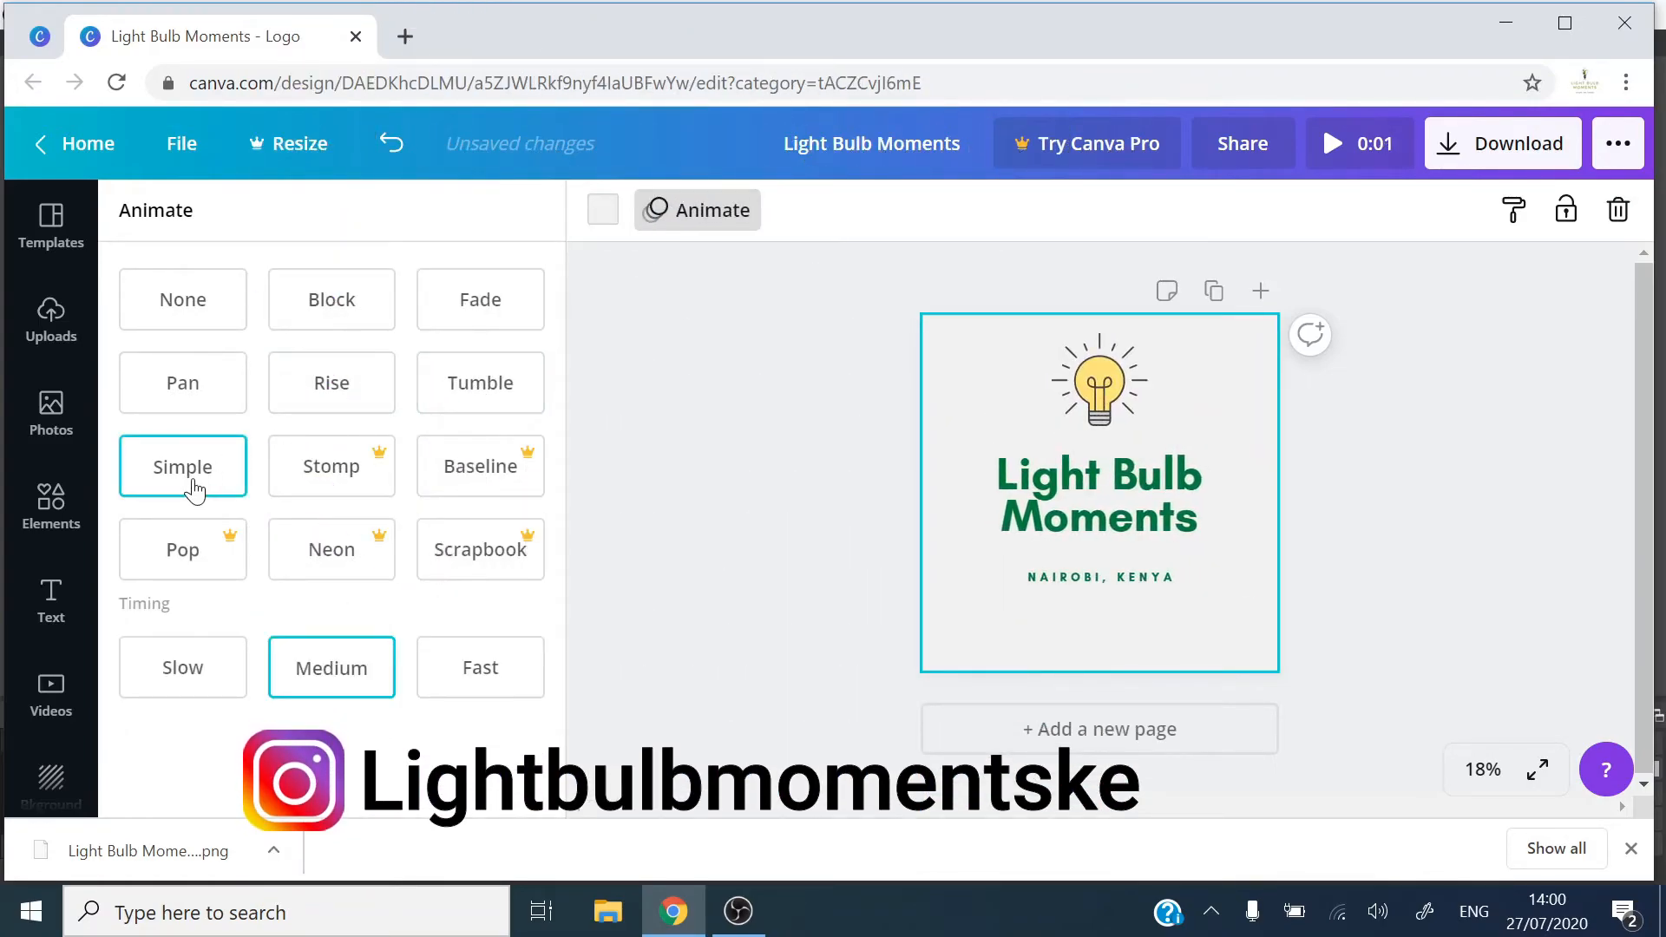
click(315, 394)
click(194, 404)
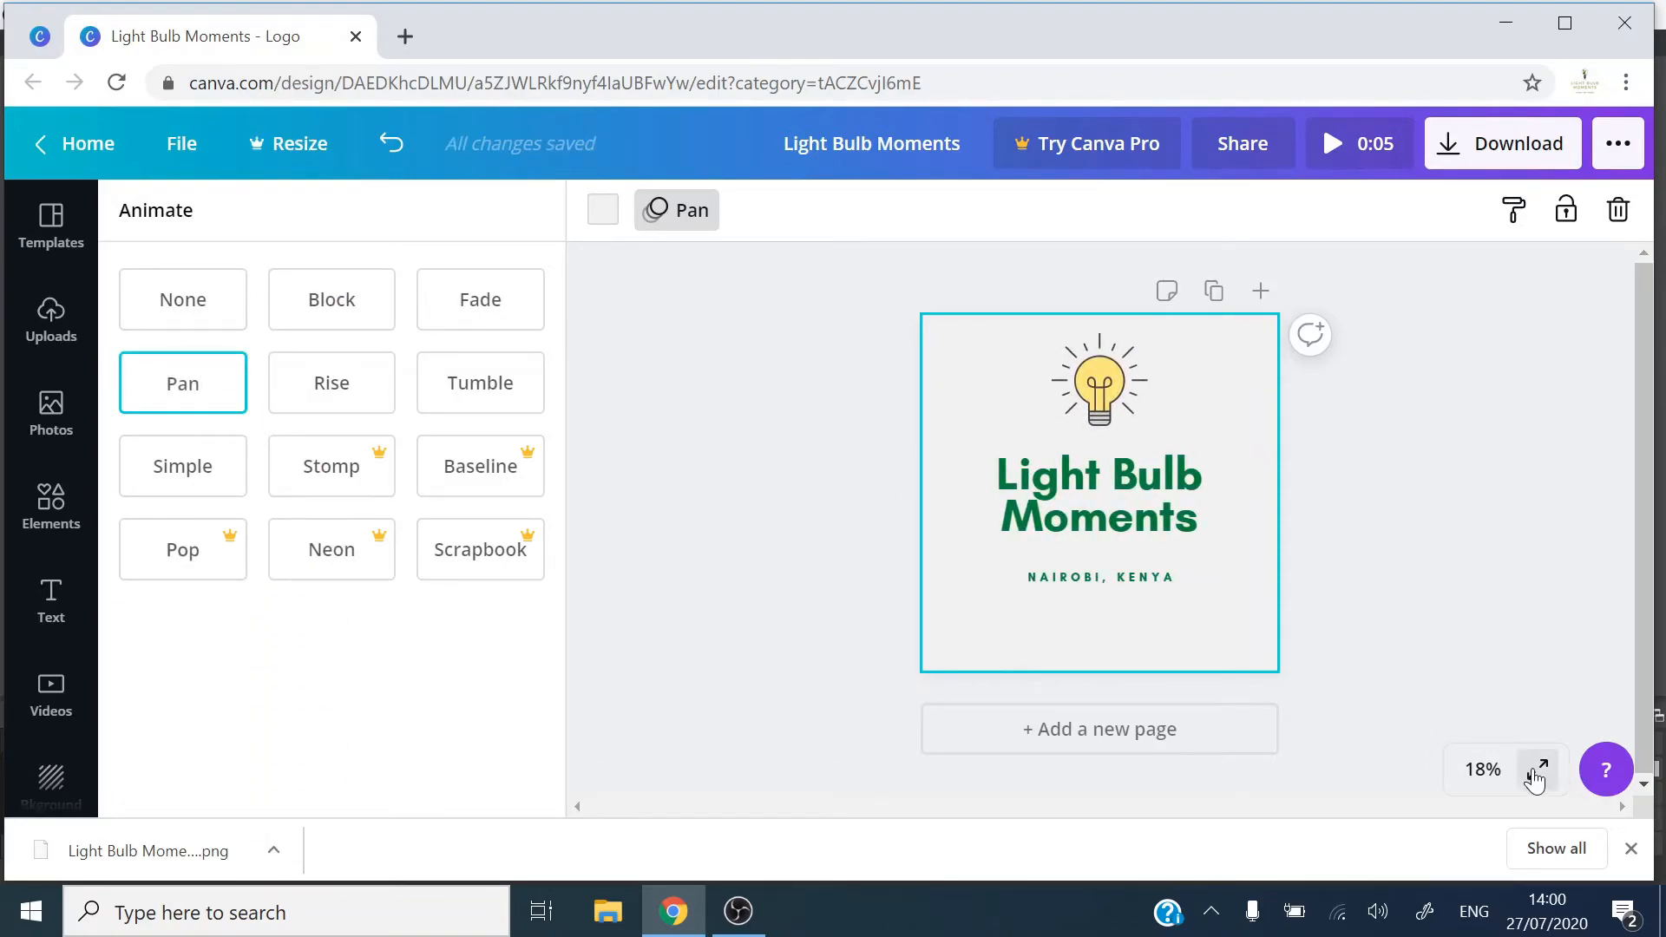
- View the logo in full screen, return to the editor and play the animation preview
click(1534, 775)
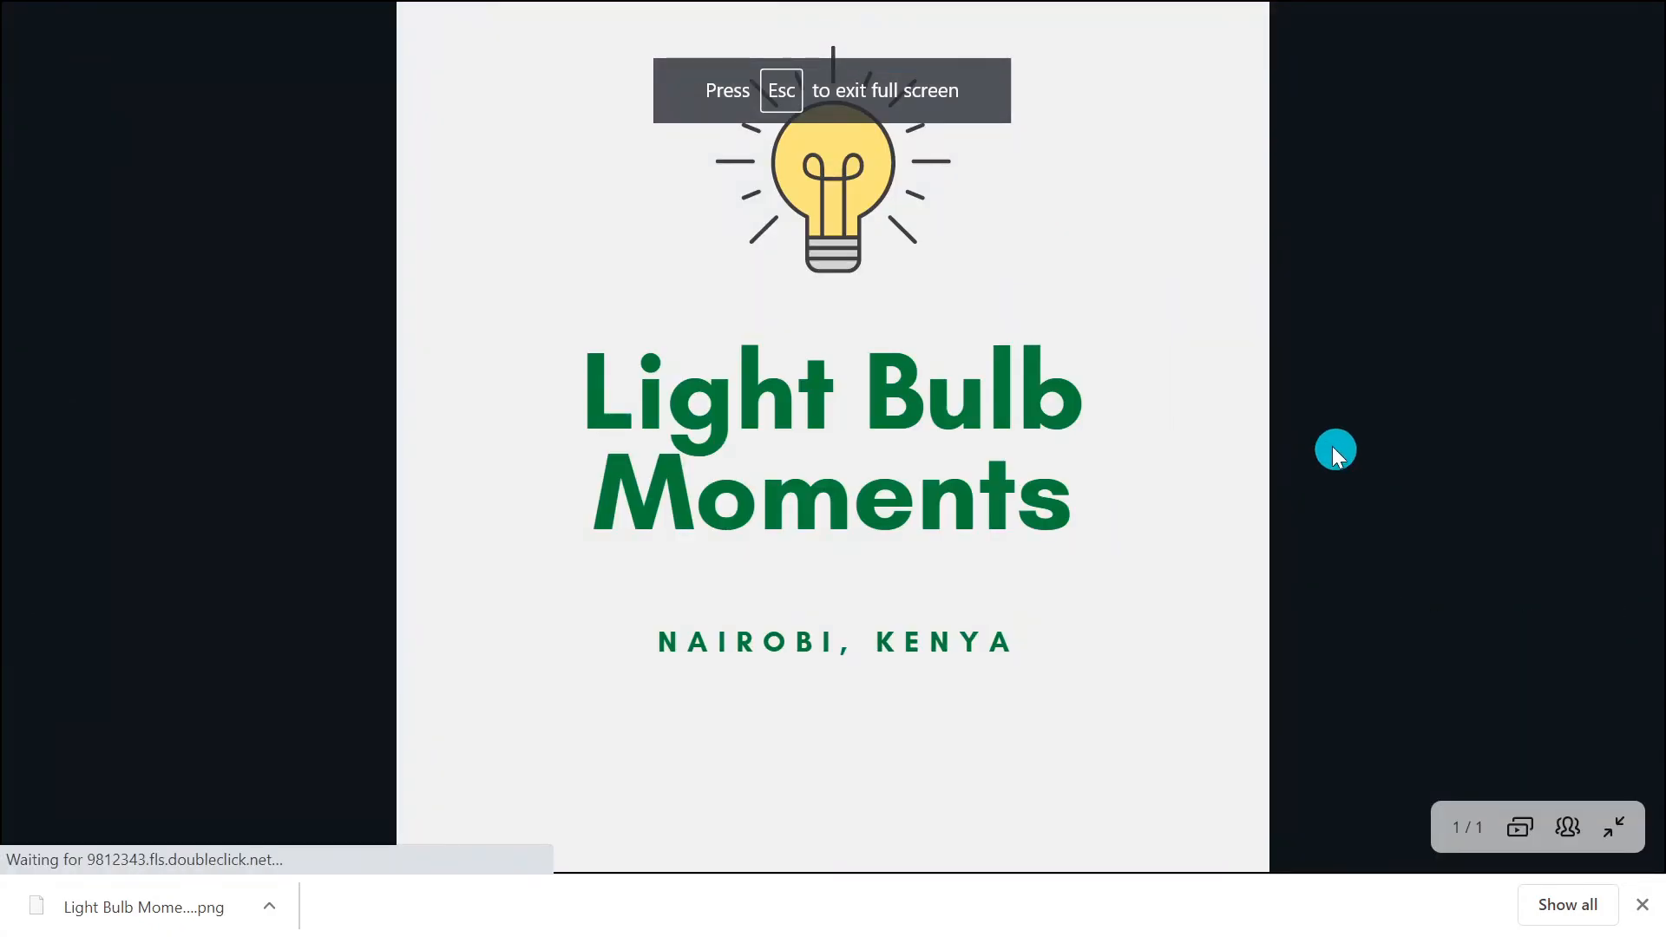
key(Escape)
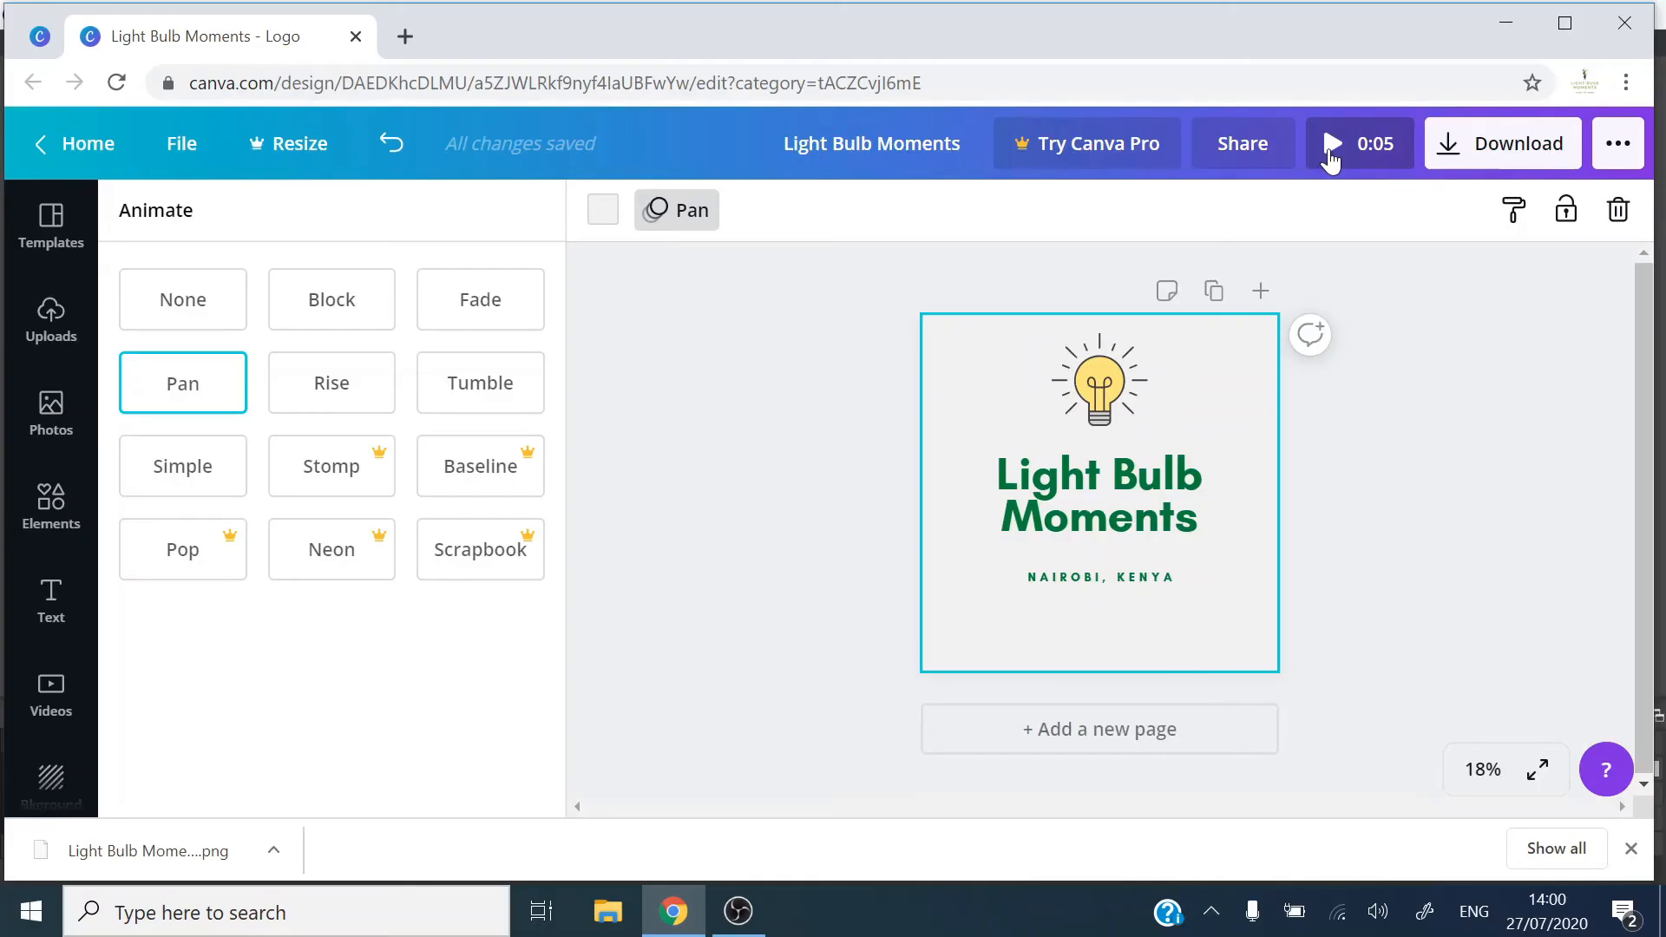
click(1328, 148)
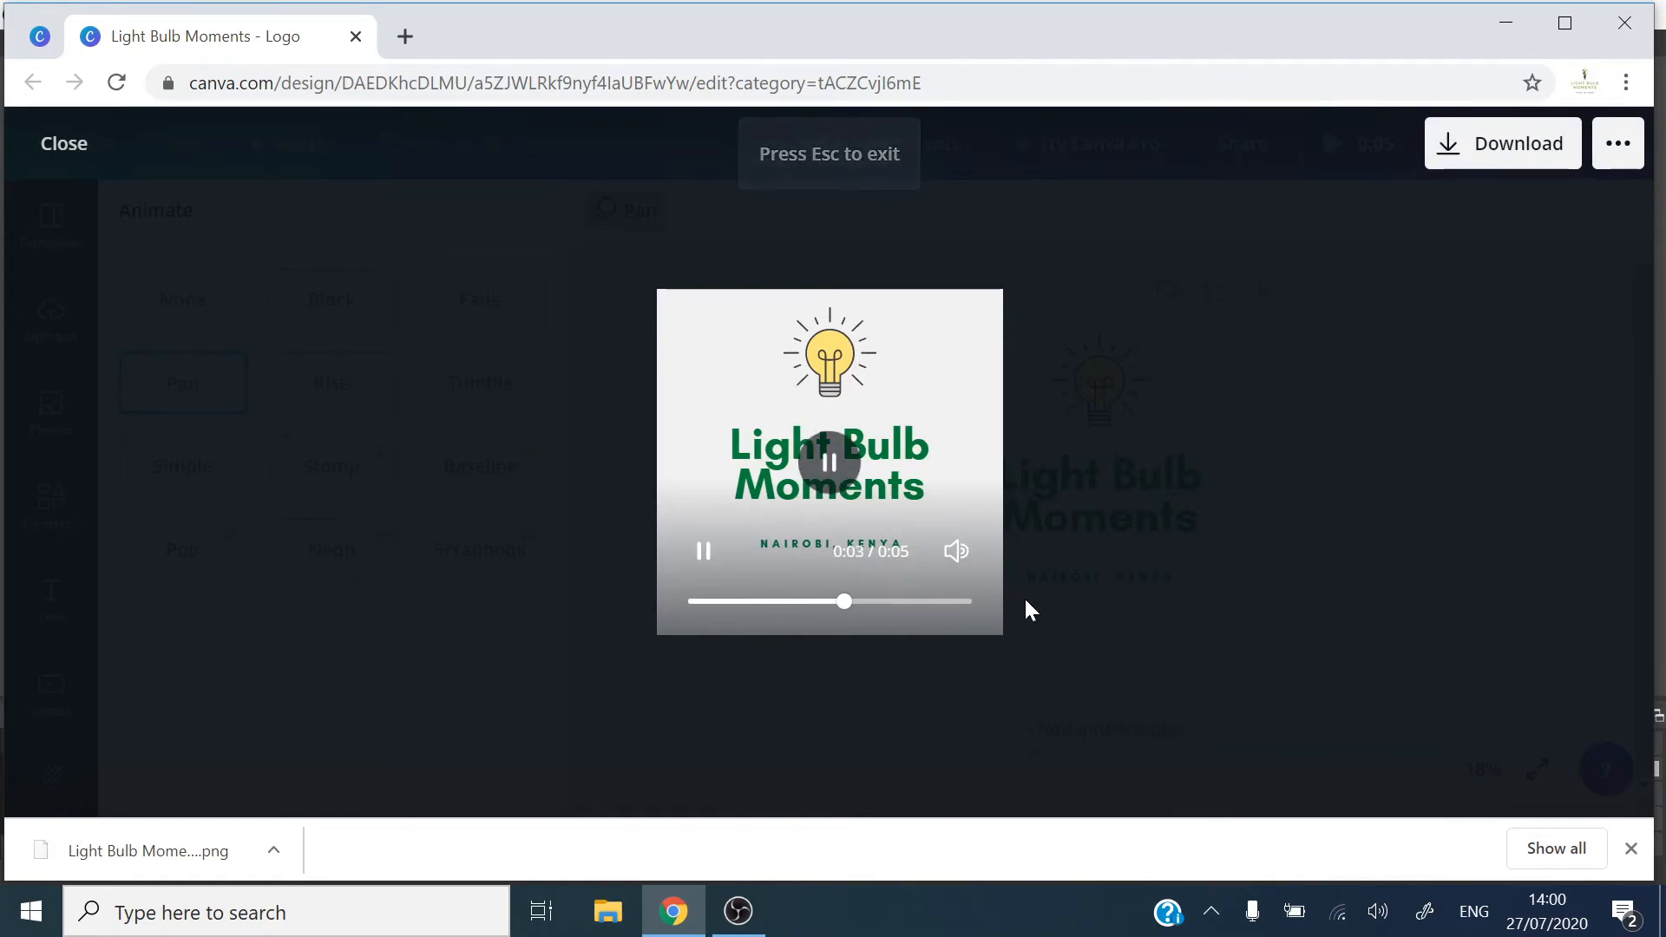
- Download the animated logo as an MP4 video
click(1462, 154)
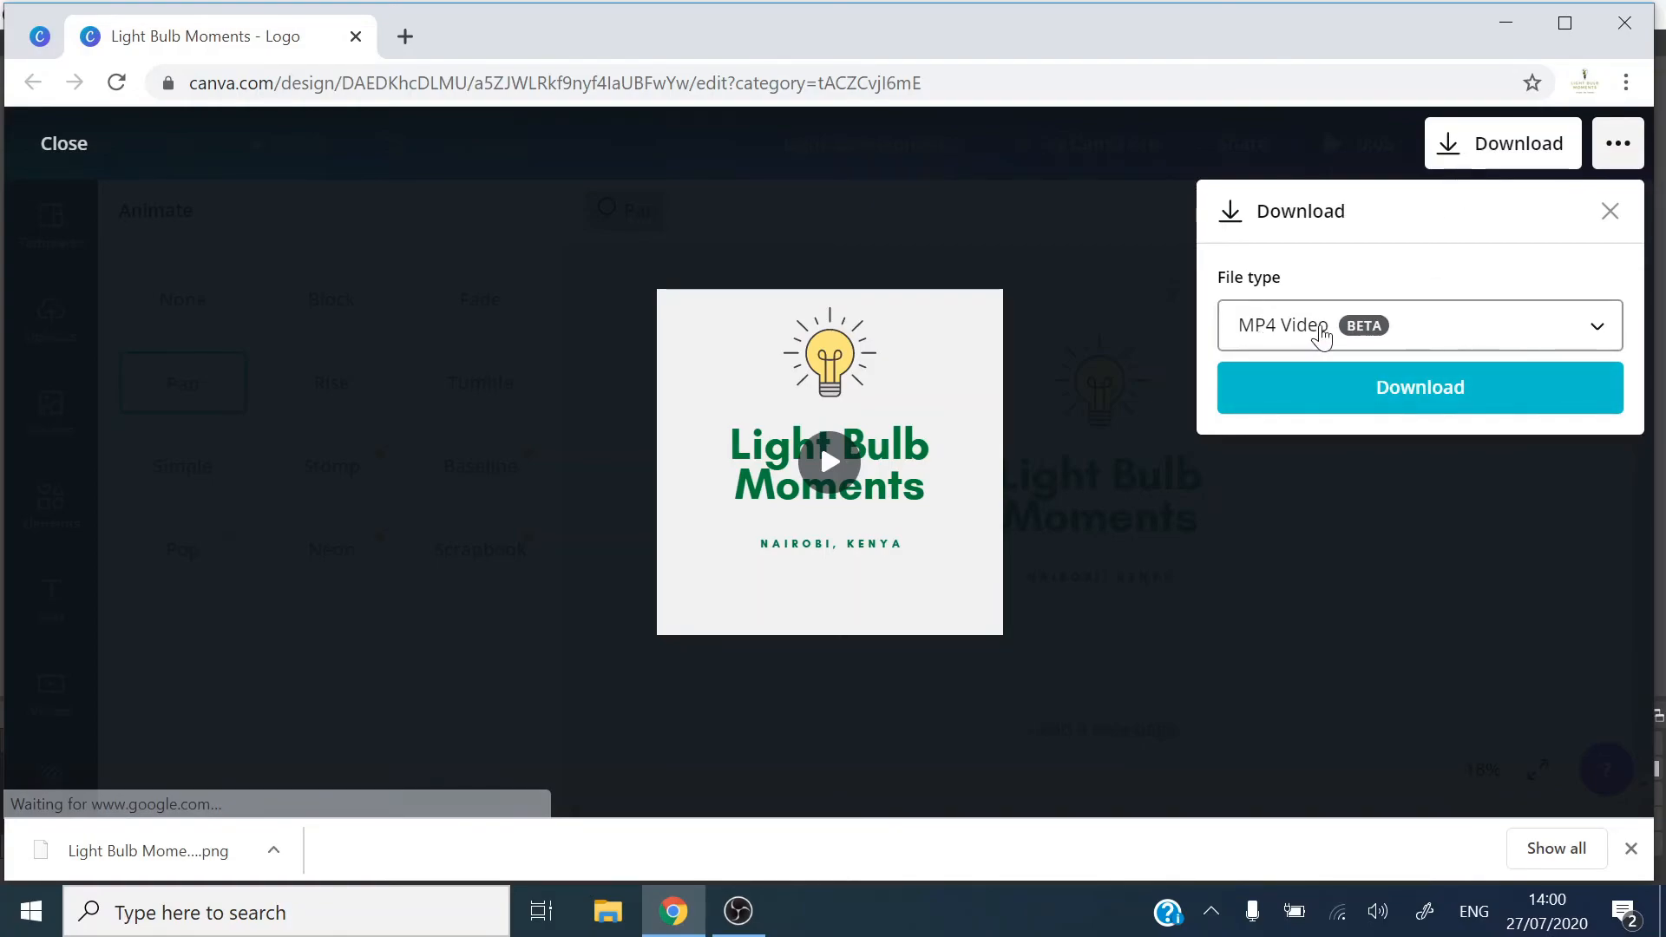
click(1401, 399)
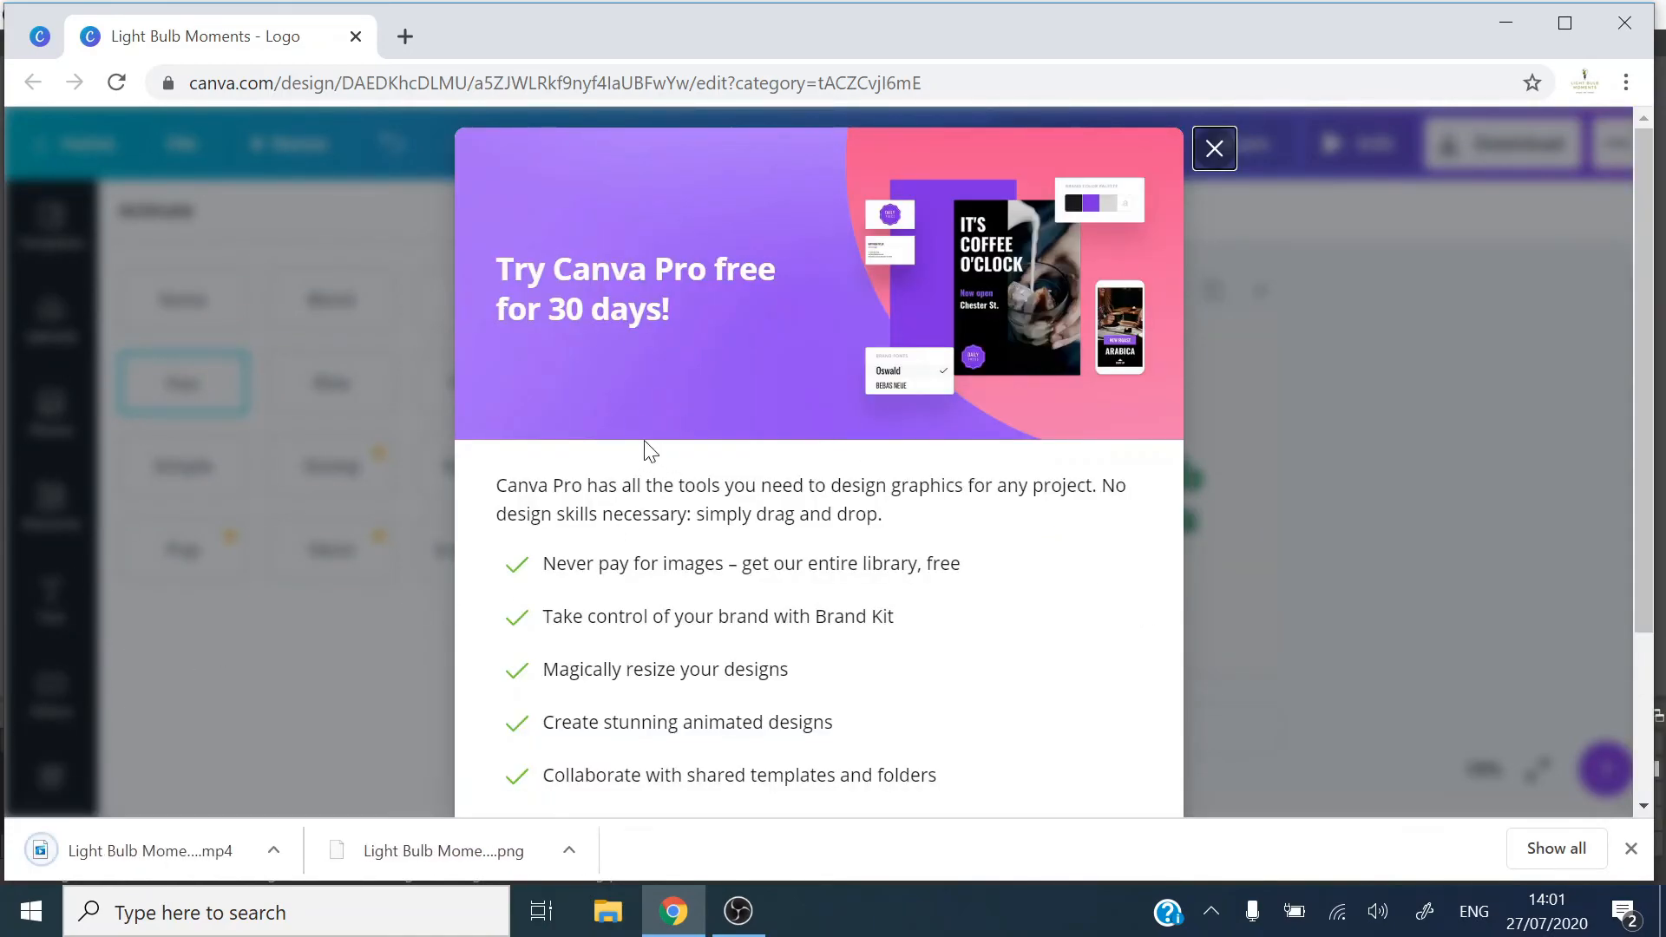
- Show the downloaded MP4 in its folder and open the Light Bulb Moments video for playback
click(270, 866)
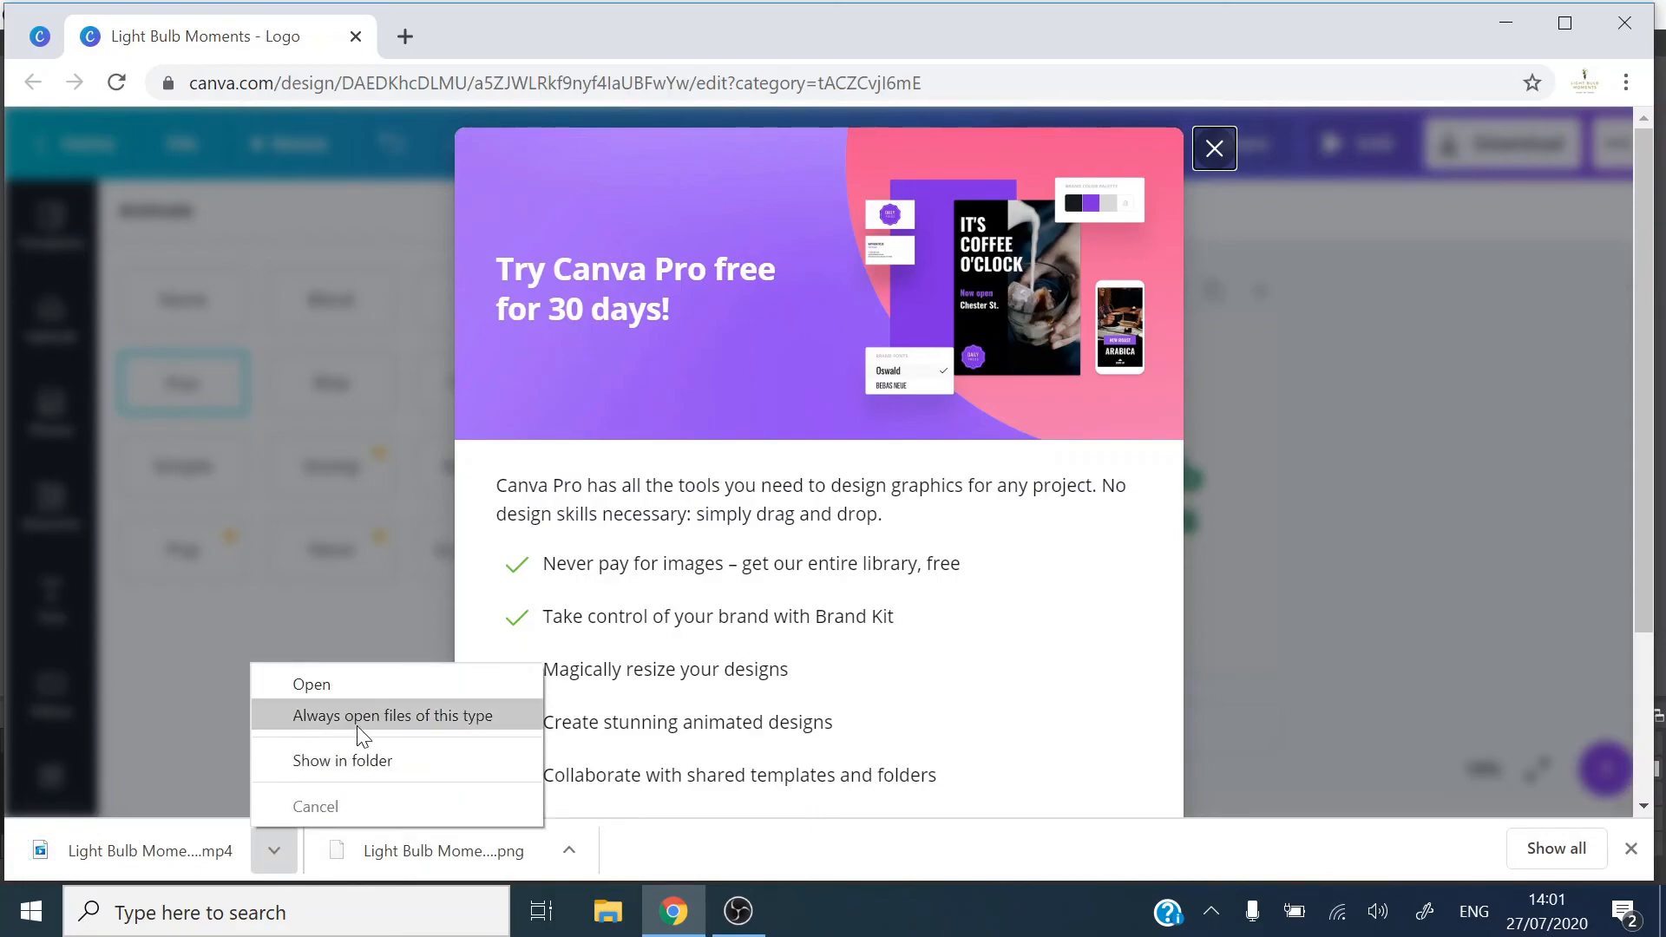
click(358, 761)
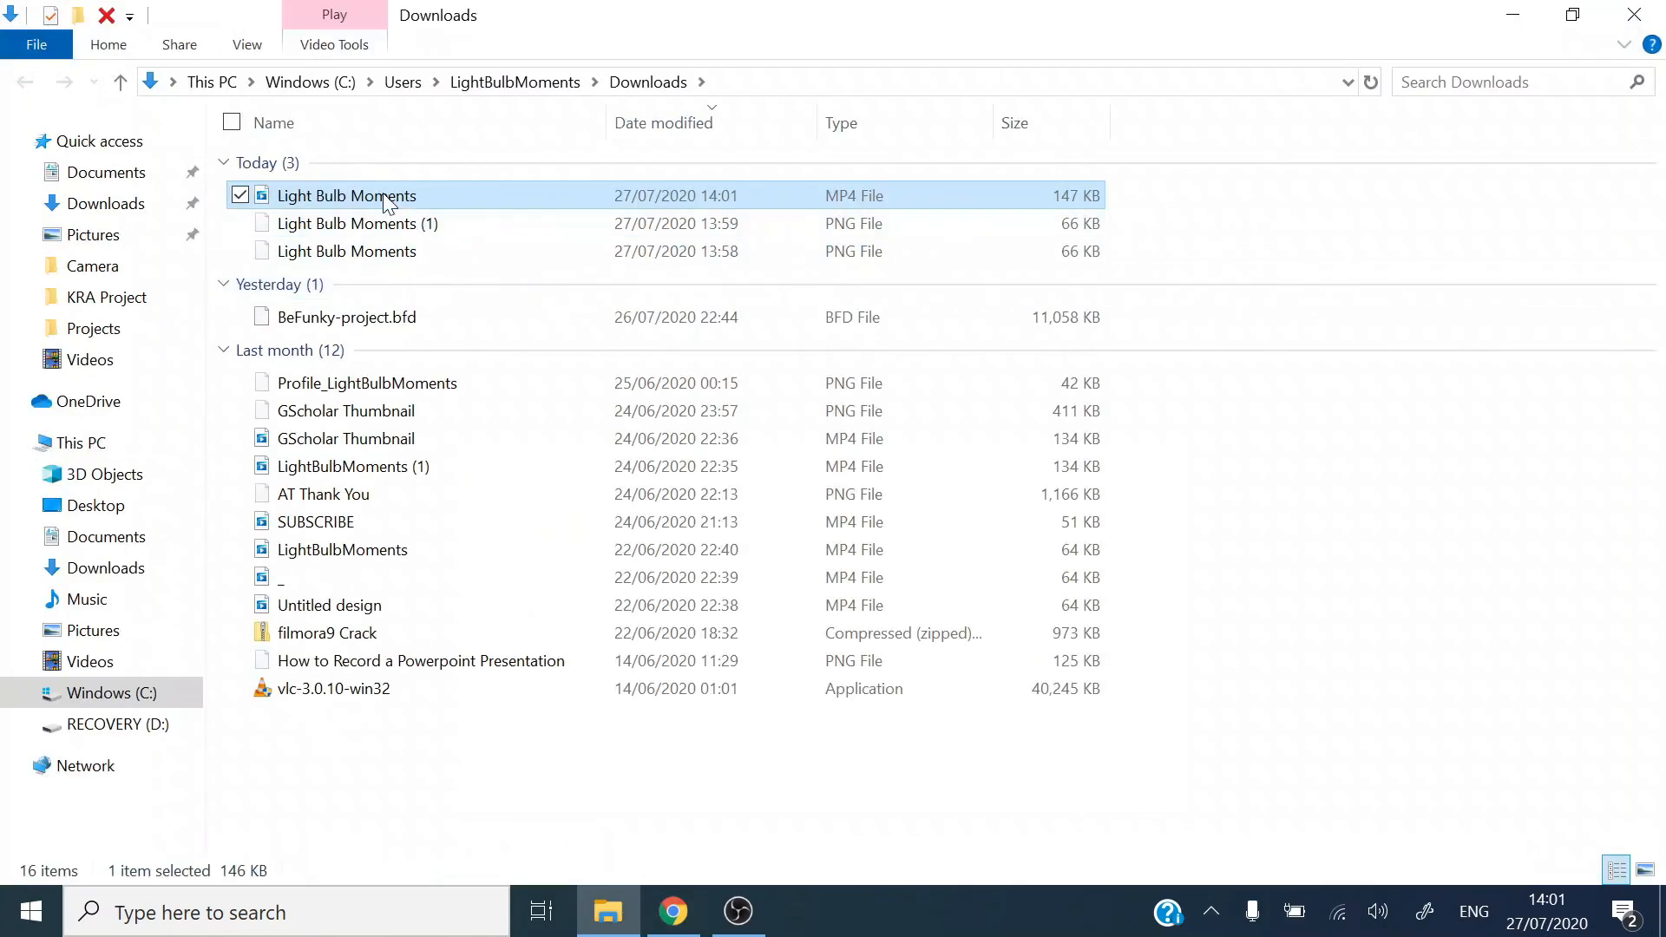
double_click(380, 200)
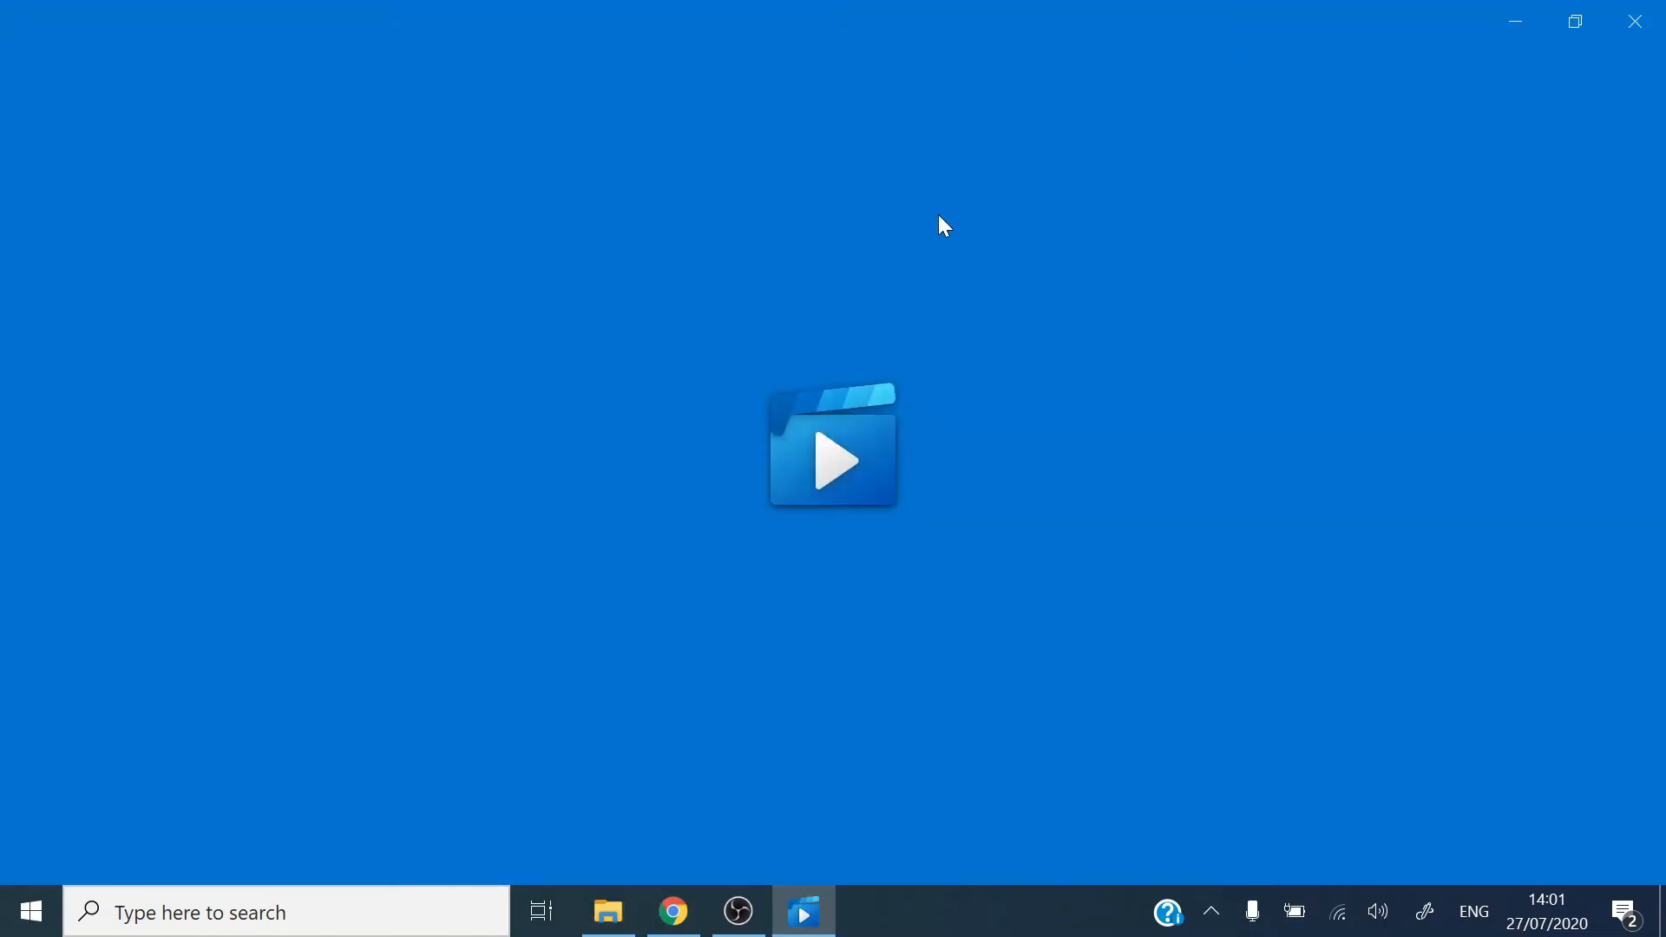